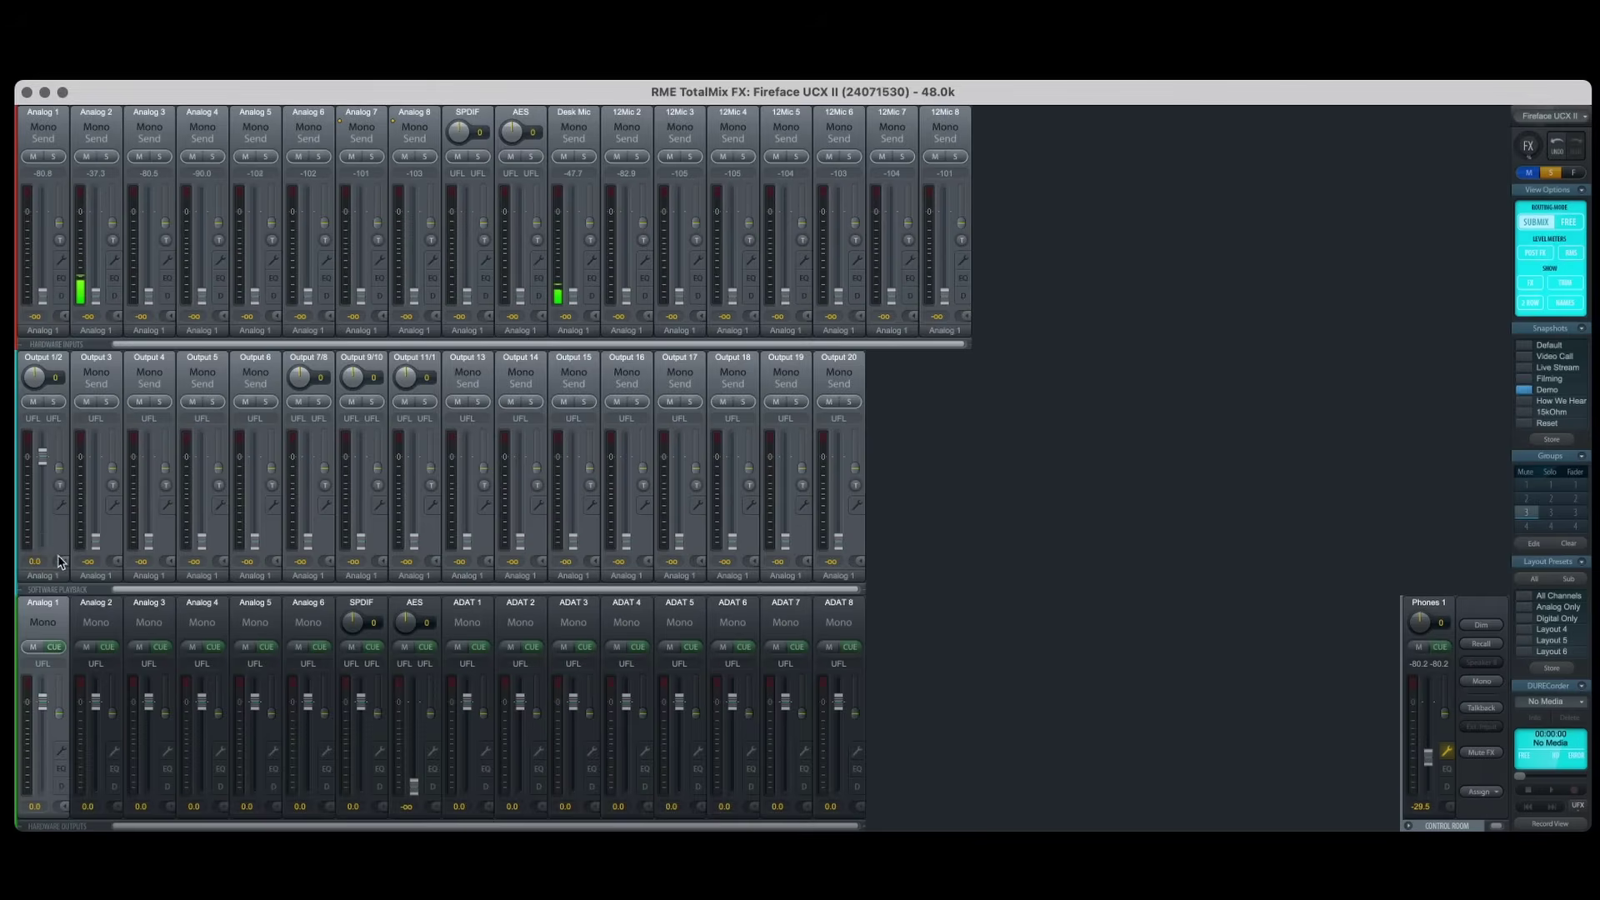
Select the Analog 2 strip in the Hardware Outputs row to display its submix.
click(99, 615)
Step through the Analog 2, 3, 4 and ADAT 1, 2, 3 output submixes, checking each raised playback fader.
click(100, 614)
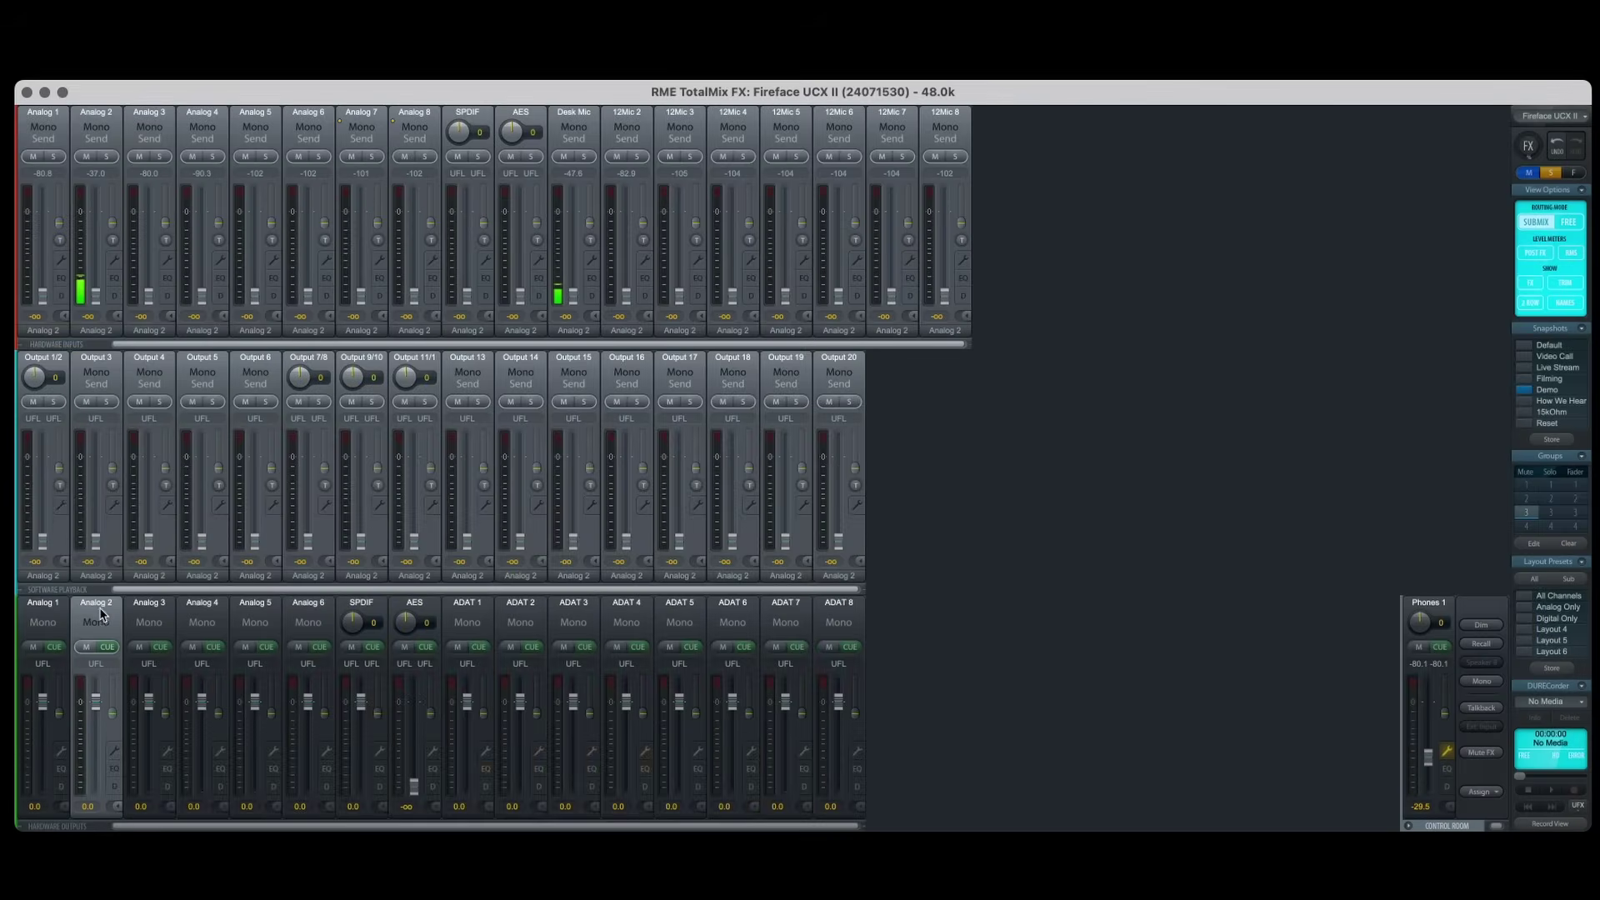
click(146, 600)
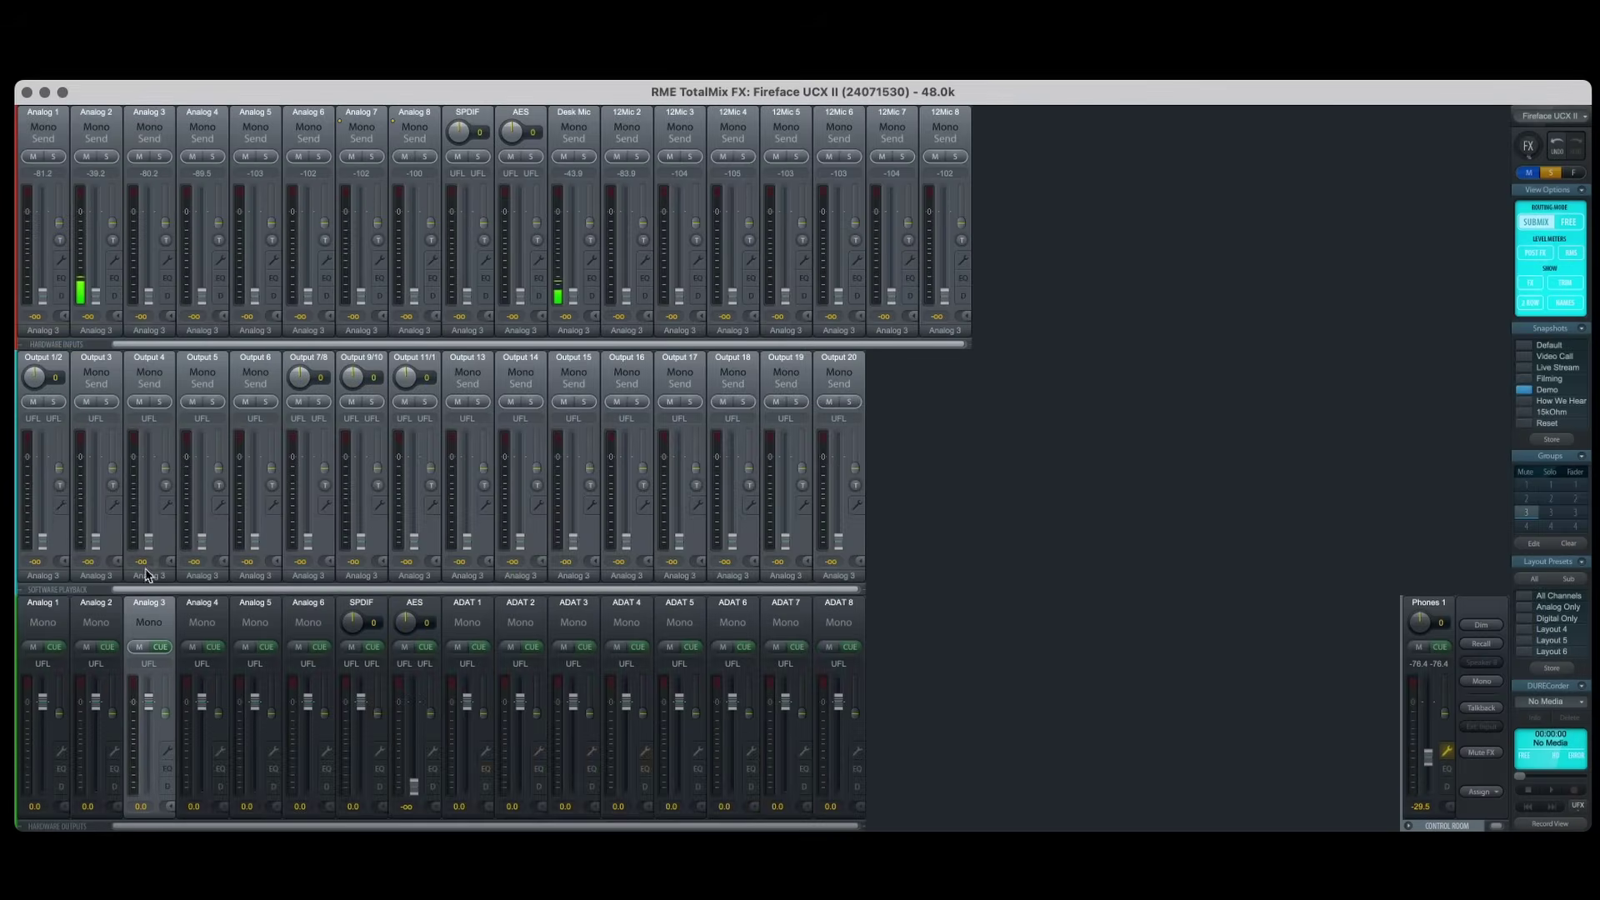
click(201, 600)
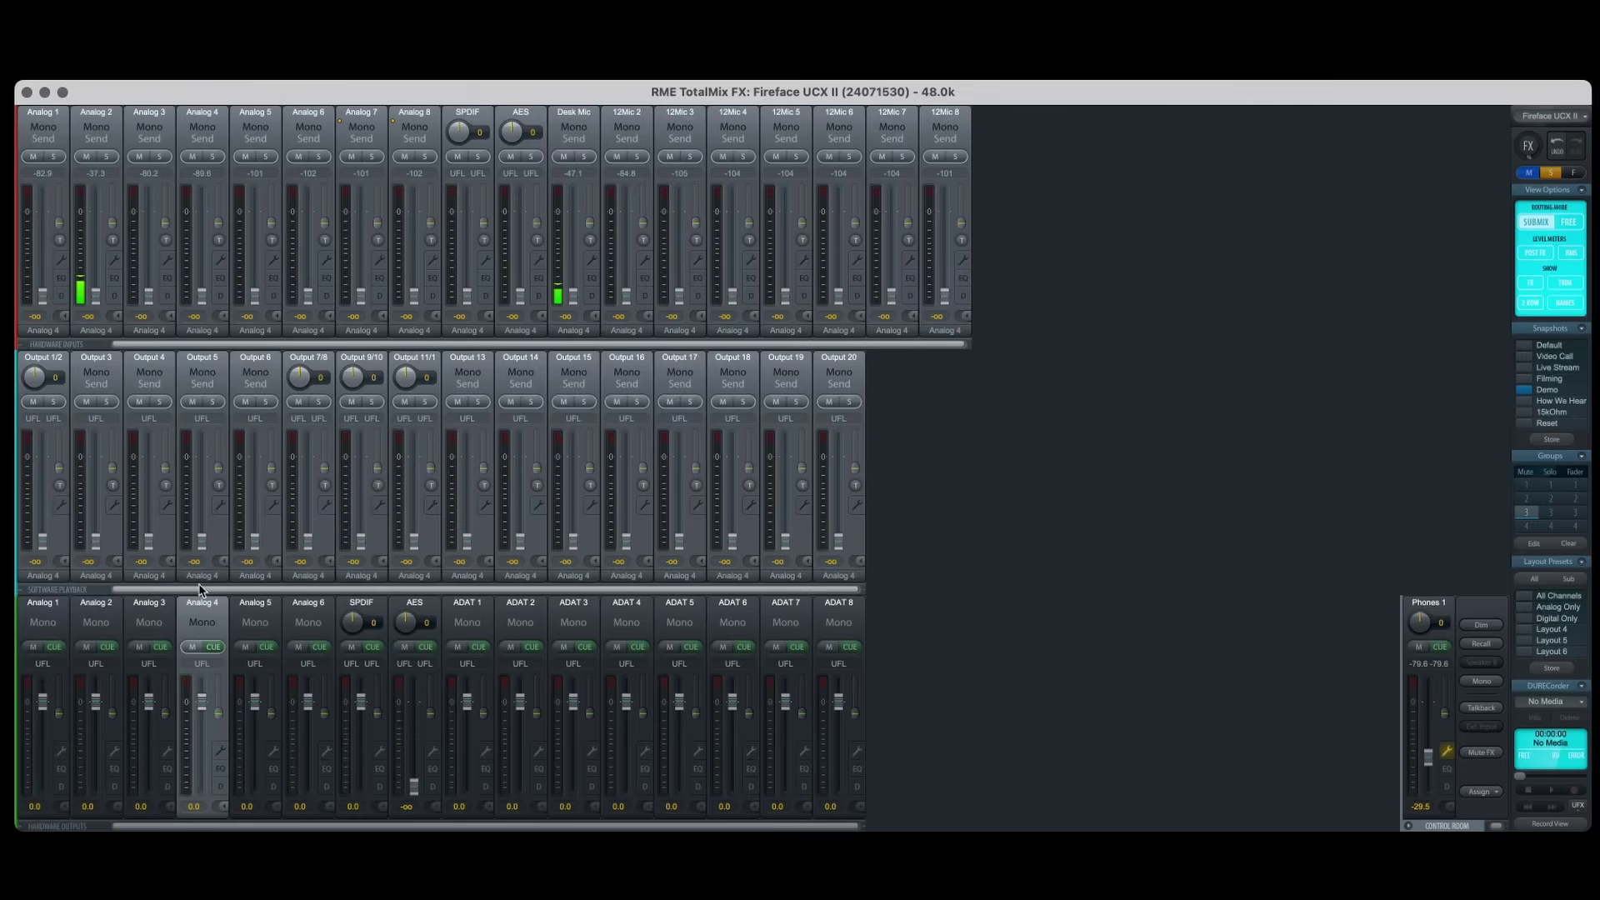
click(484, 603)
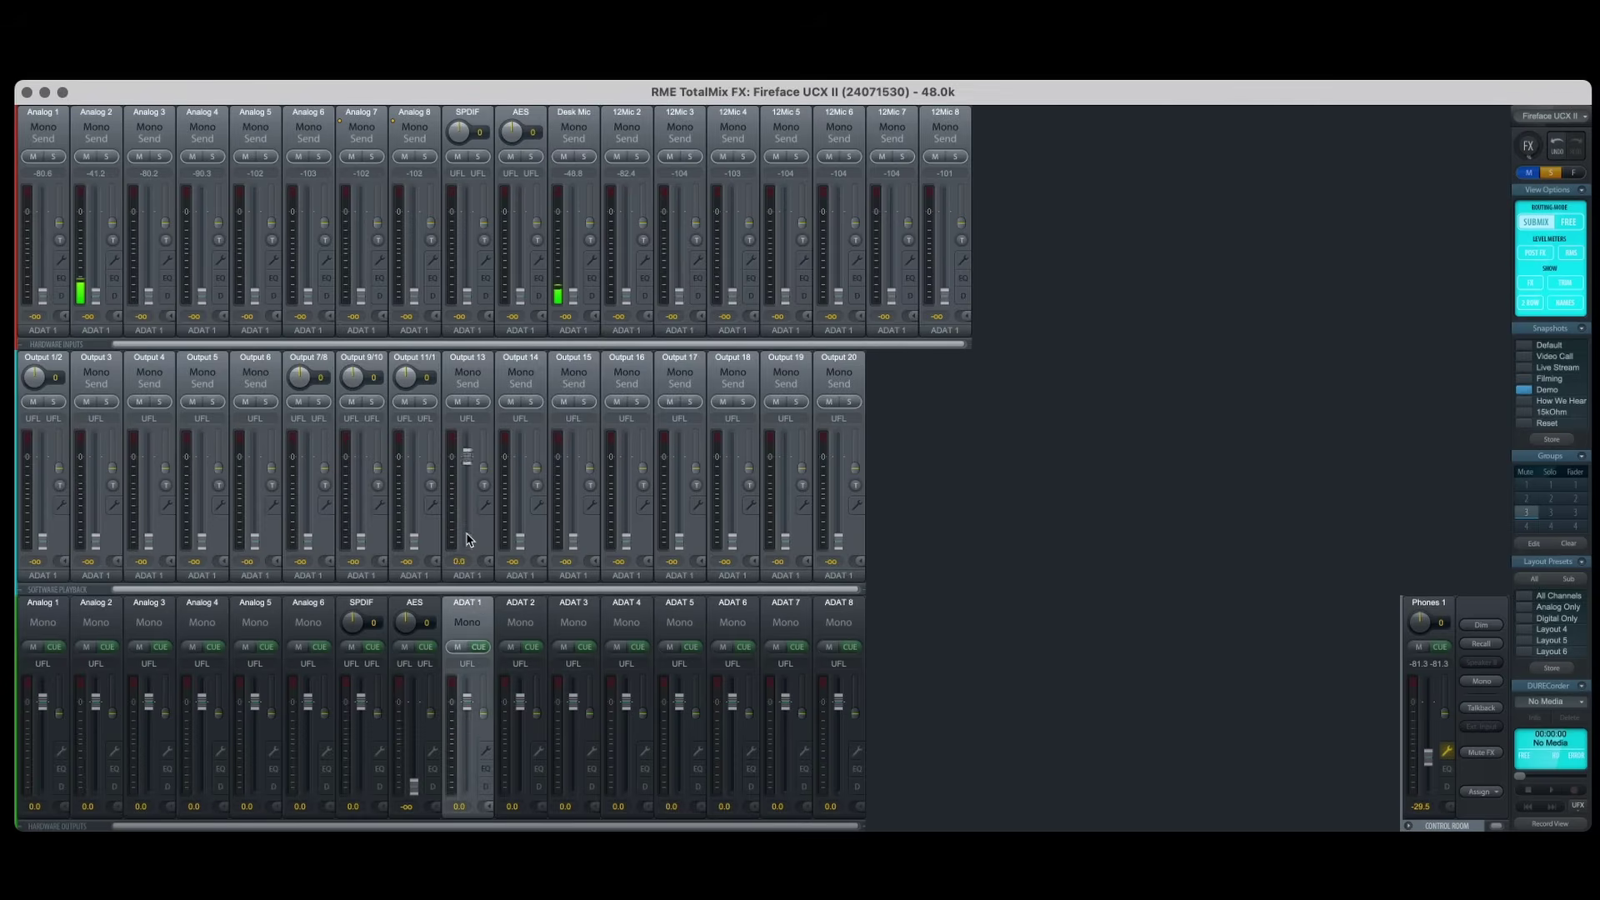
click(517, 603)
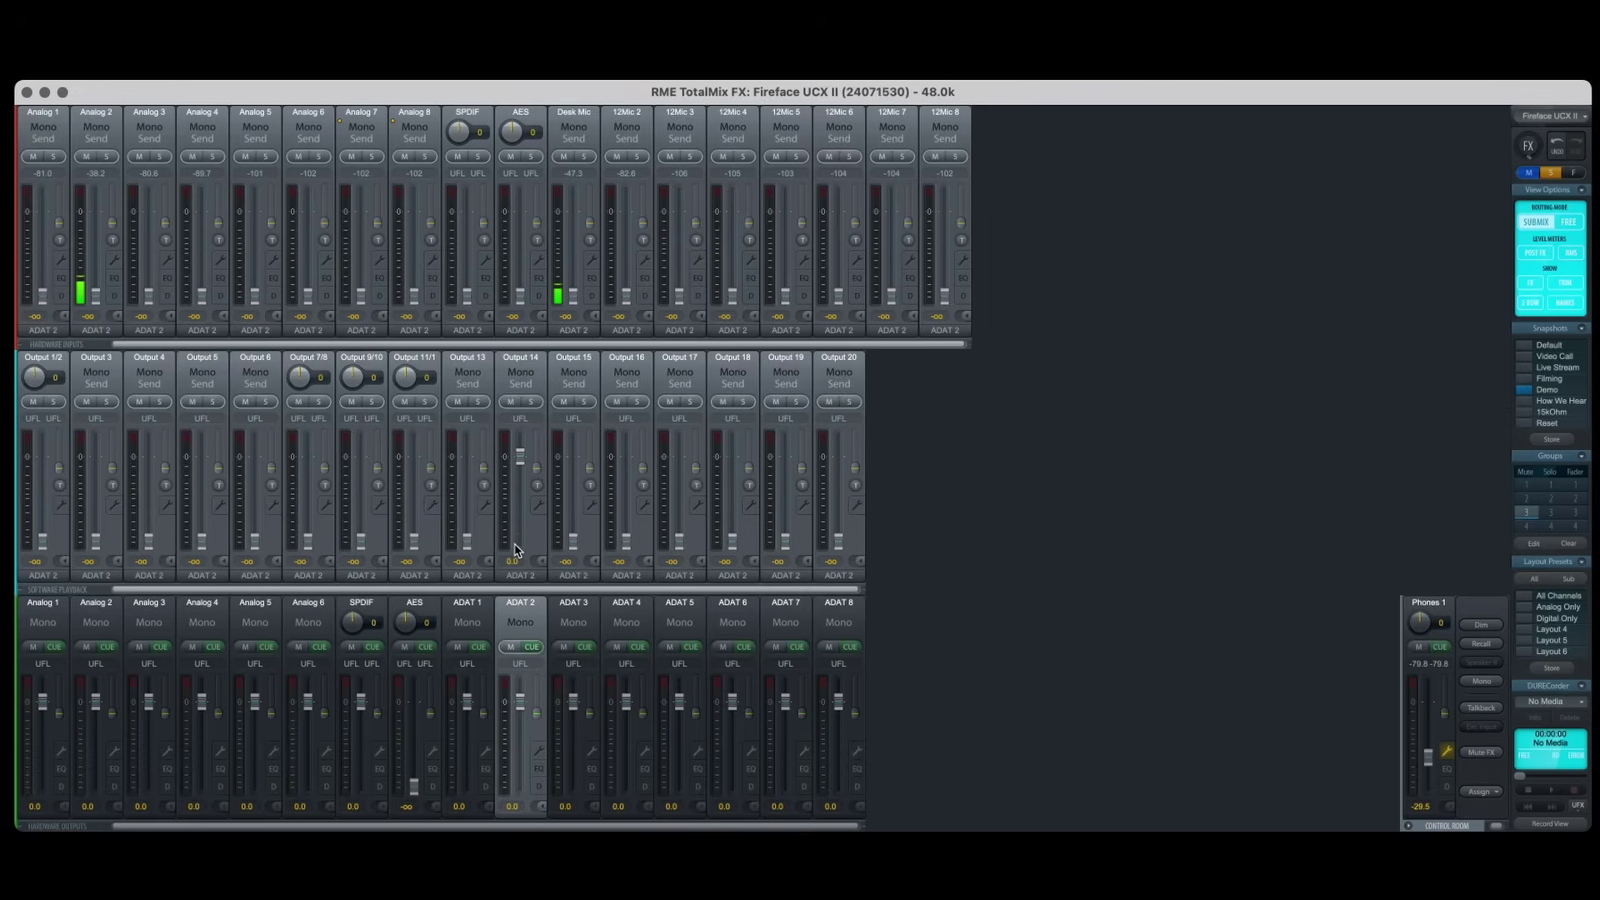
click(572, 600)
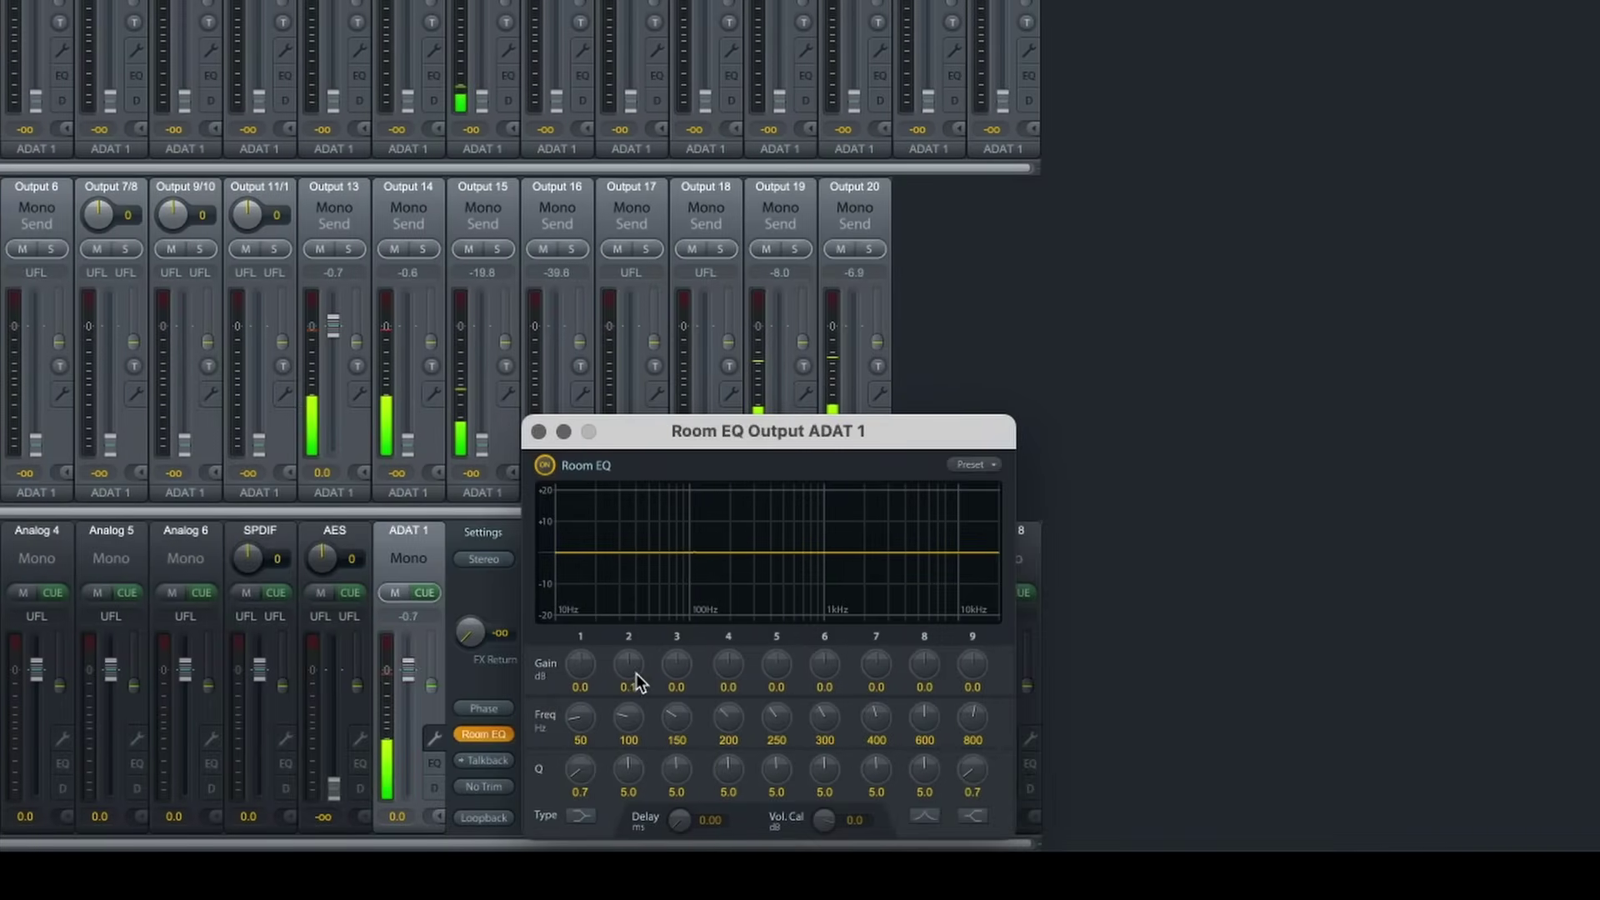
Scroll up in the Room EQ window for Output ADAT 1.
scroll(630, 664, up, 1)
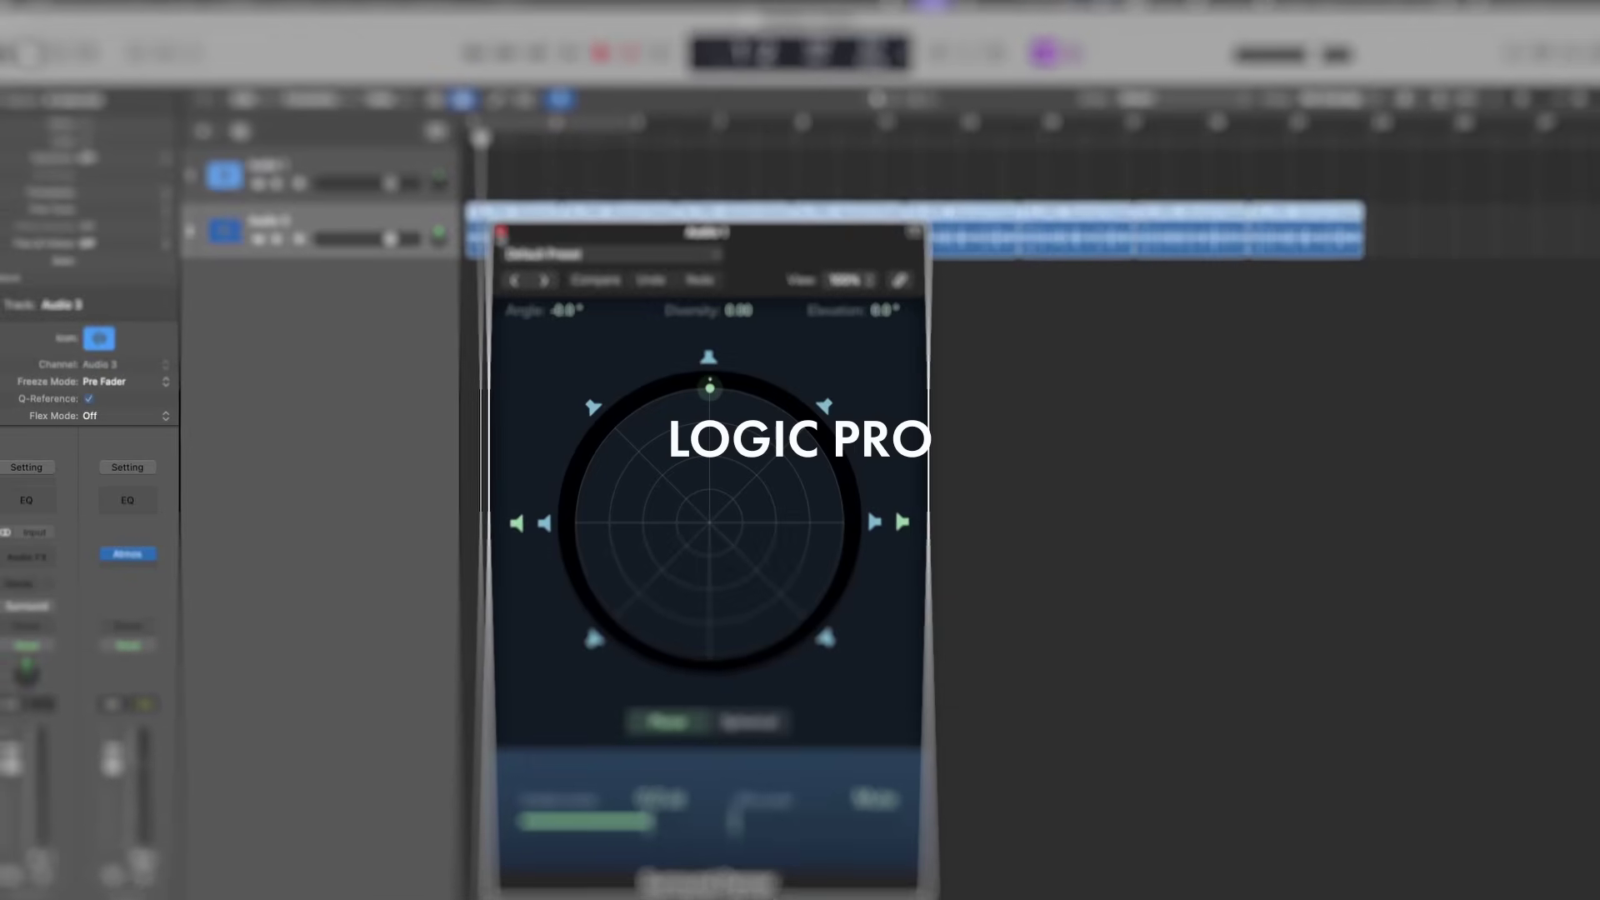
Drag the surround panner puck to -30° toward the front-left speaker.
drag(710, 387, 652, 419)
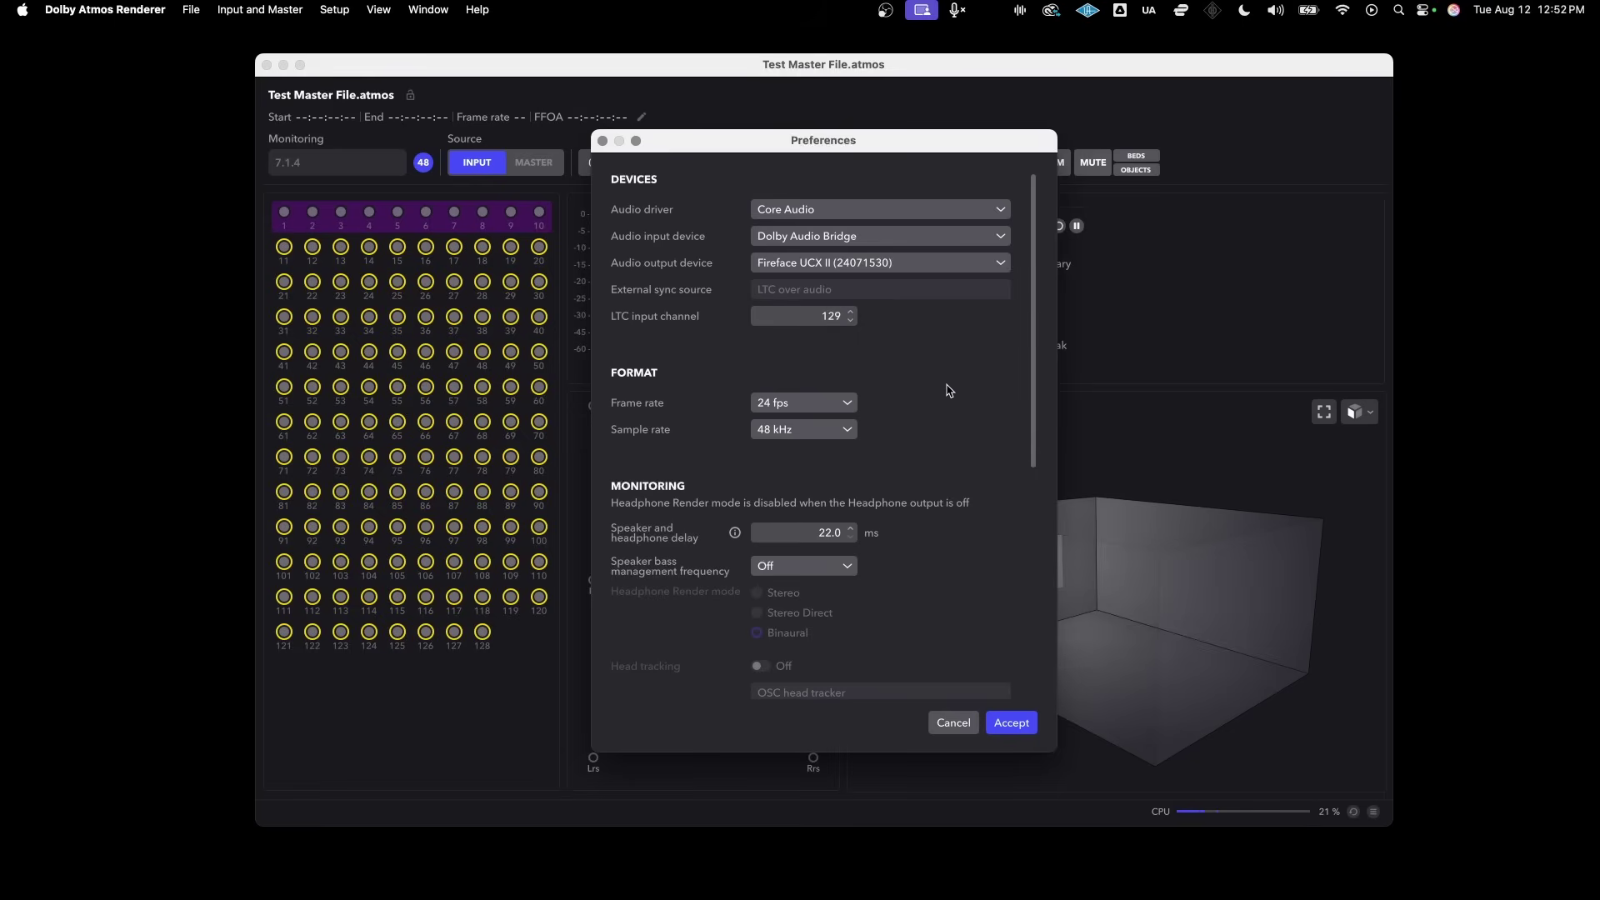
Accept the Dolby Atmos Renderer preferences and go to the Room Setup menu.
click(1012, 722)
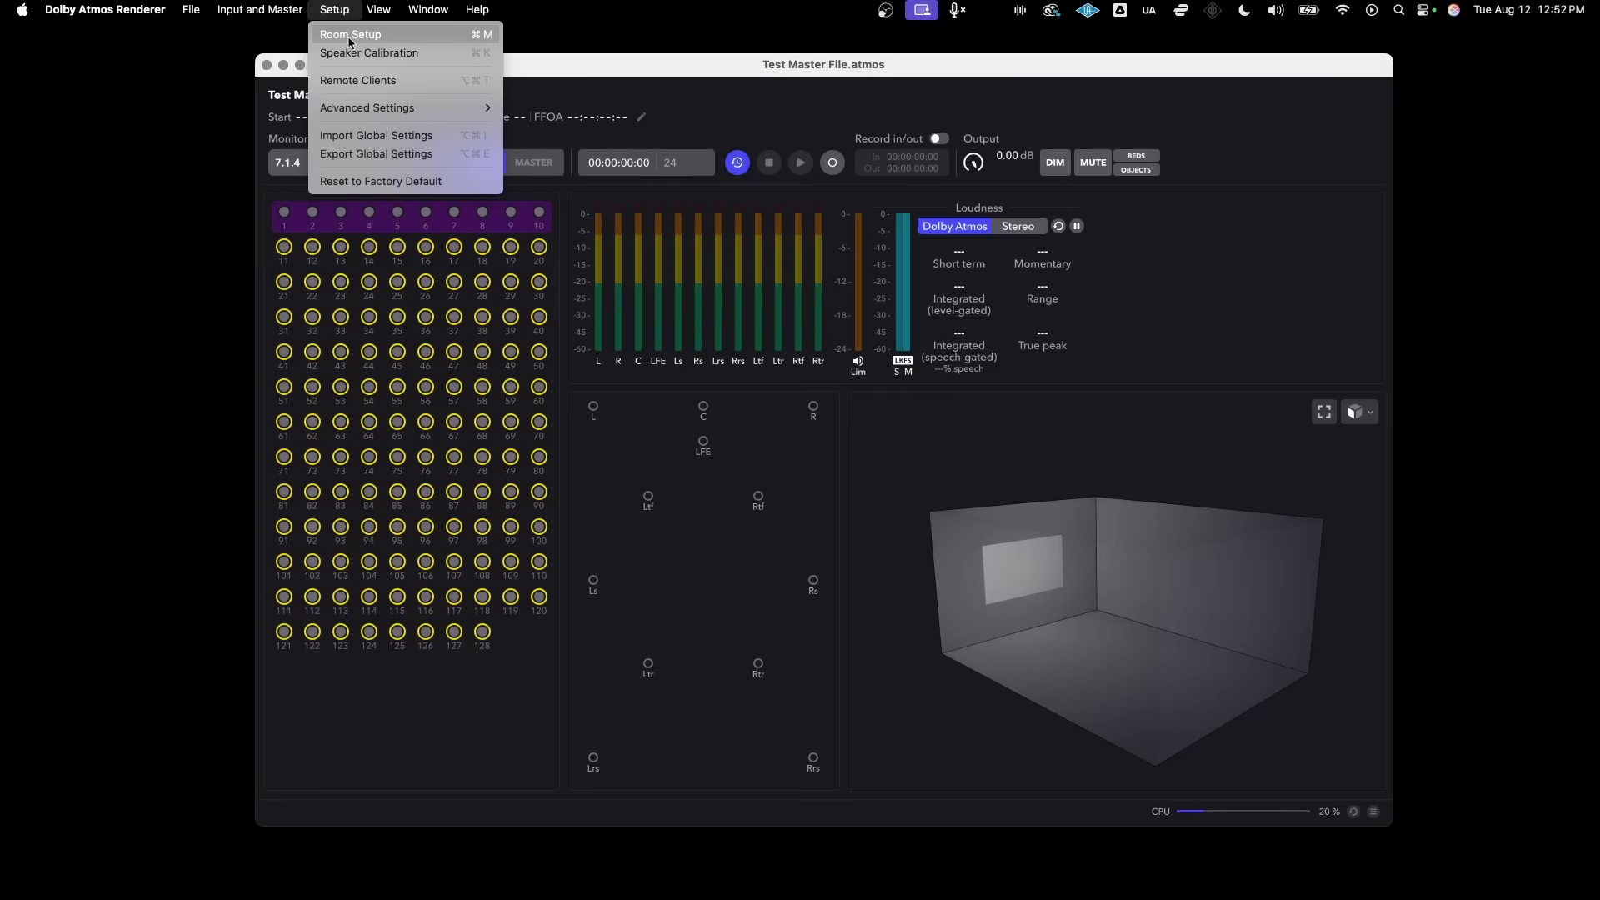
click(349, 37)
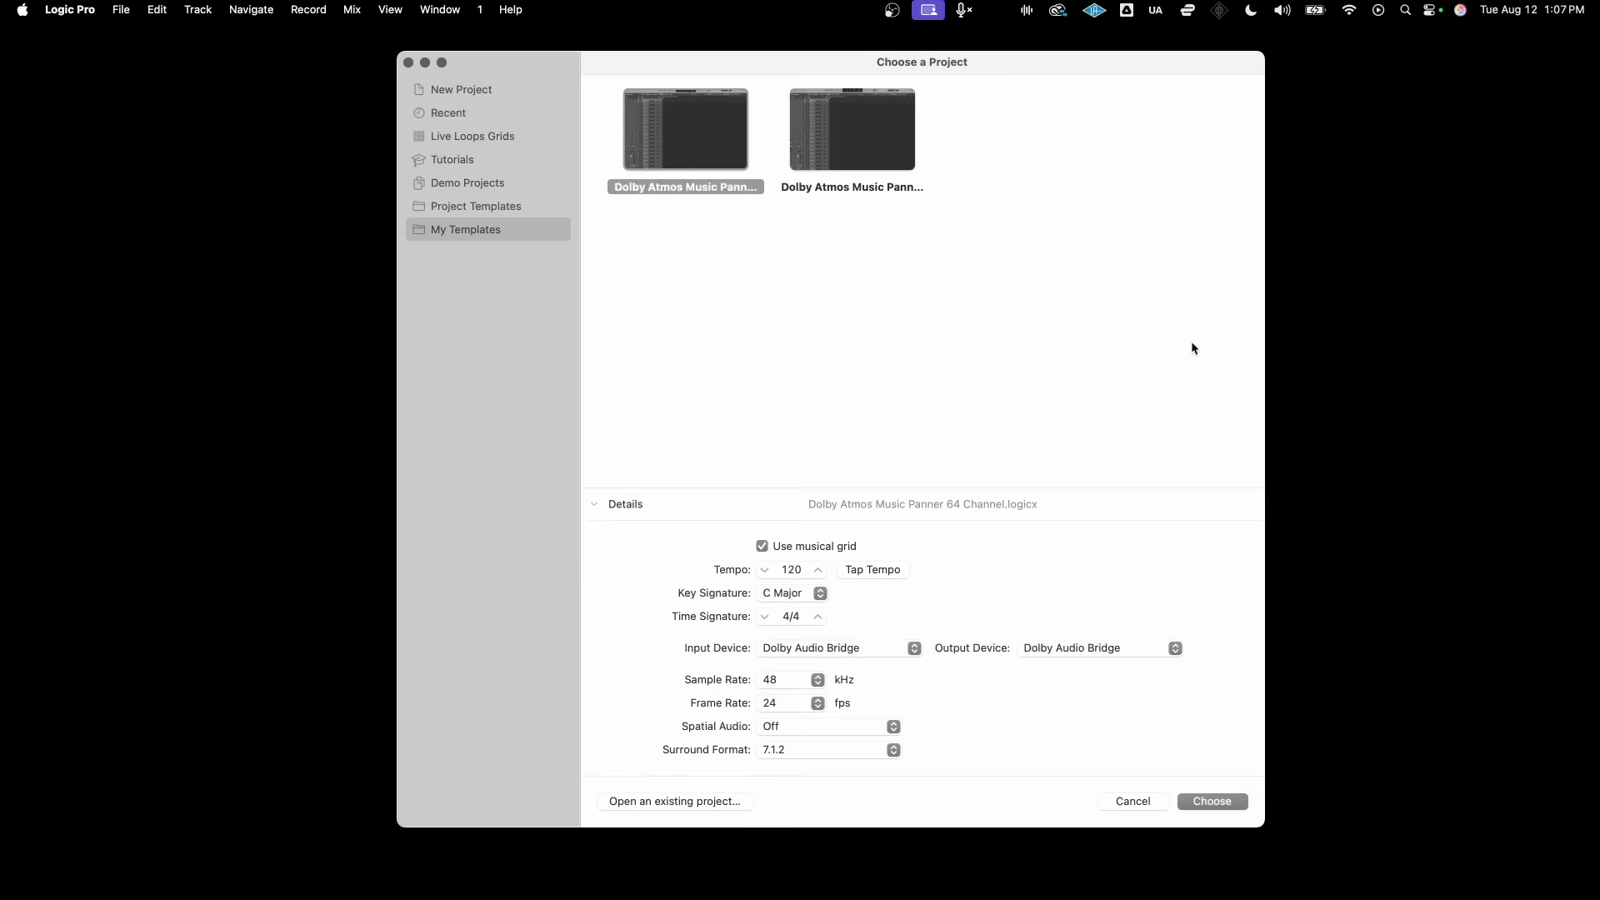
Set Fireface UCX II as input device and create the Dolby Atmos Music Panner 64 Channel project.
click(911, 646)
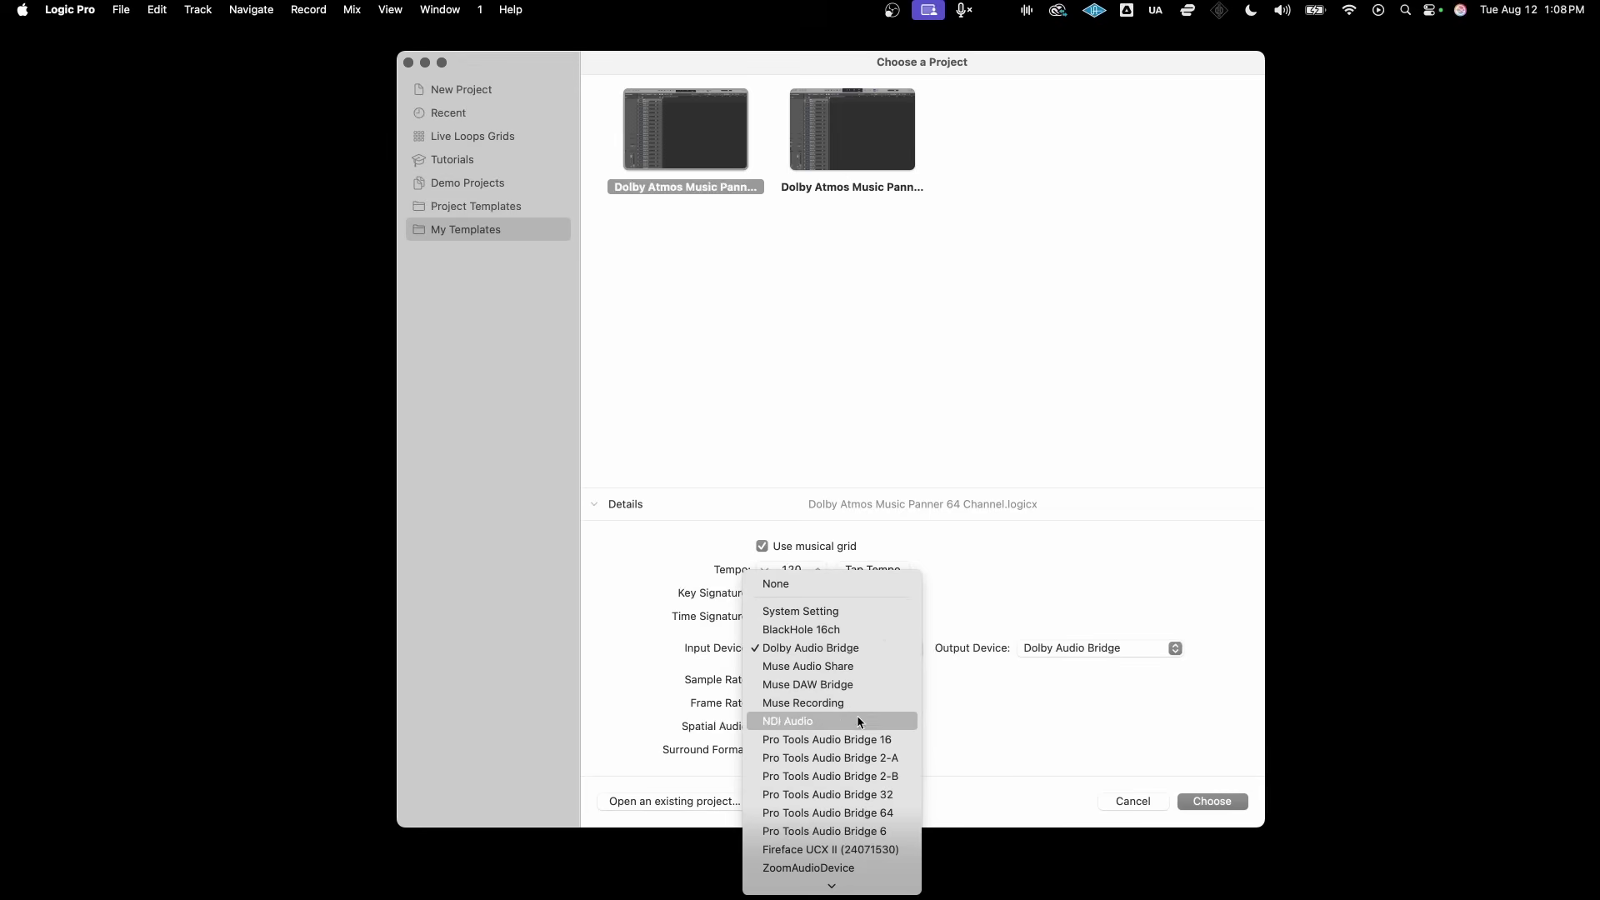
click(819, 850)
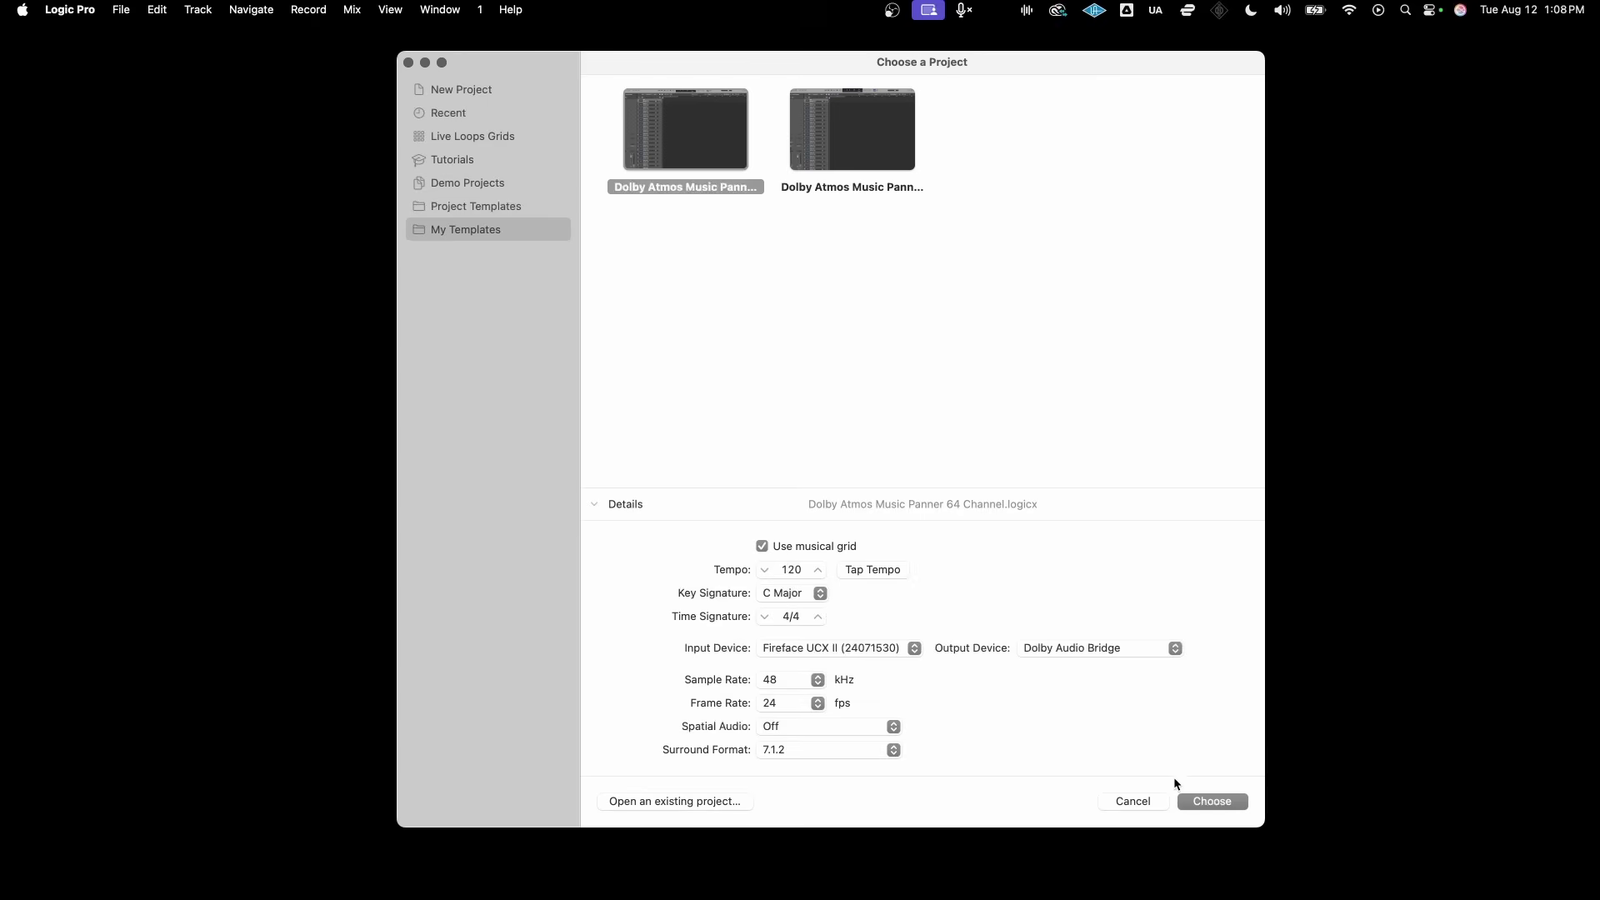
click(1212, 801)
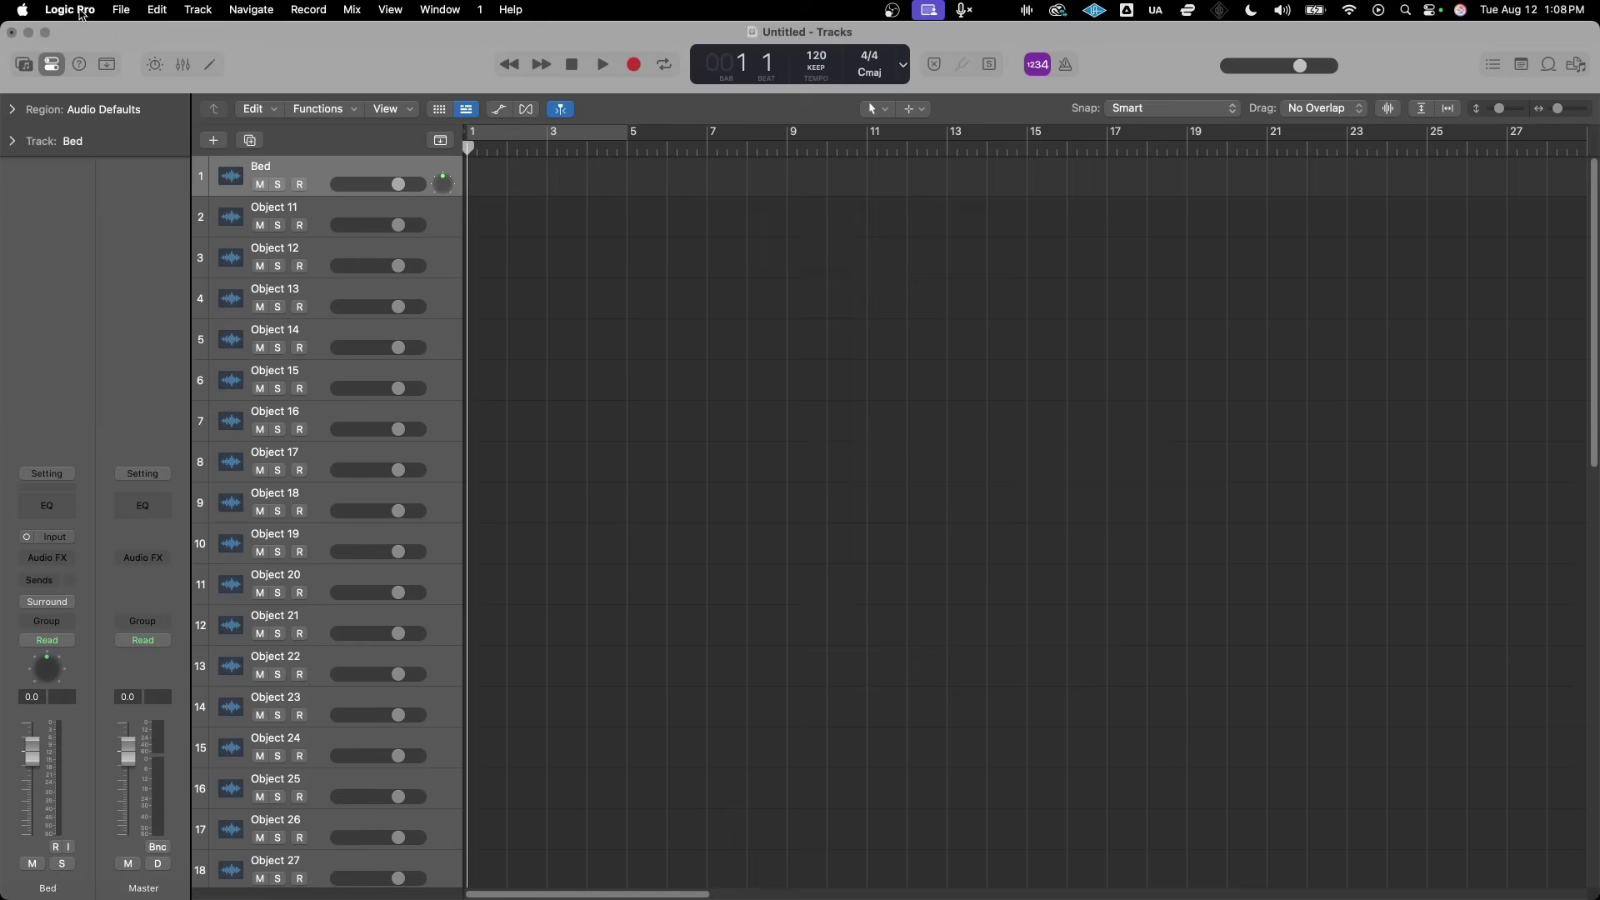
click(81, 13)
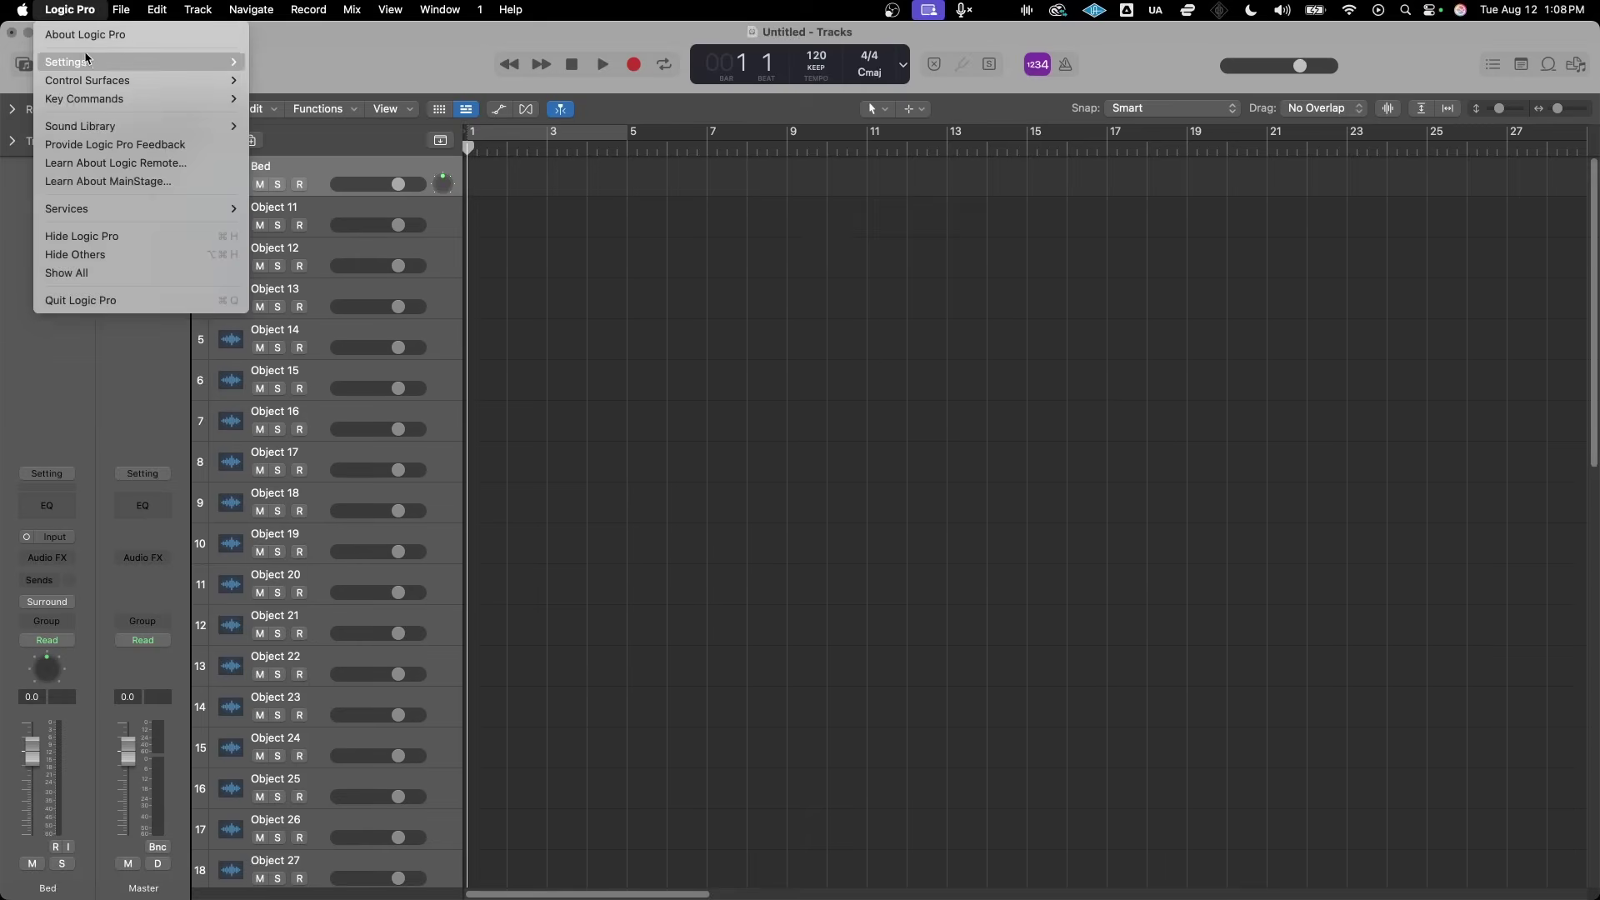
mouse_move(117, 62)
click(296, 80)
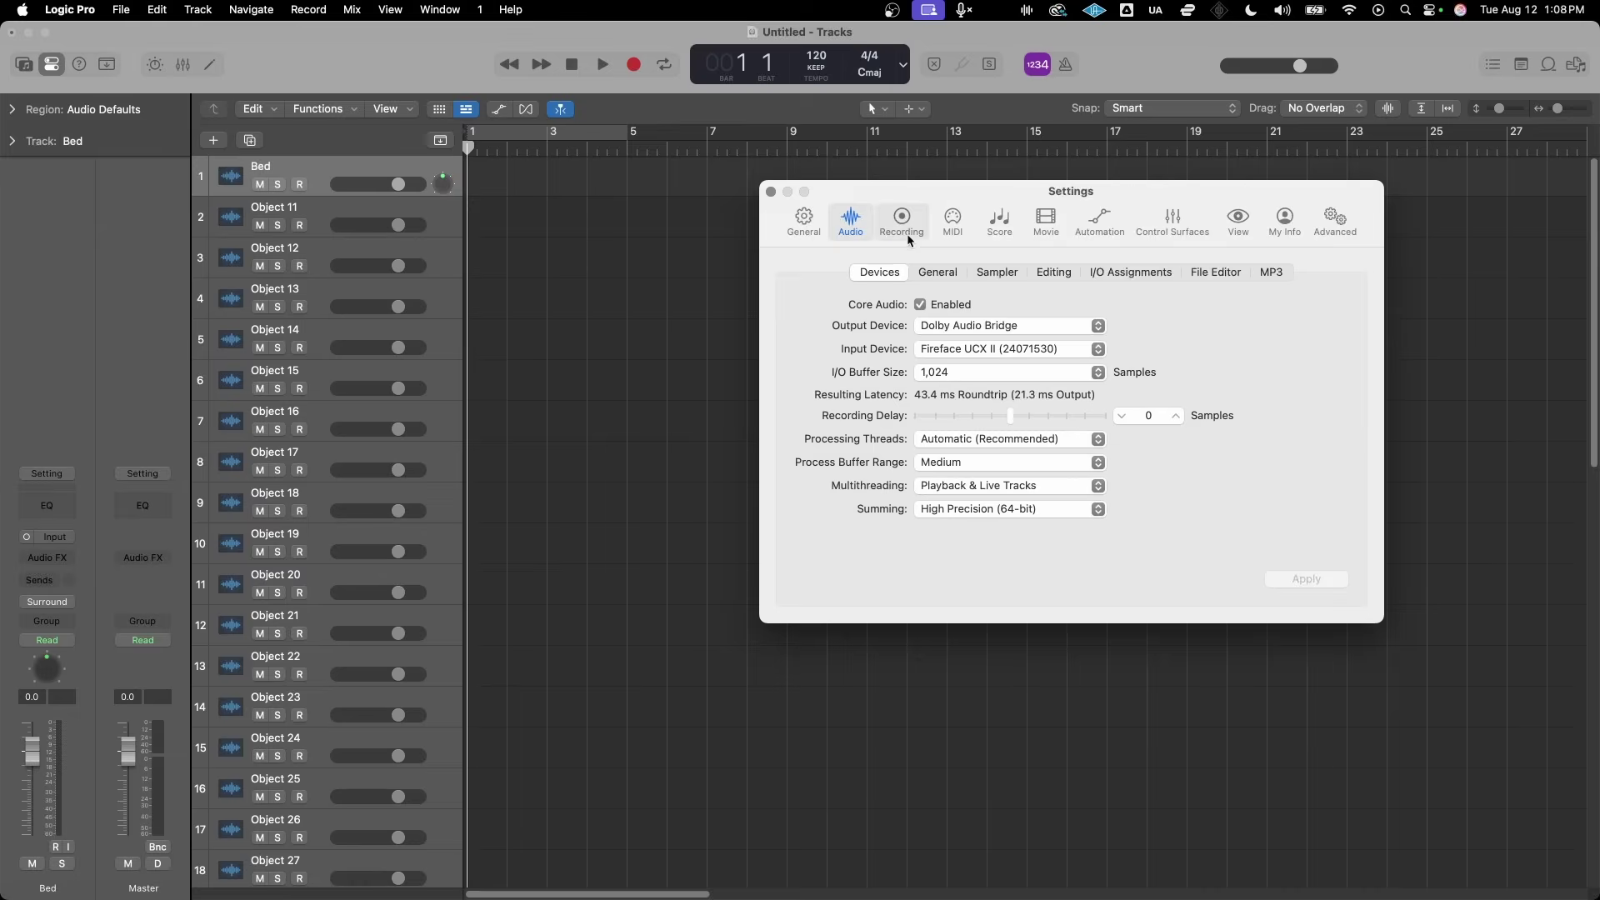
click(768, 192)
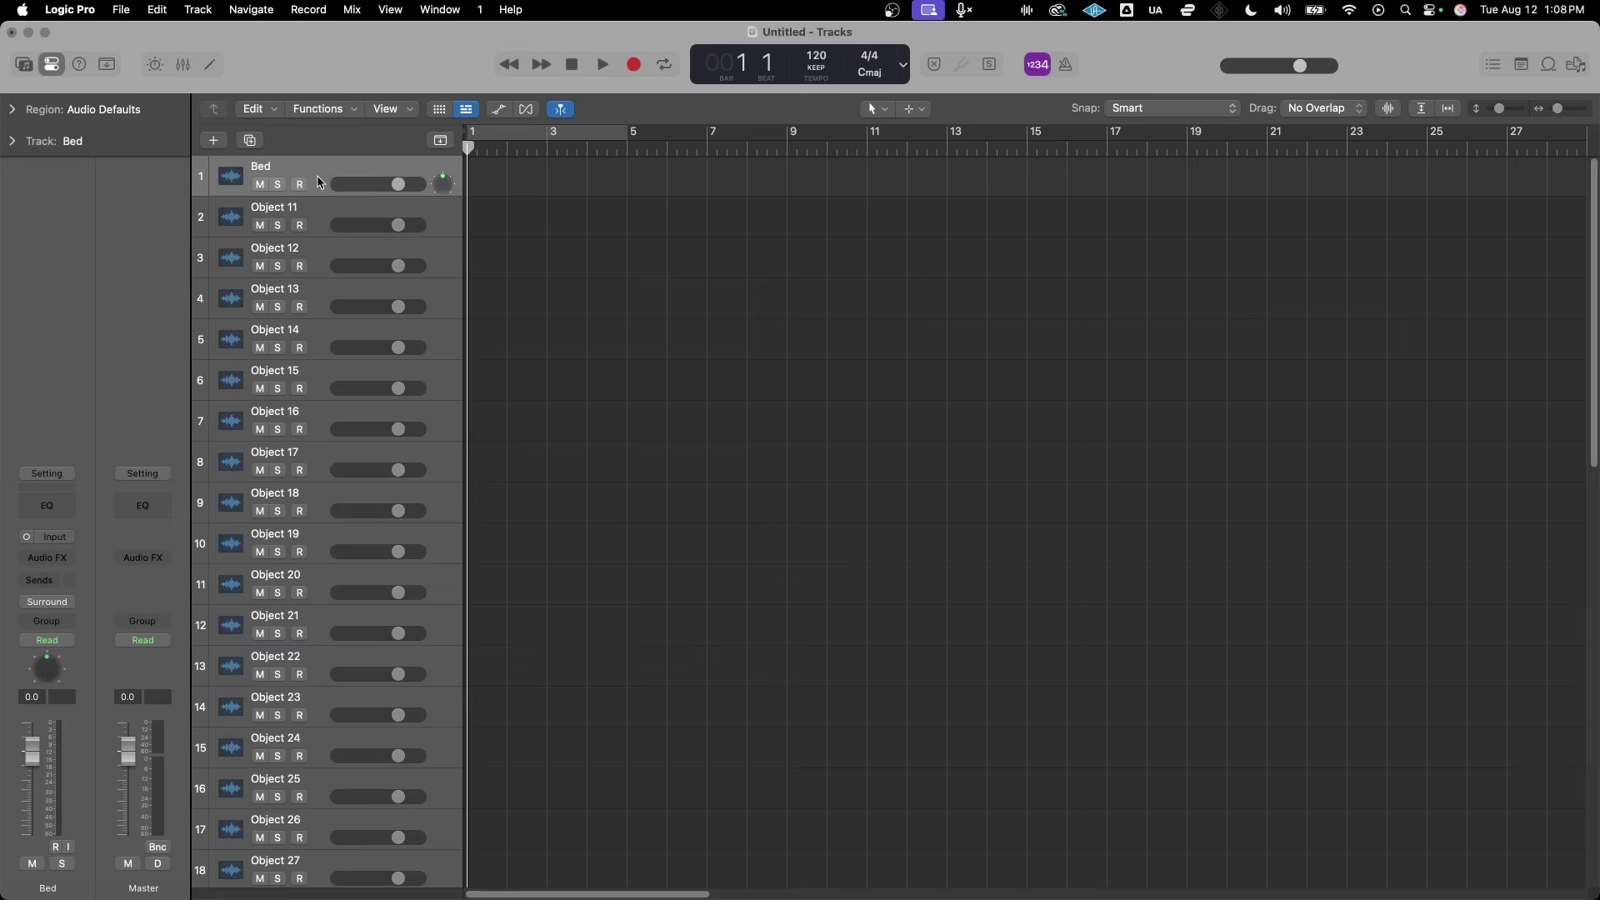
click(322, 223)
scroll(338, 704, down, 10)
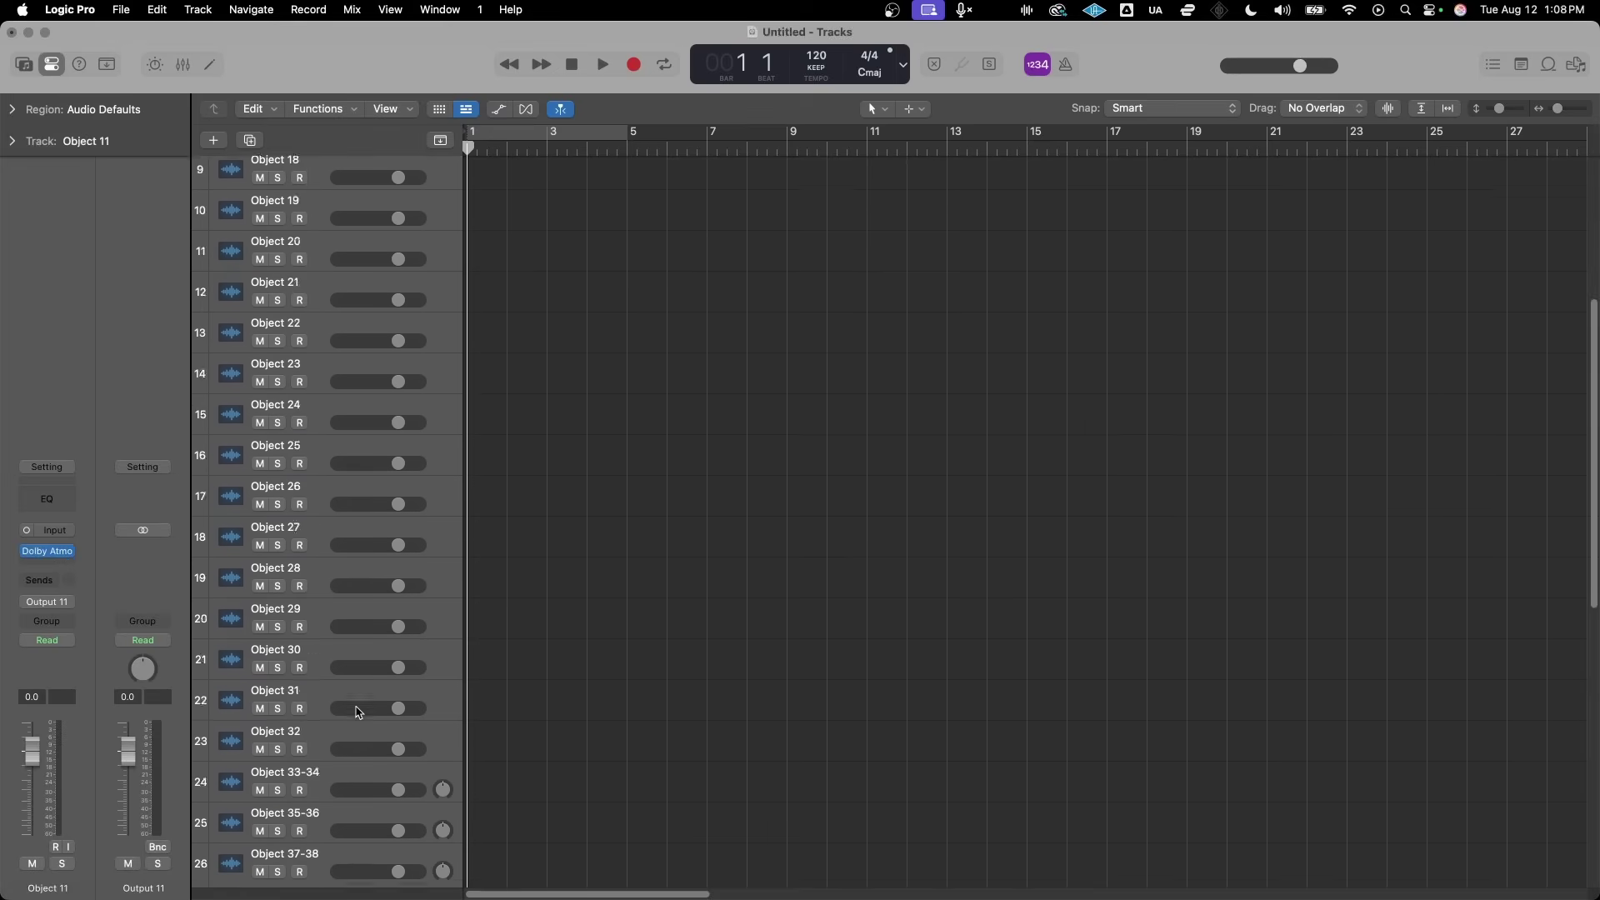
click(325, 578)
click(324, 615)
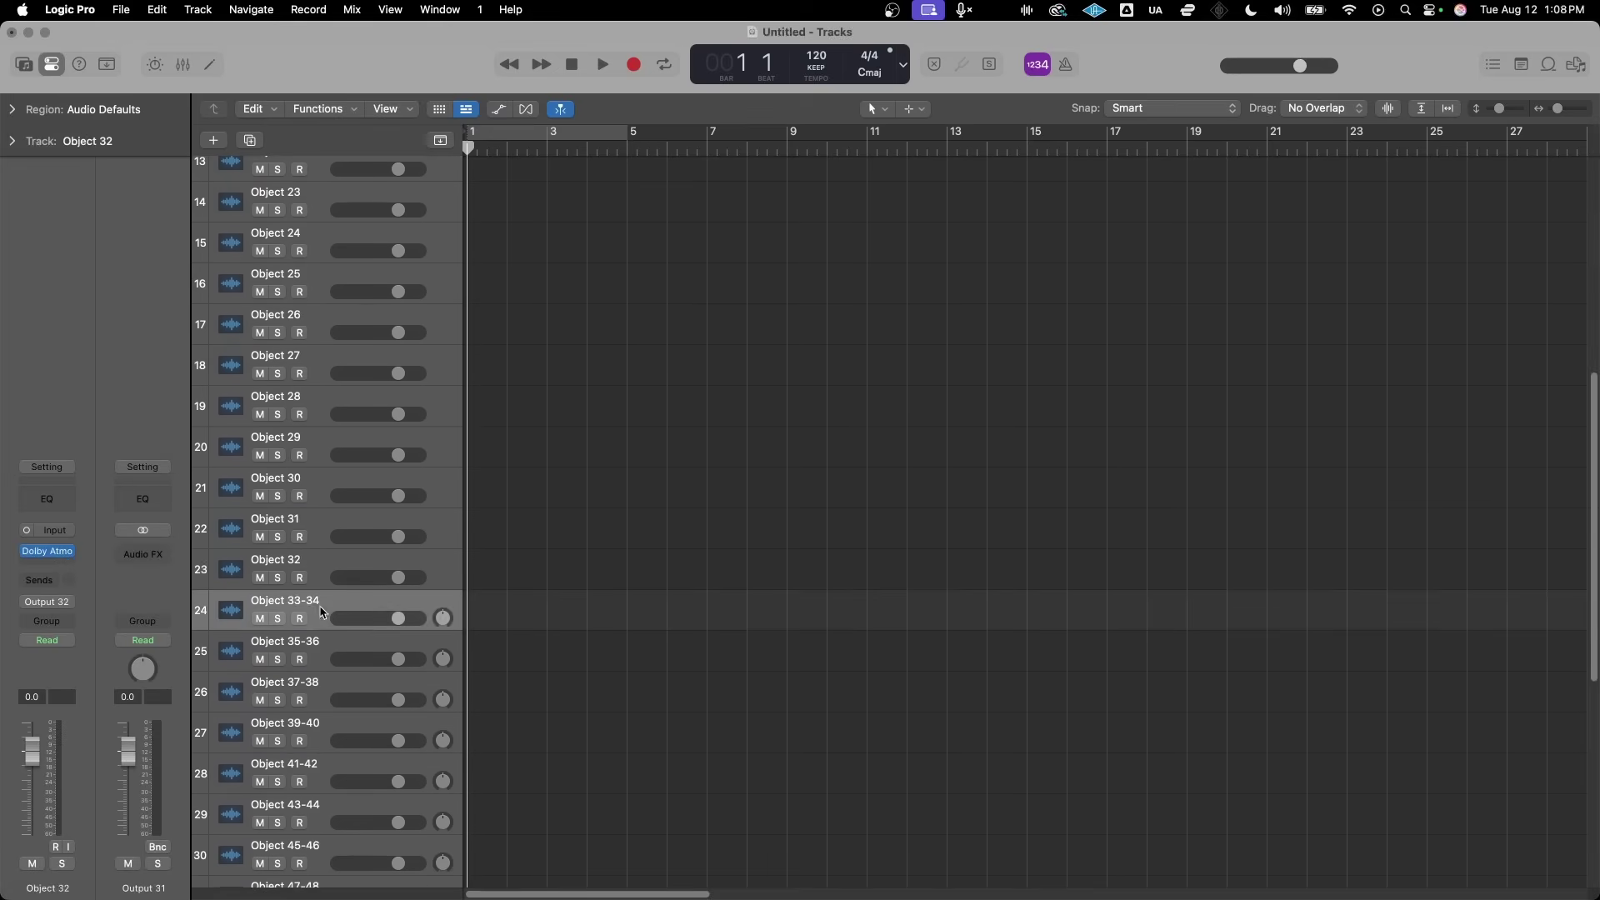
scroll(319, 705, down, 10)
click(319, 740)
scroll(320, 737, up, 20)
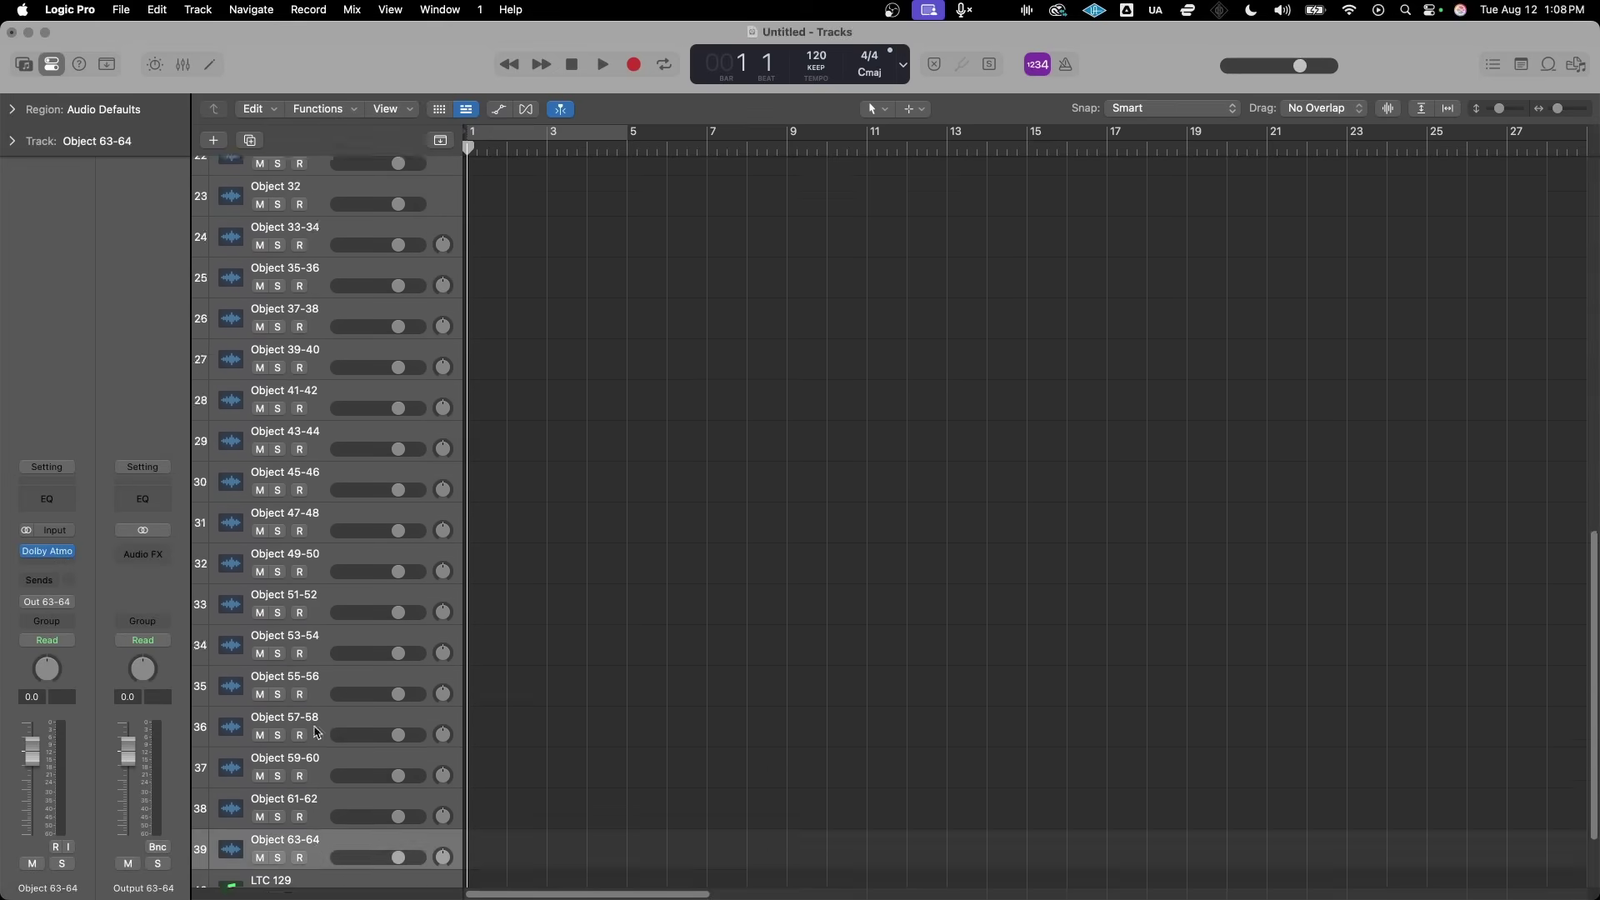
click(322, 221)
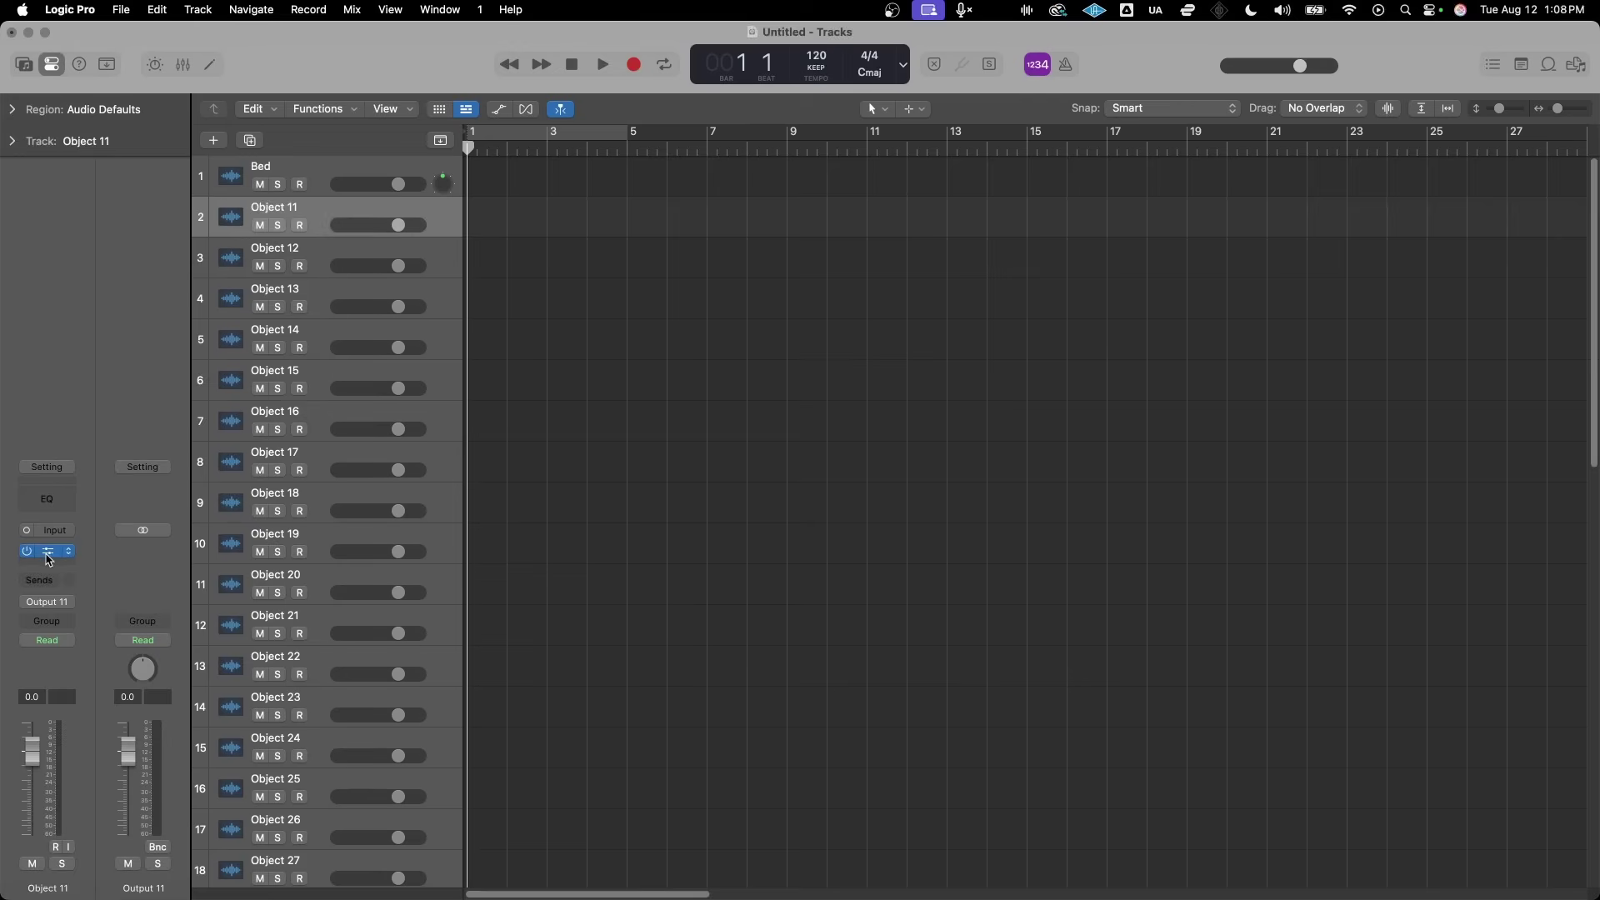
Open Object 11's Dolby Atmos panner and confirm it stays assigned to object 11.
click(48, 555)
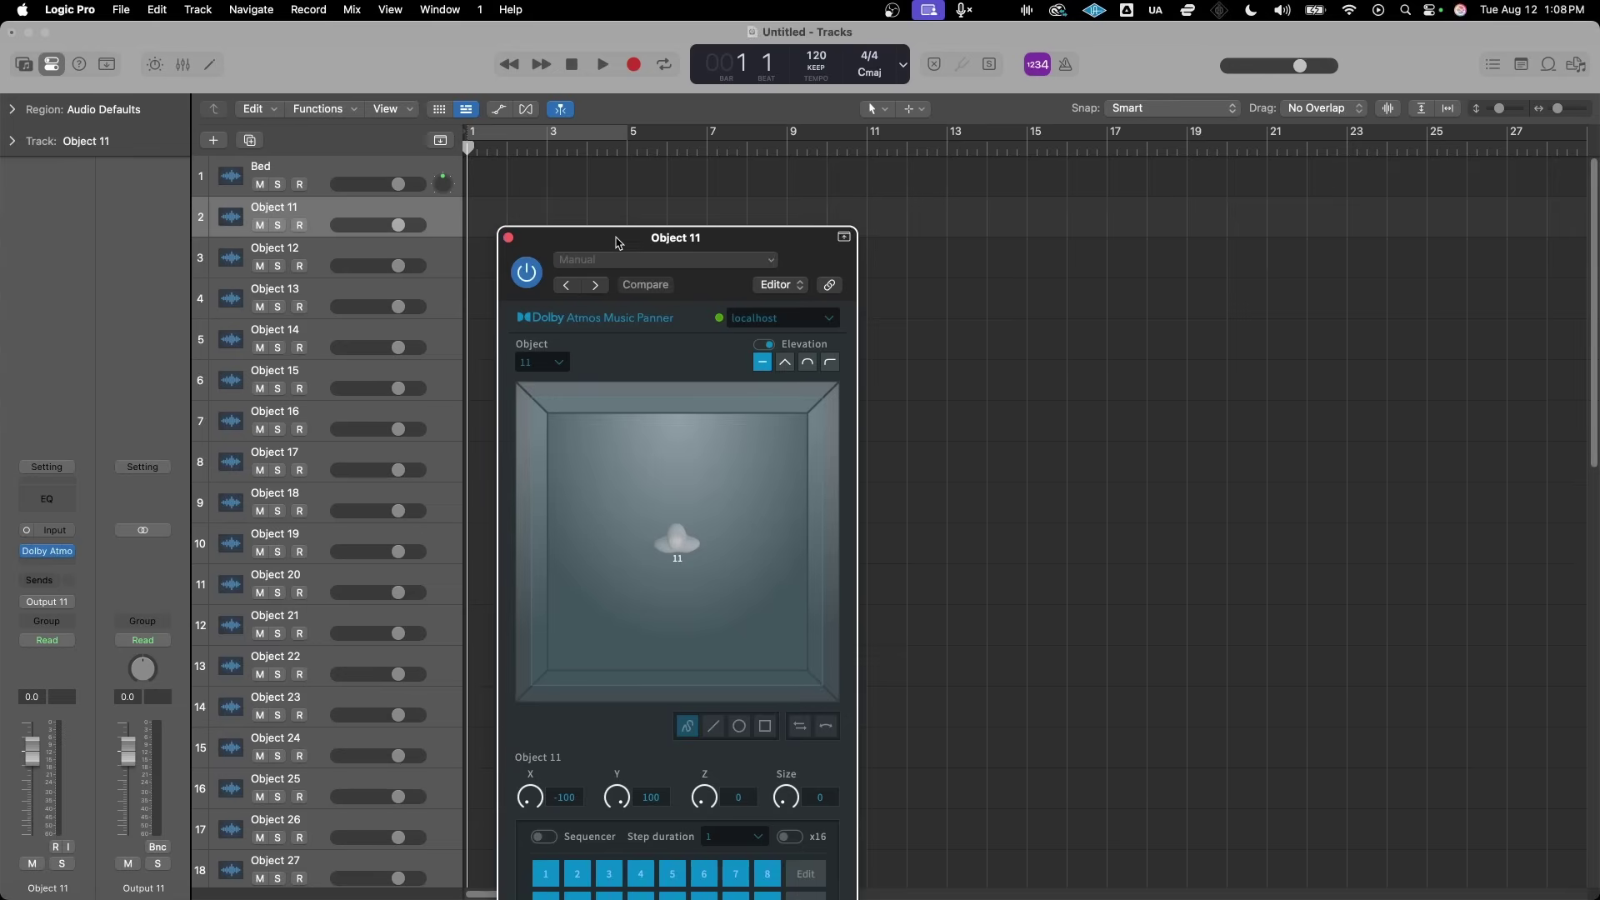
drag(621, 241, 659, 90)
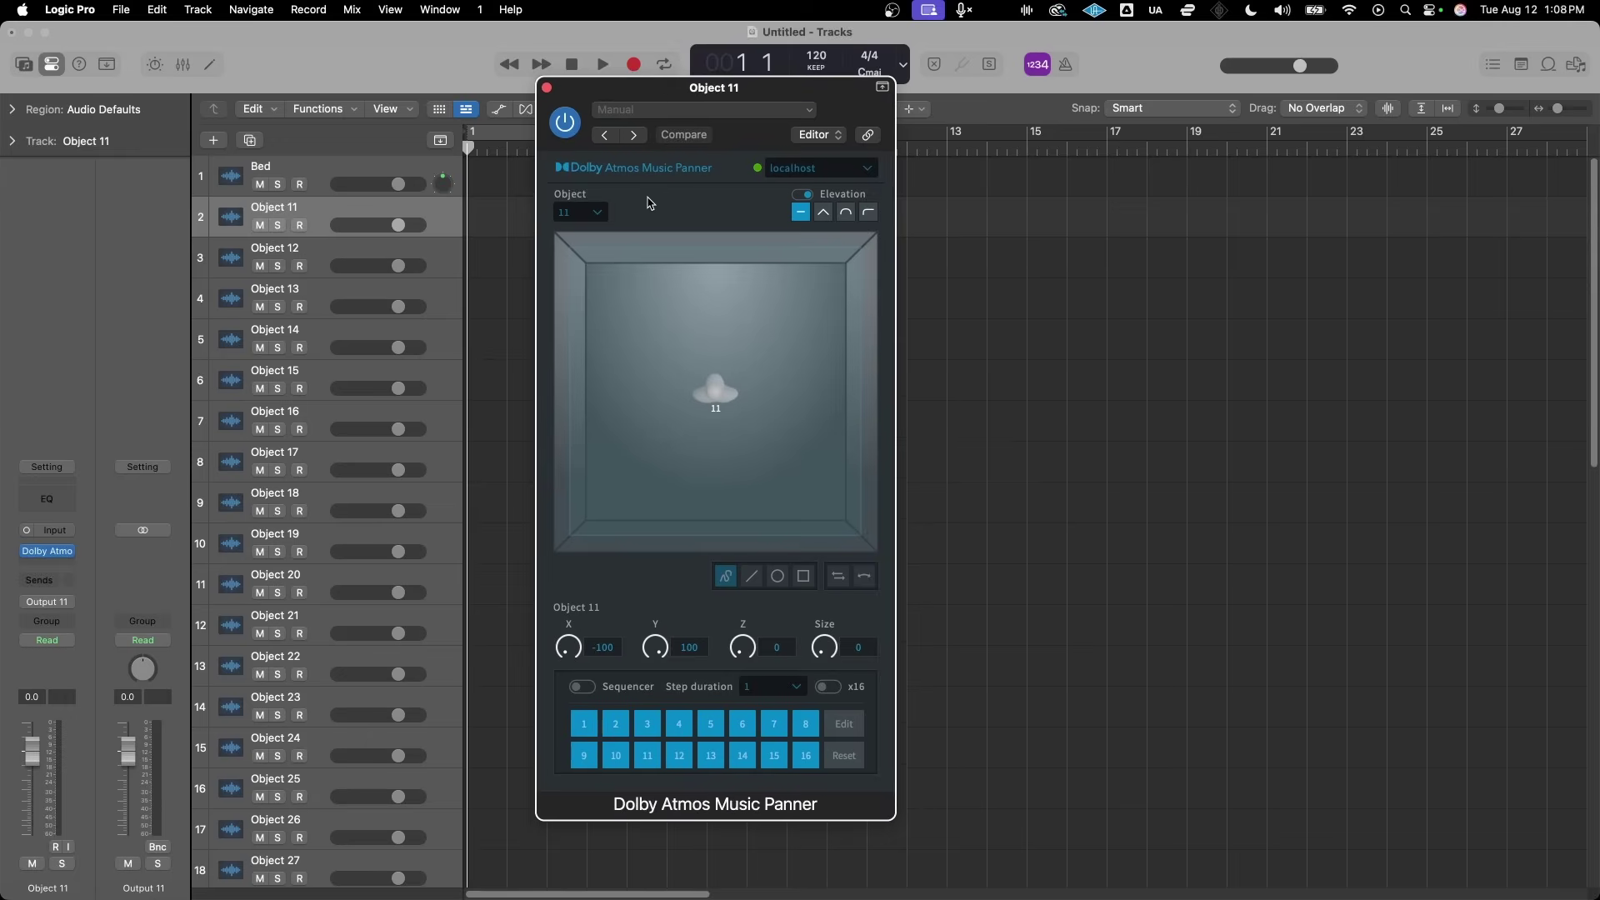
click(599, 213)
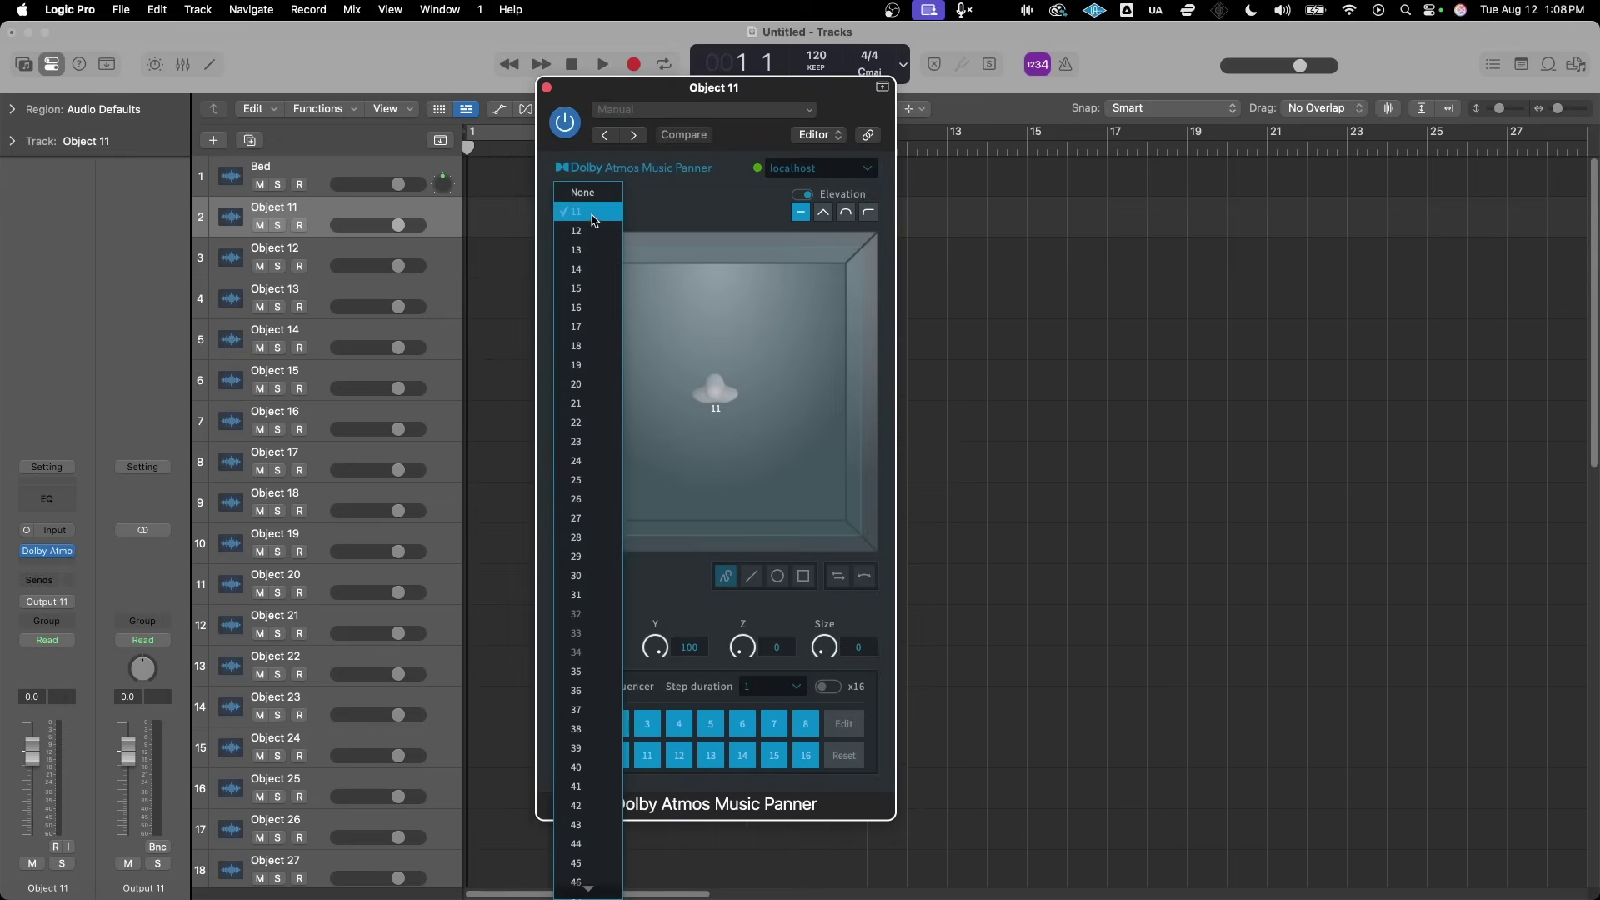
click(665, 217)
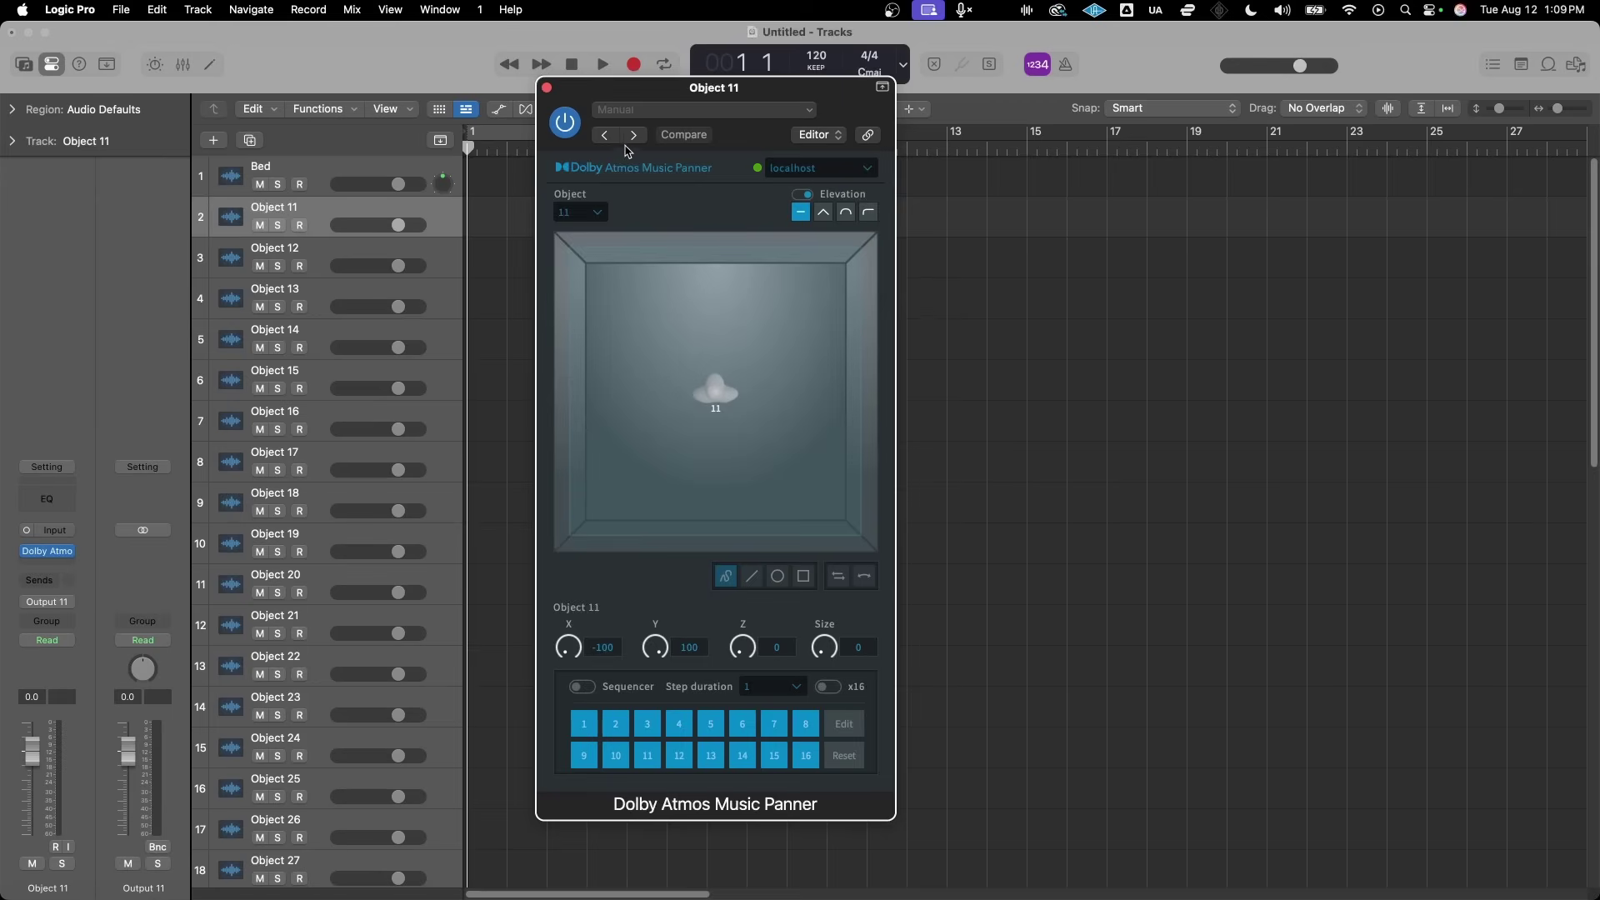
click(547, 88)
Check the Object 12 and Object 35-36 Atmos panners, then start playback.
click(308, 257)
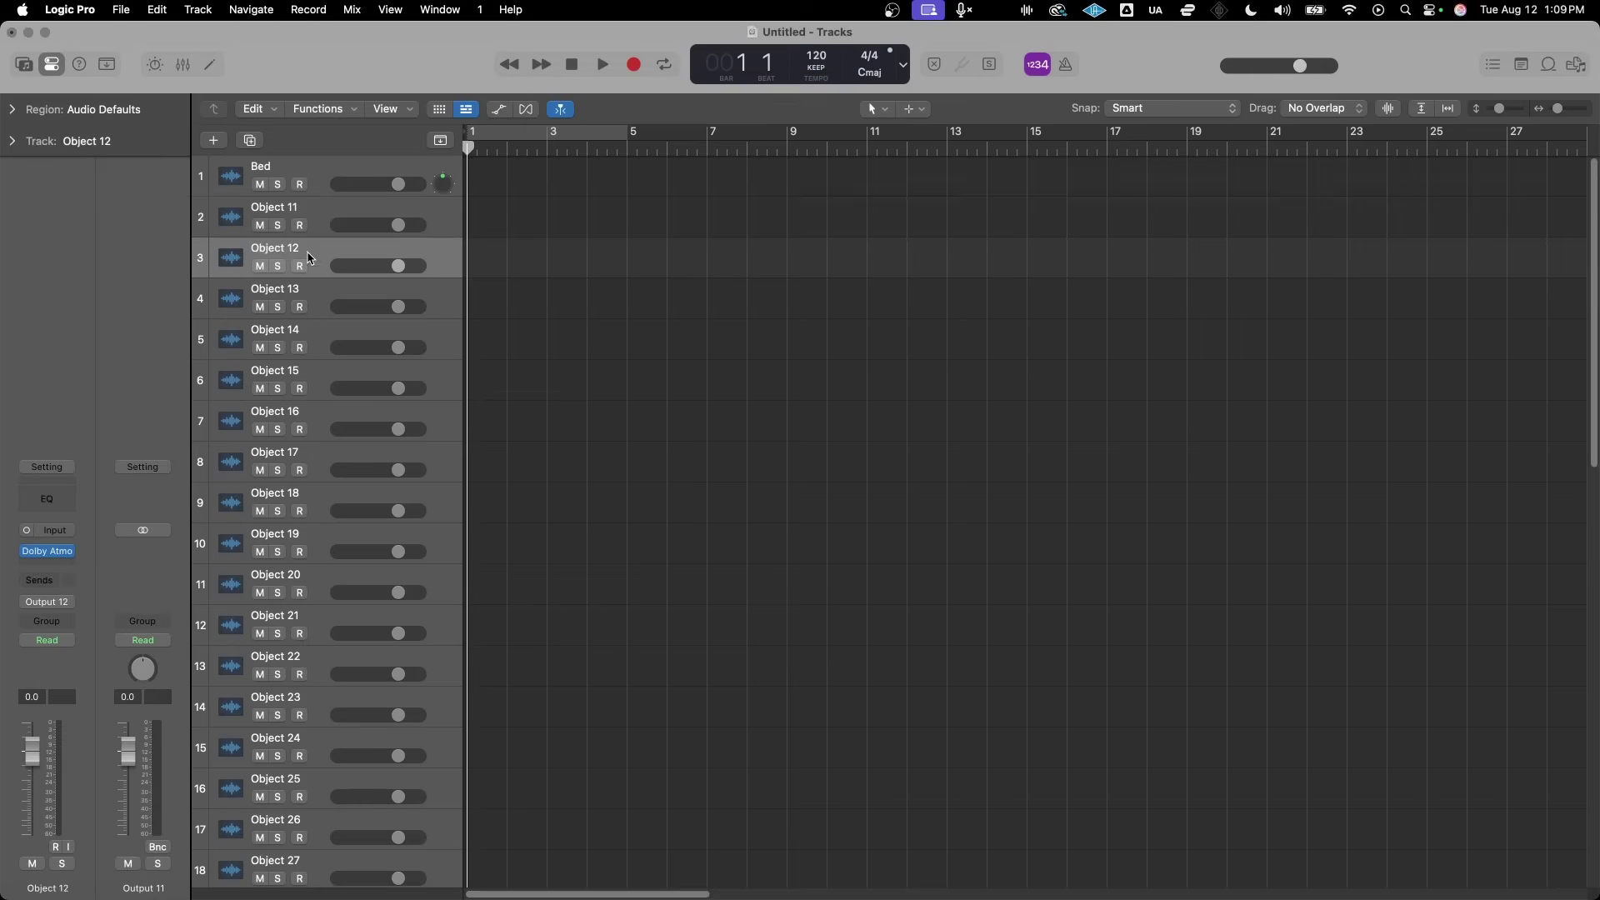
click(49, 551)
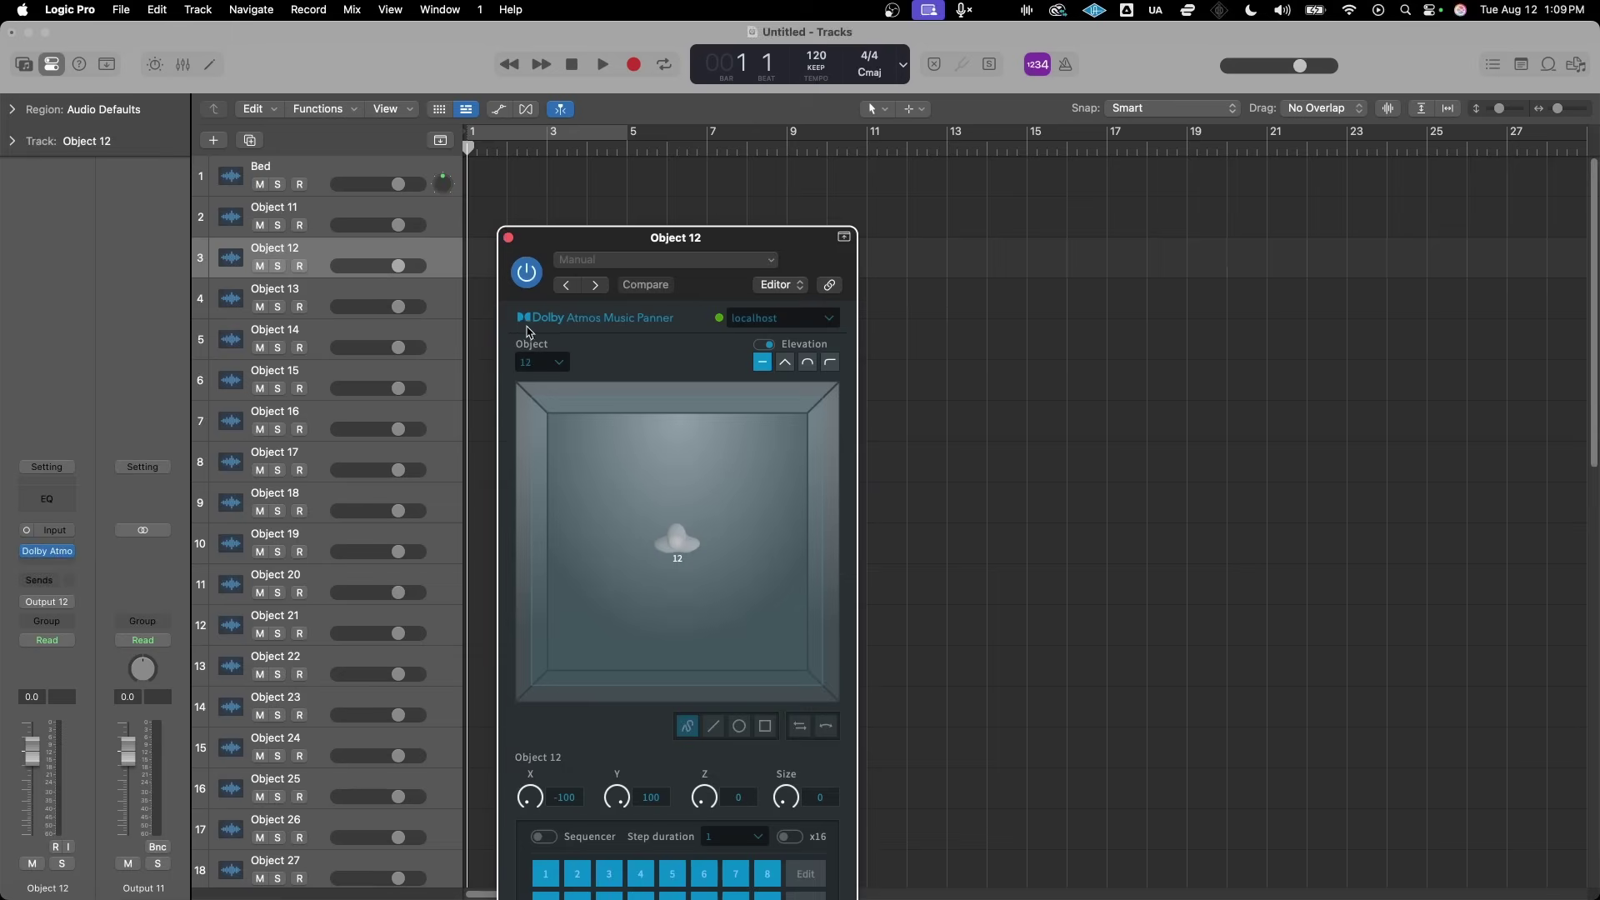
click(509, 239)
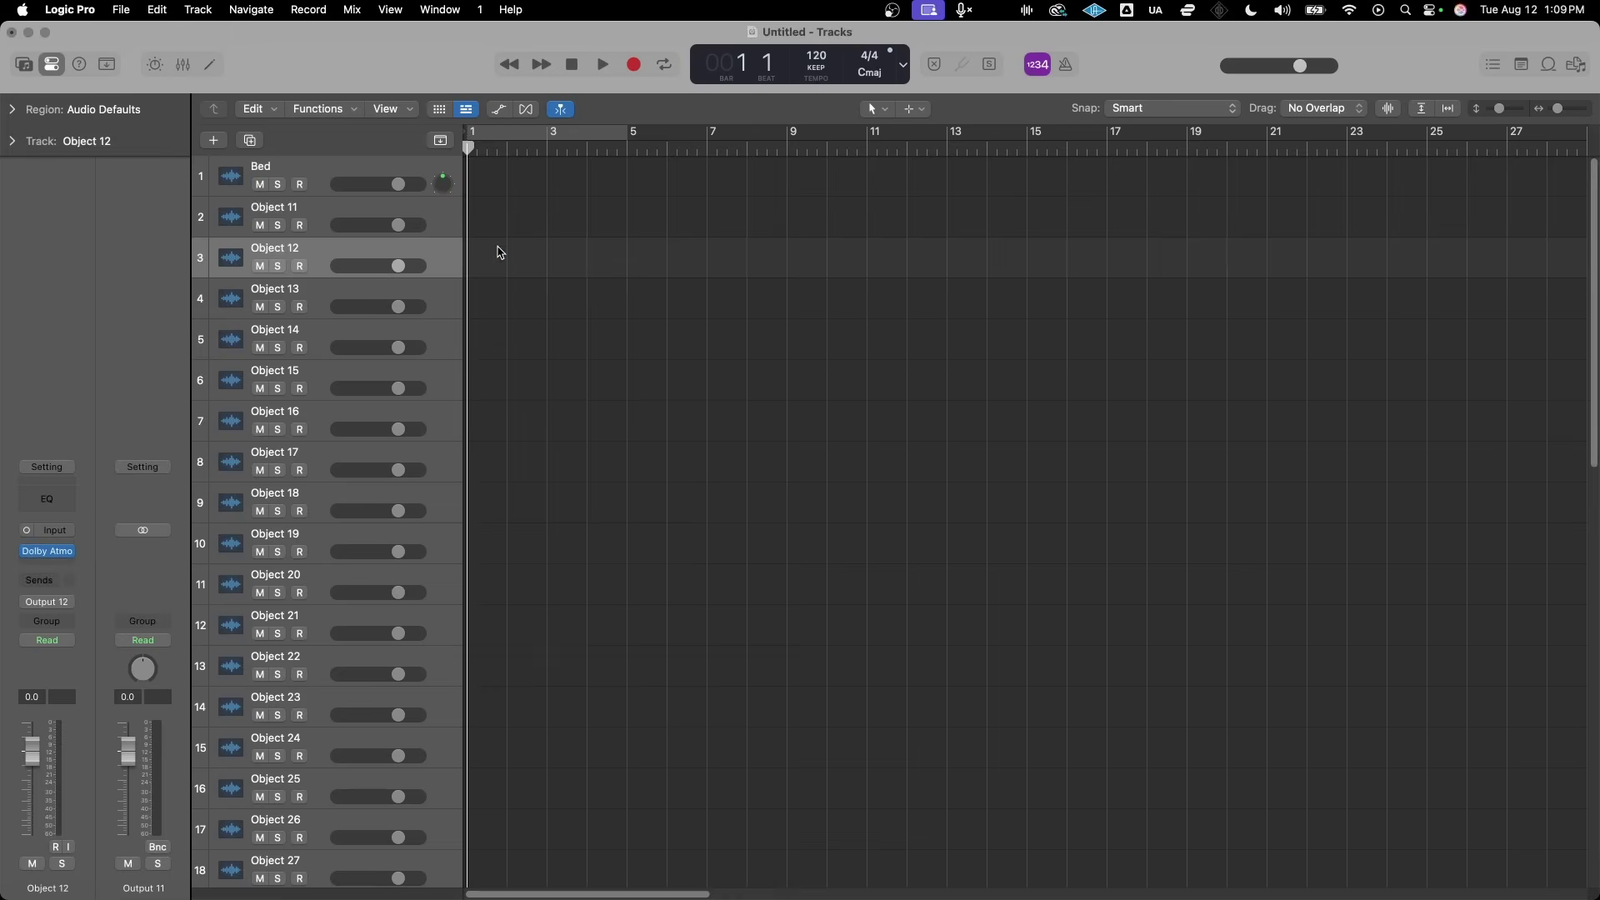
scroll(331, 568, down, 10)
click(331, 568)
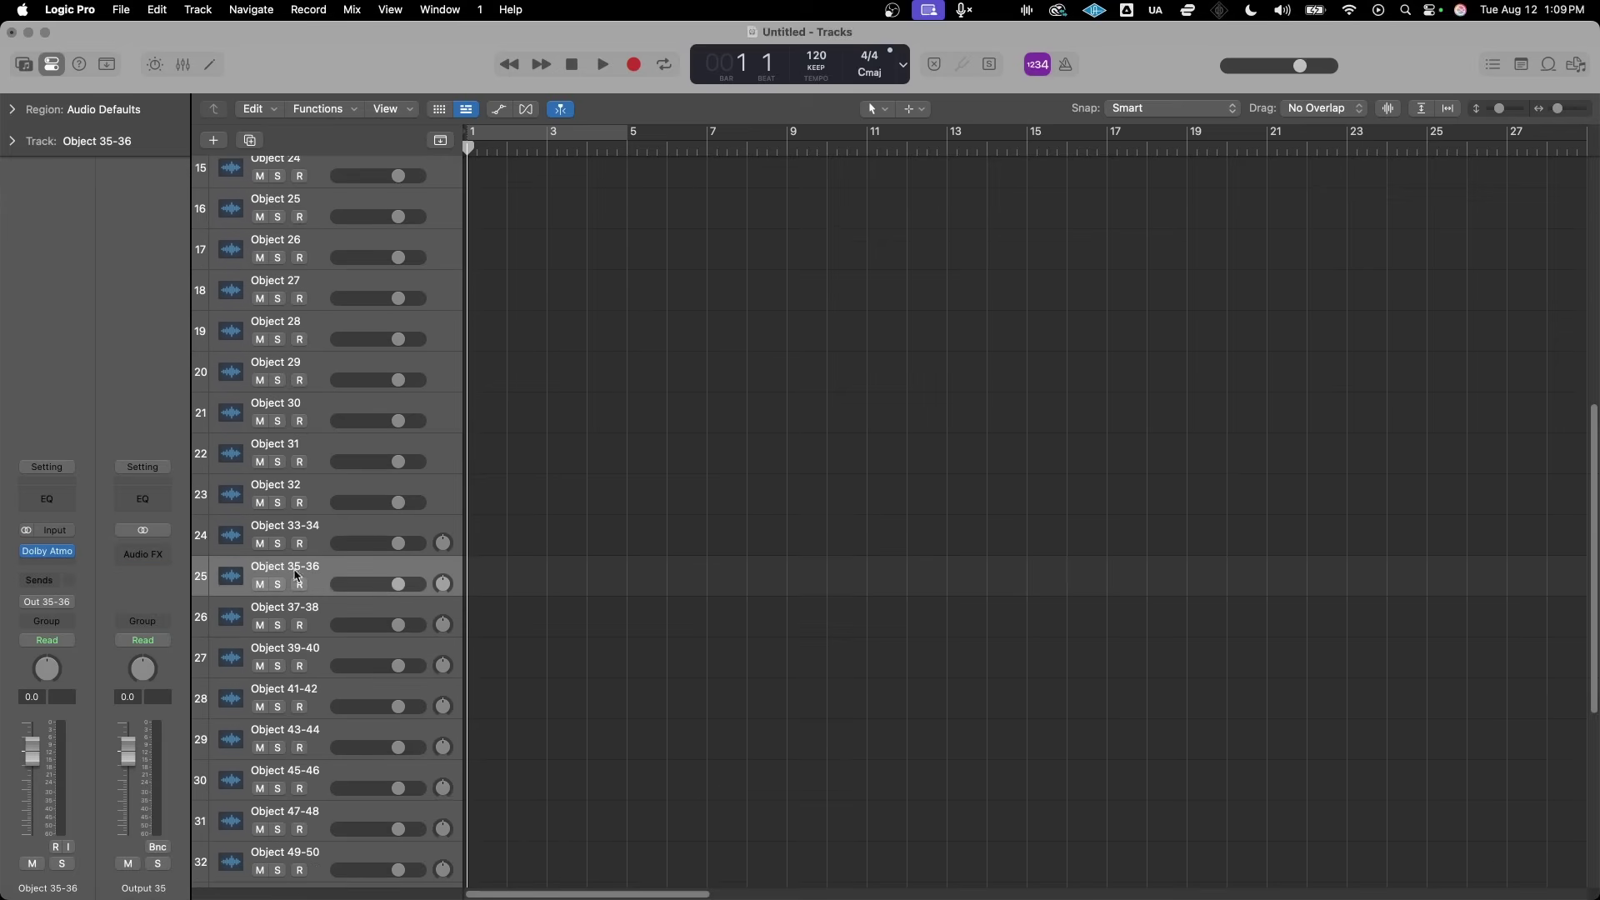
click(48, 551)
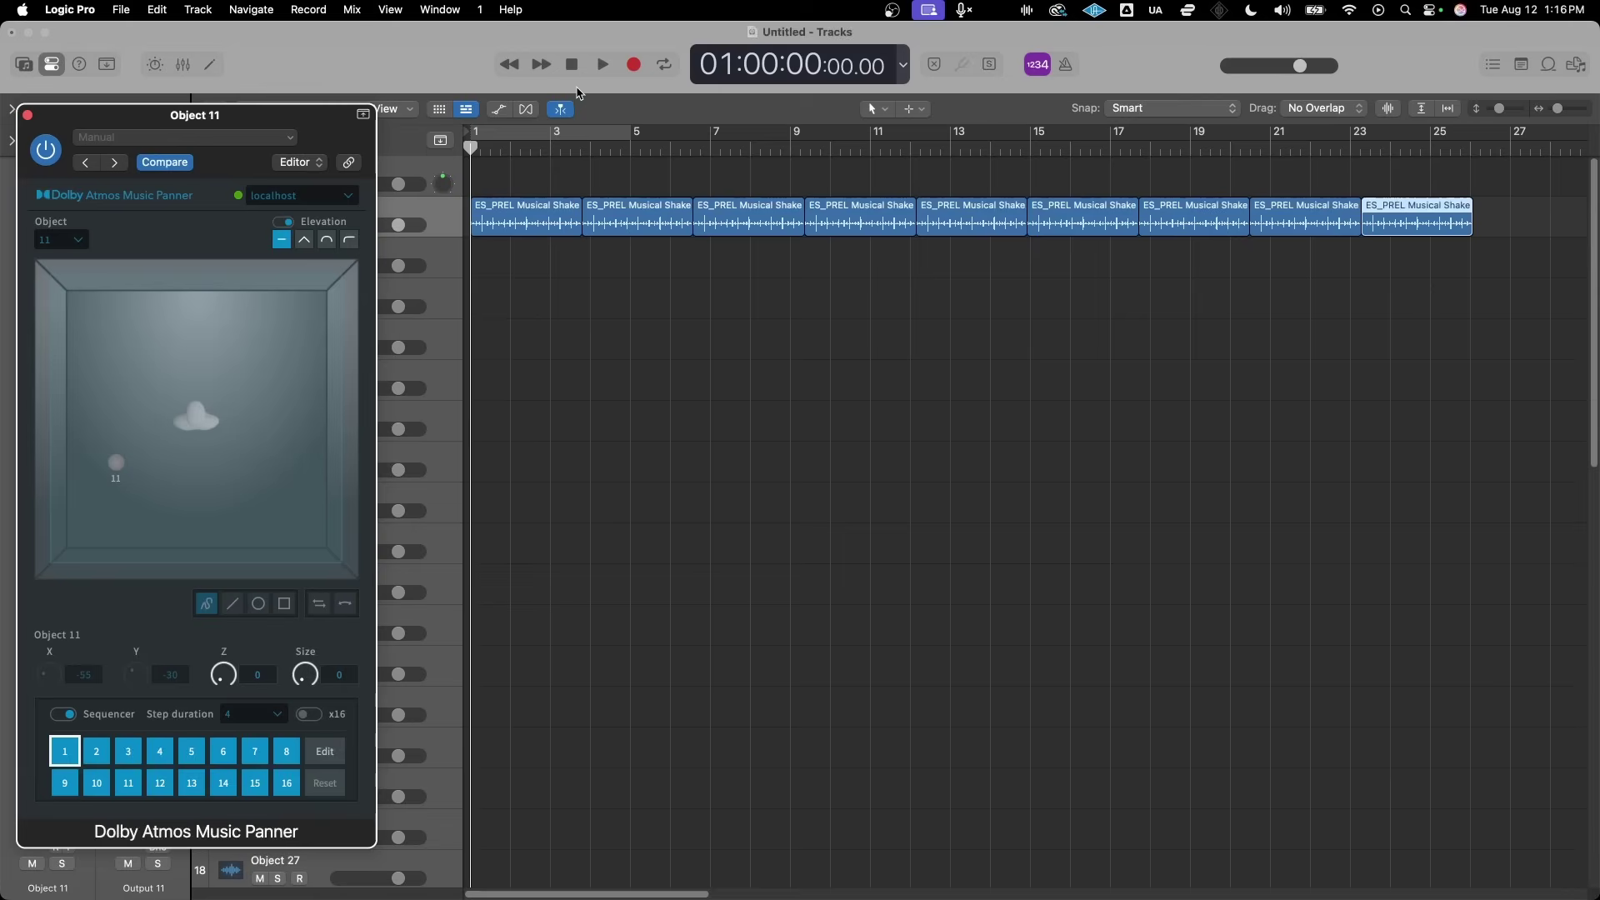
click(601, 65)
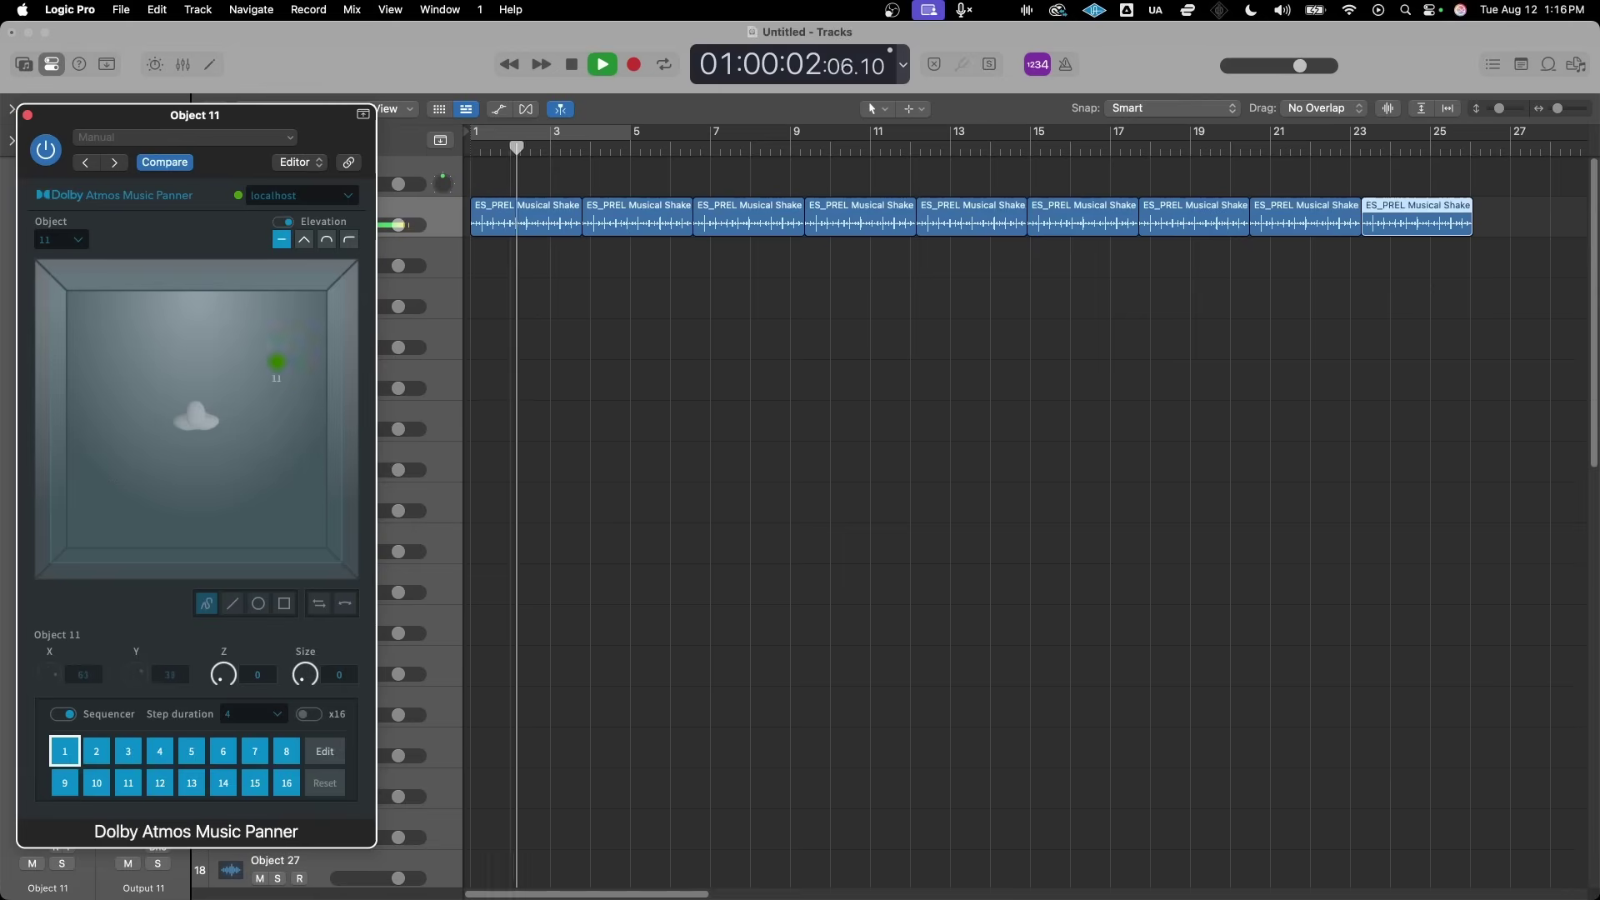
Check the Atmos Renderer, then open the Dolby LTC Generator on track LTC 129.
key(super+Tab)
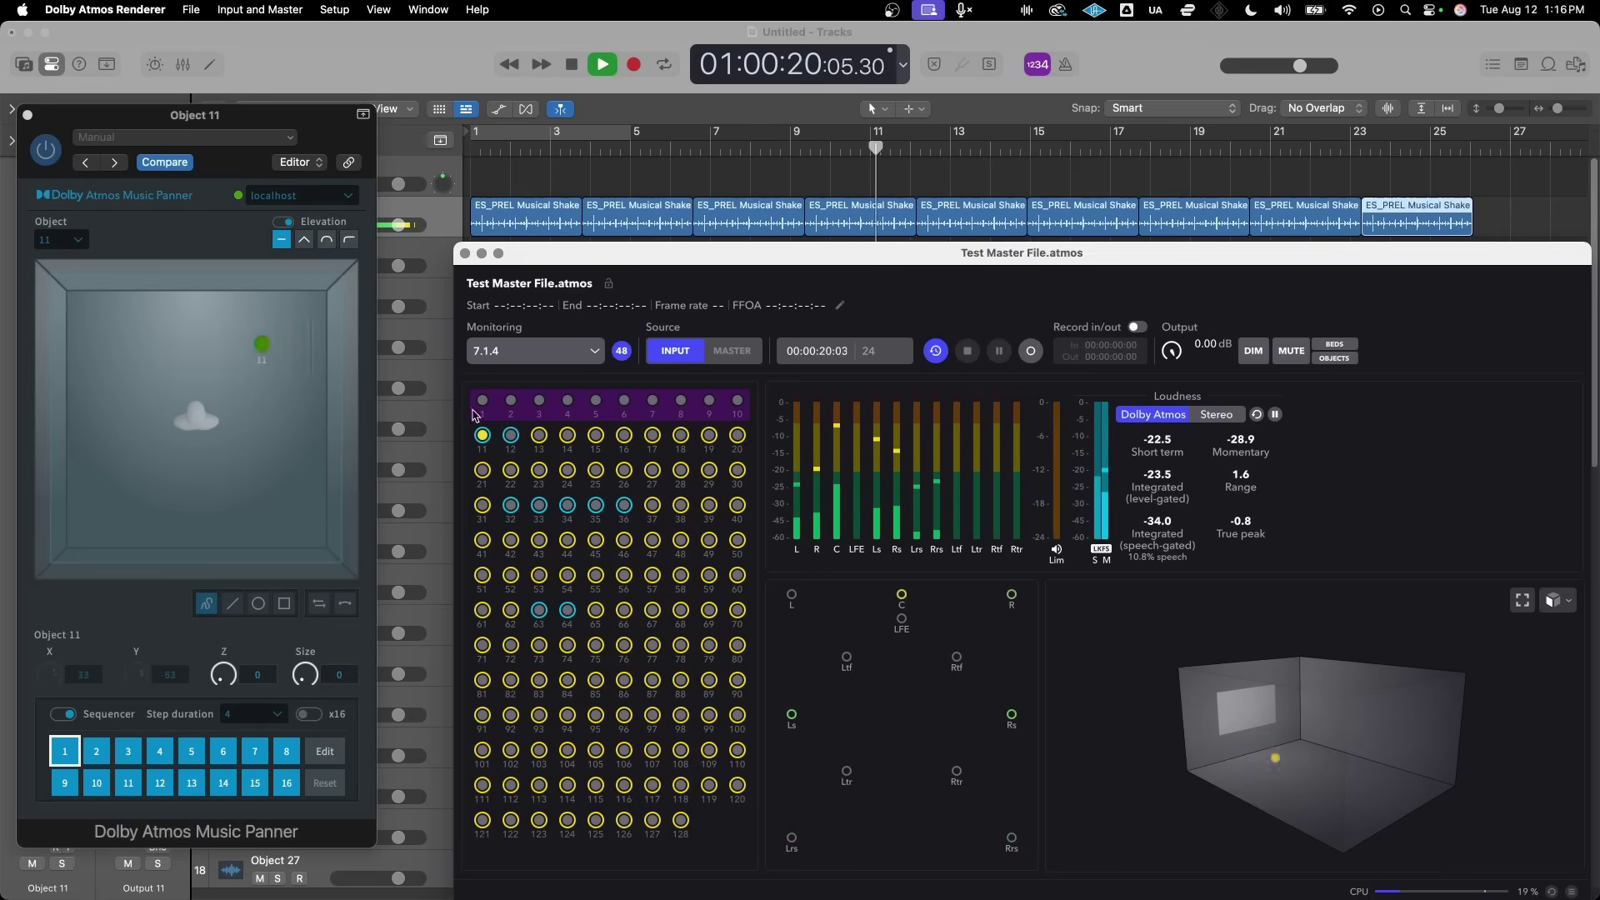
click(467, 32)
scroll(496, 672, down, 5)
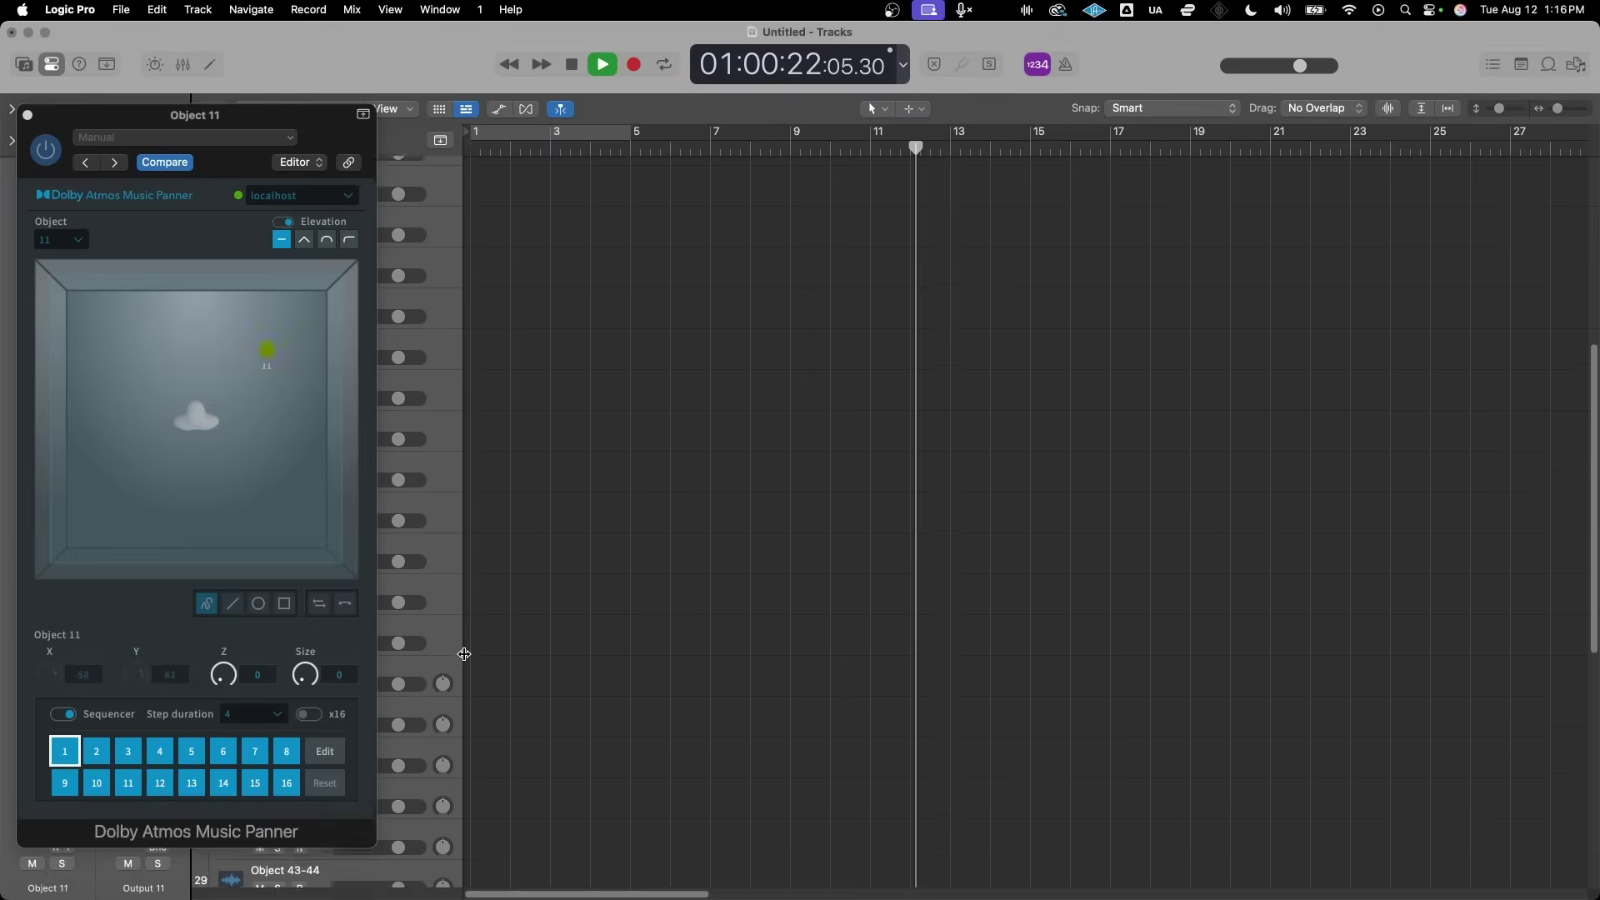
drag(260, 116, 791, 145)
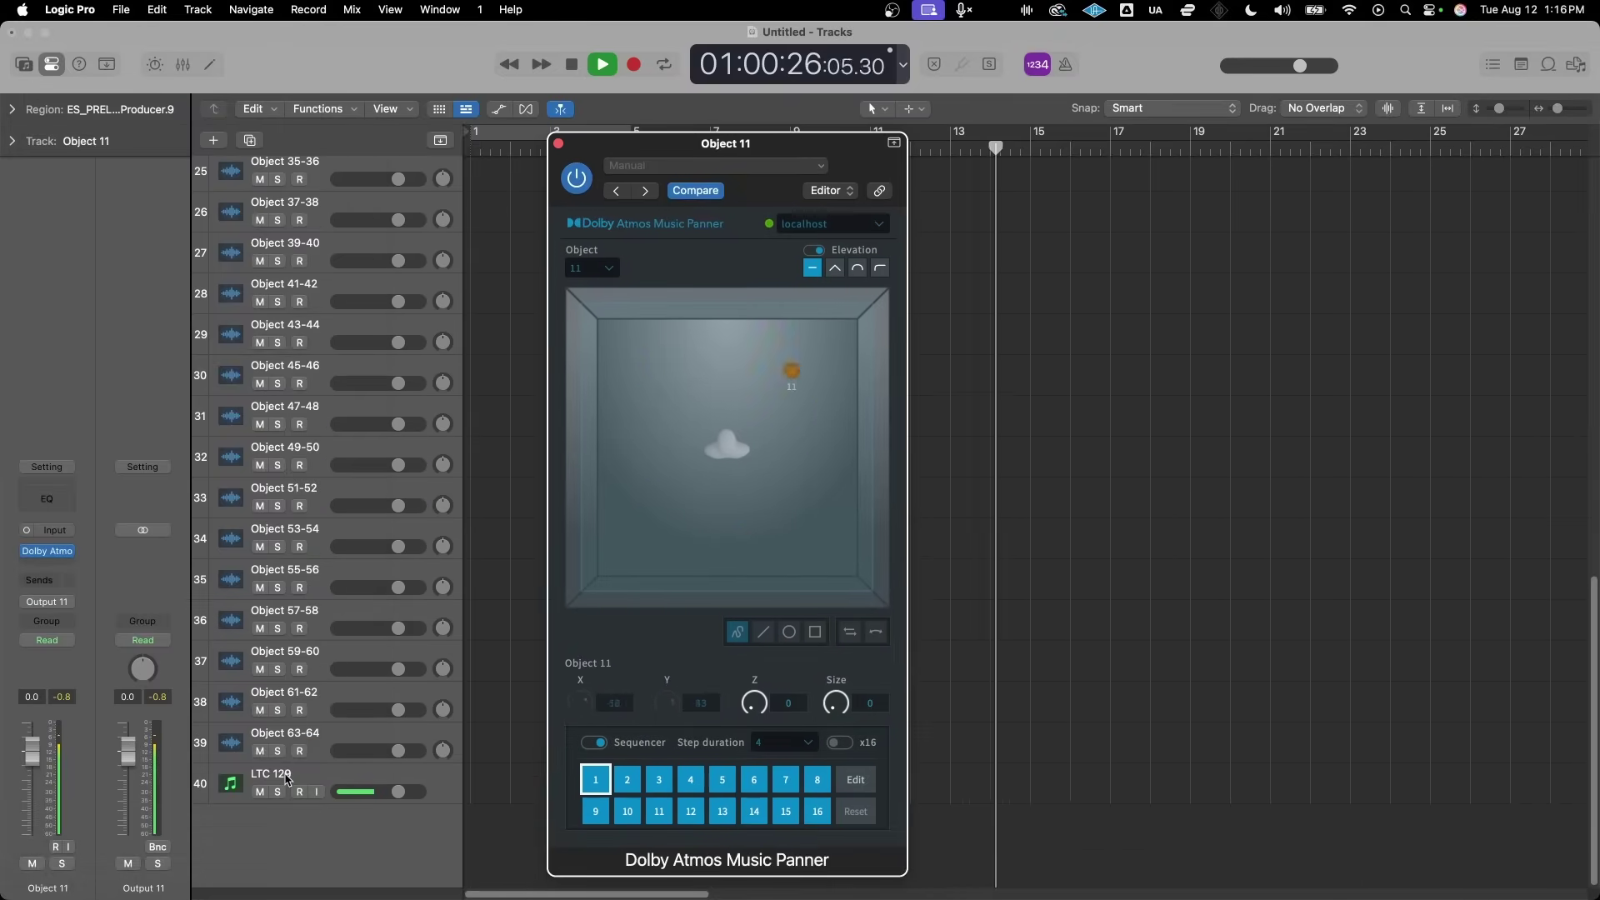
click(280, 801)
click(46, 536)
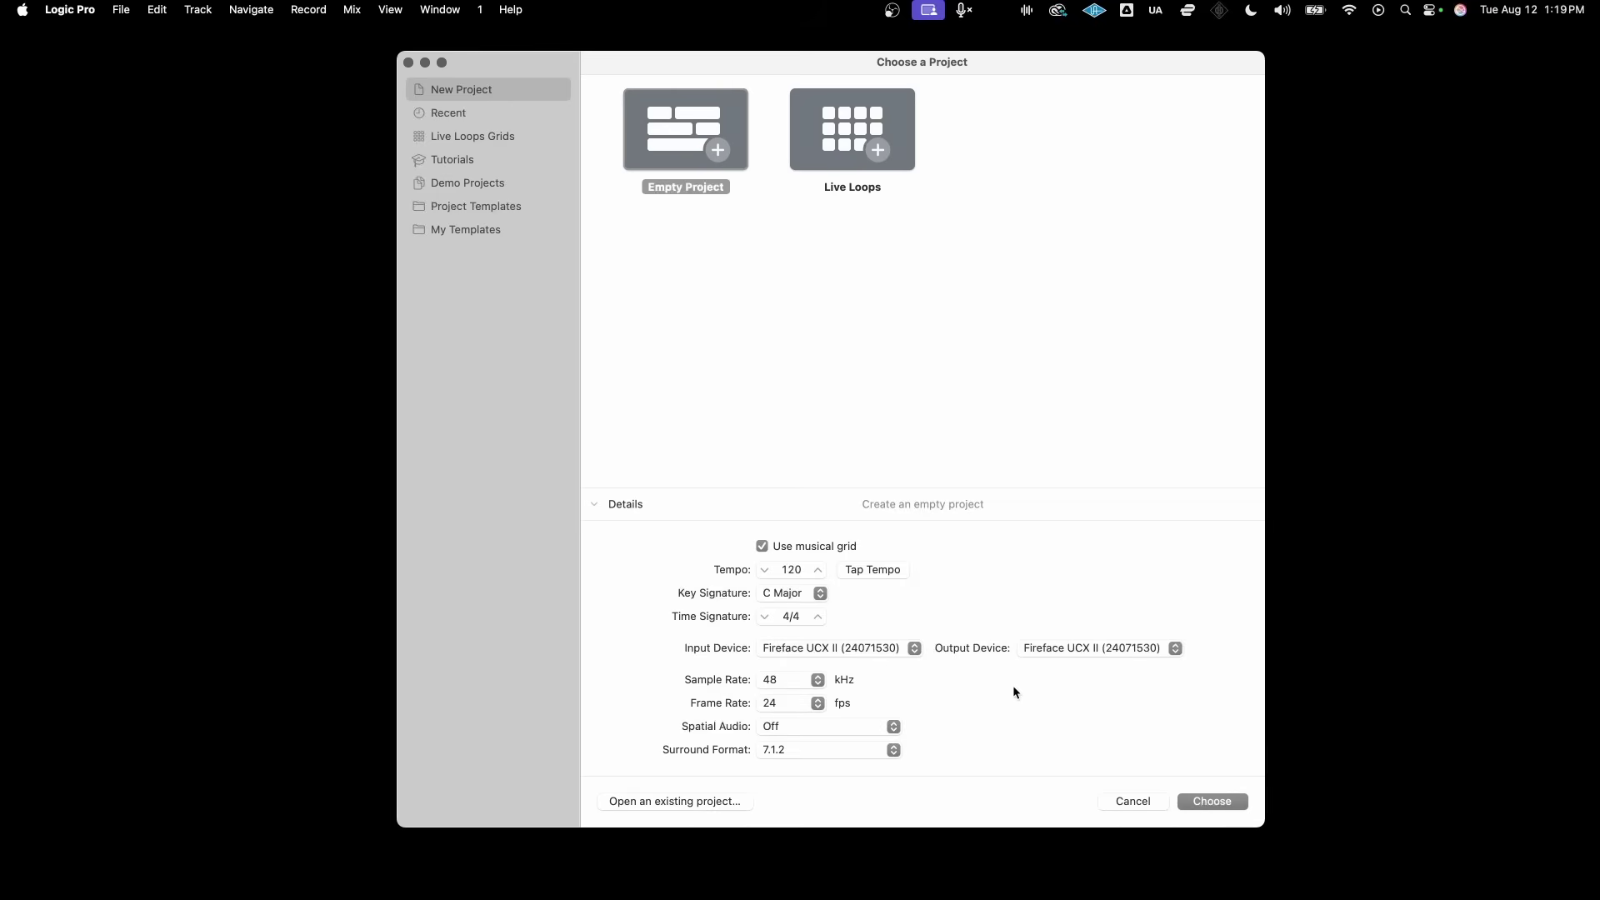
Set Spatial Audio to Dolby Atmos with 7.1.2 surround and create the empty project.
click(886, 727)
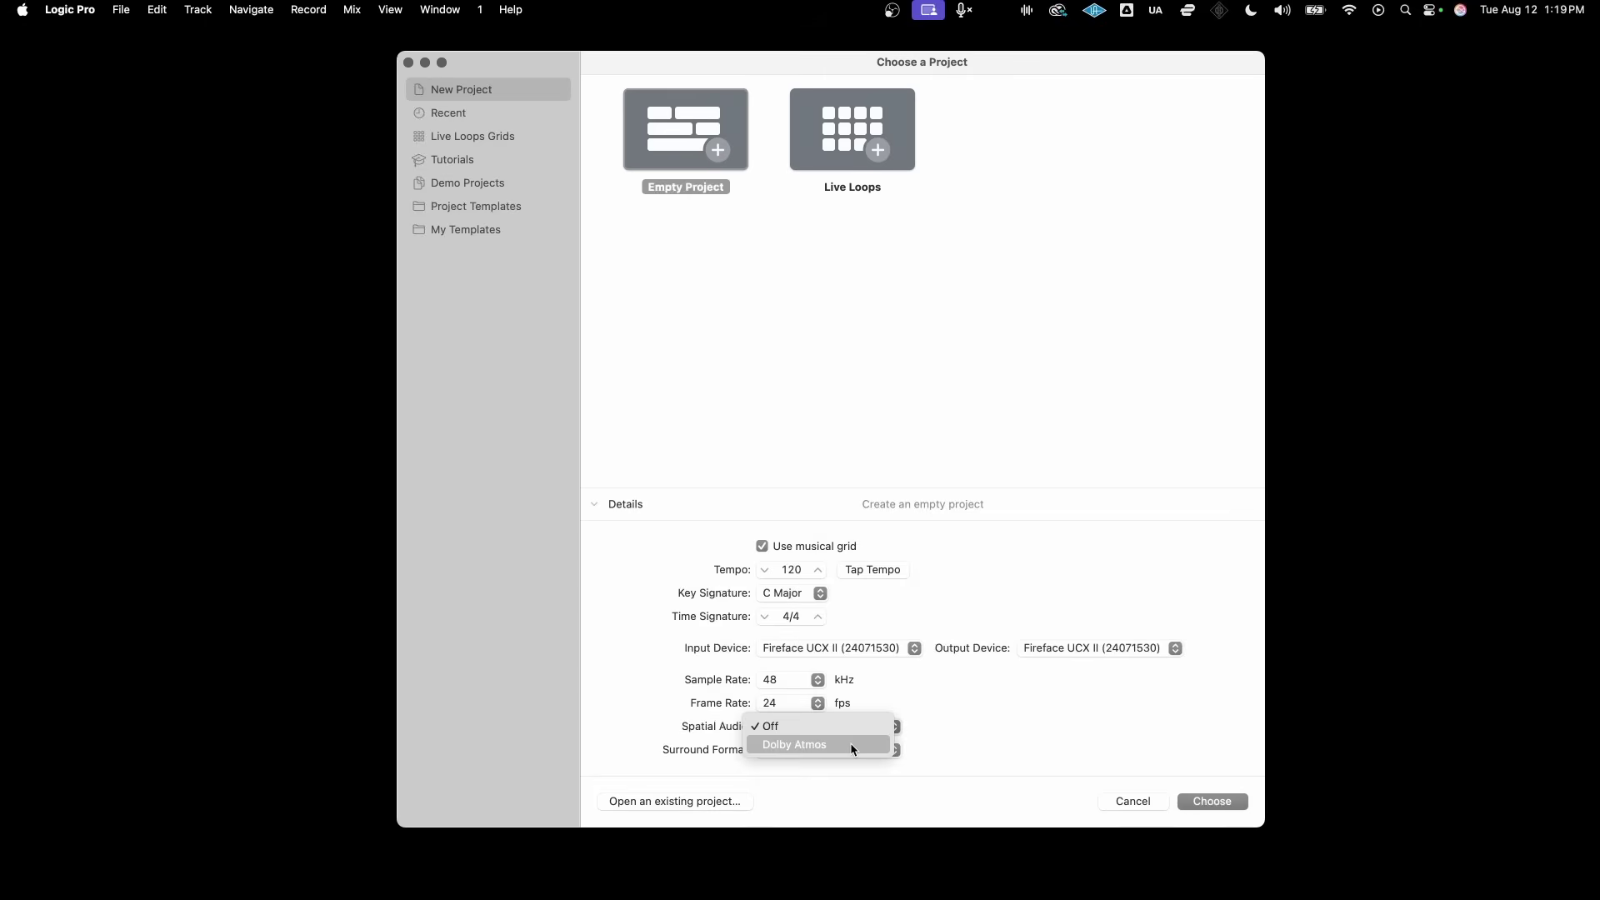
click(851, 745)
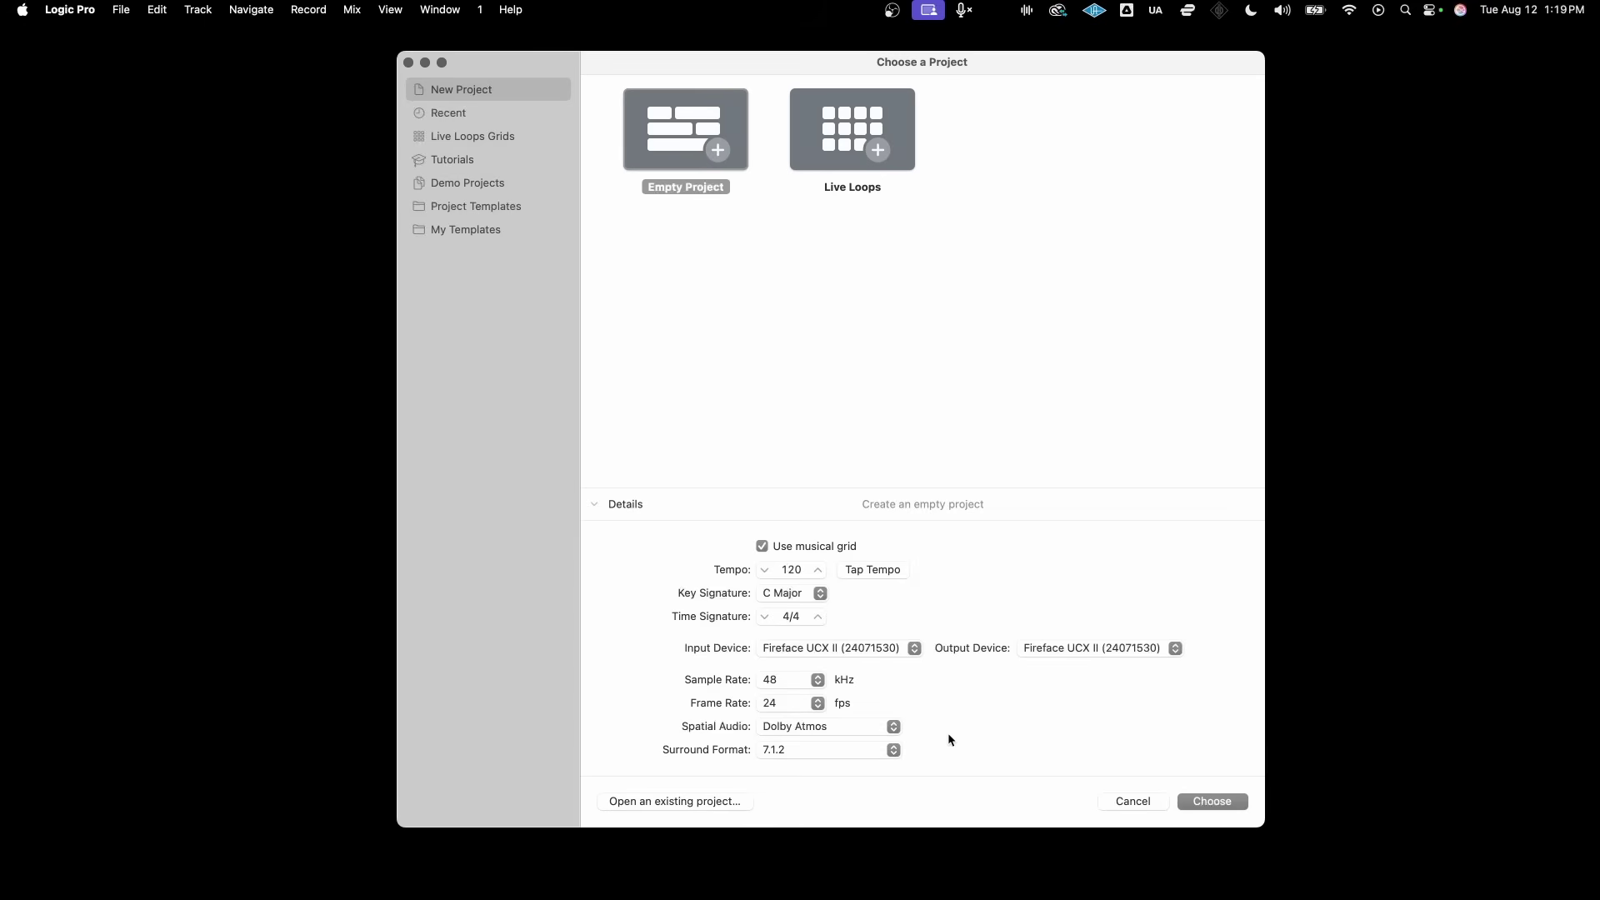
click(1211, 802)
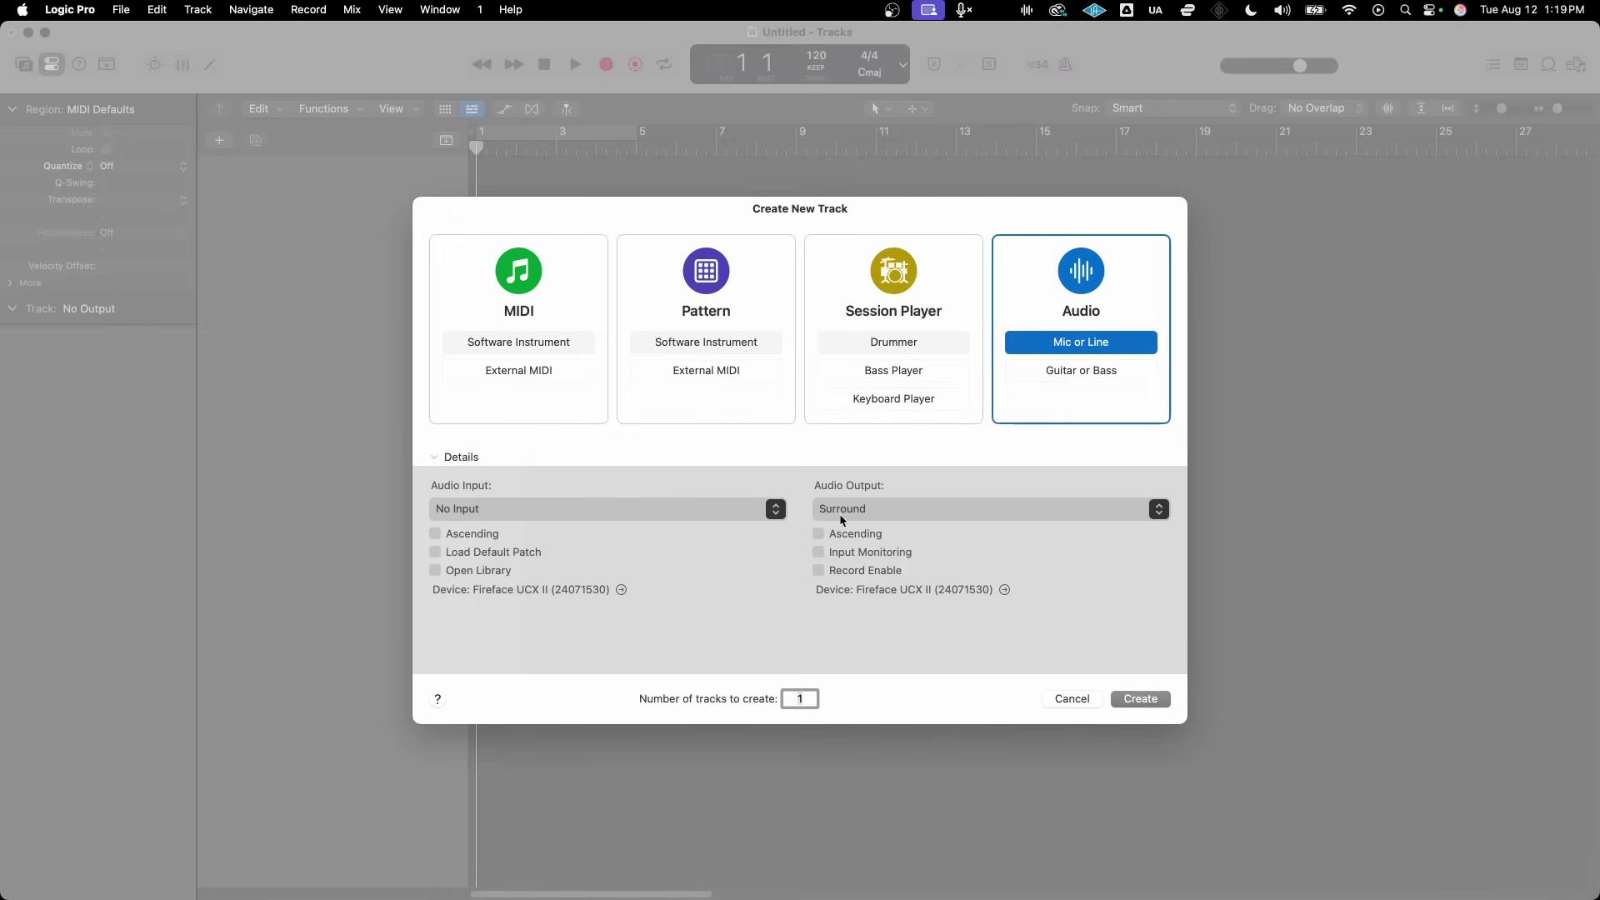
click(1141, 700)
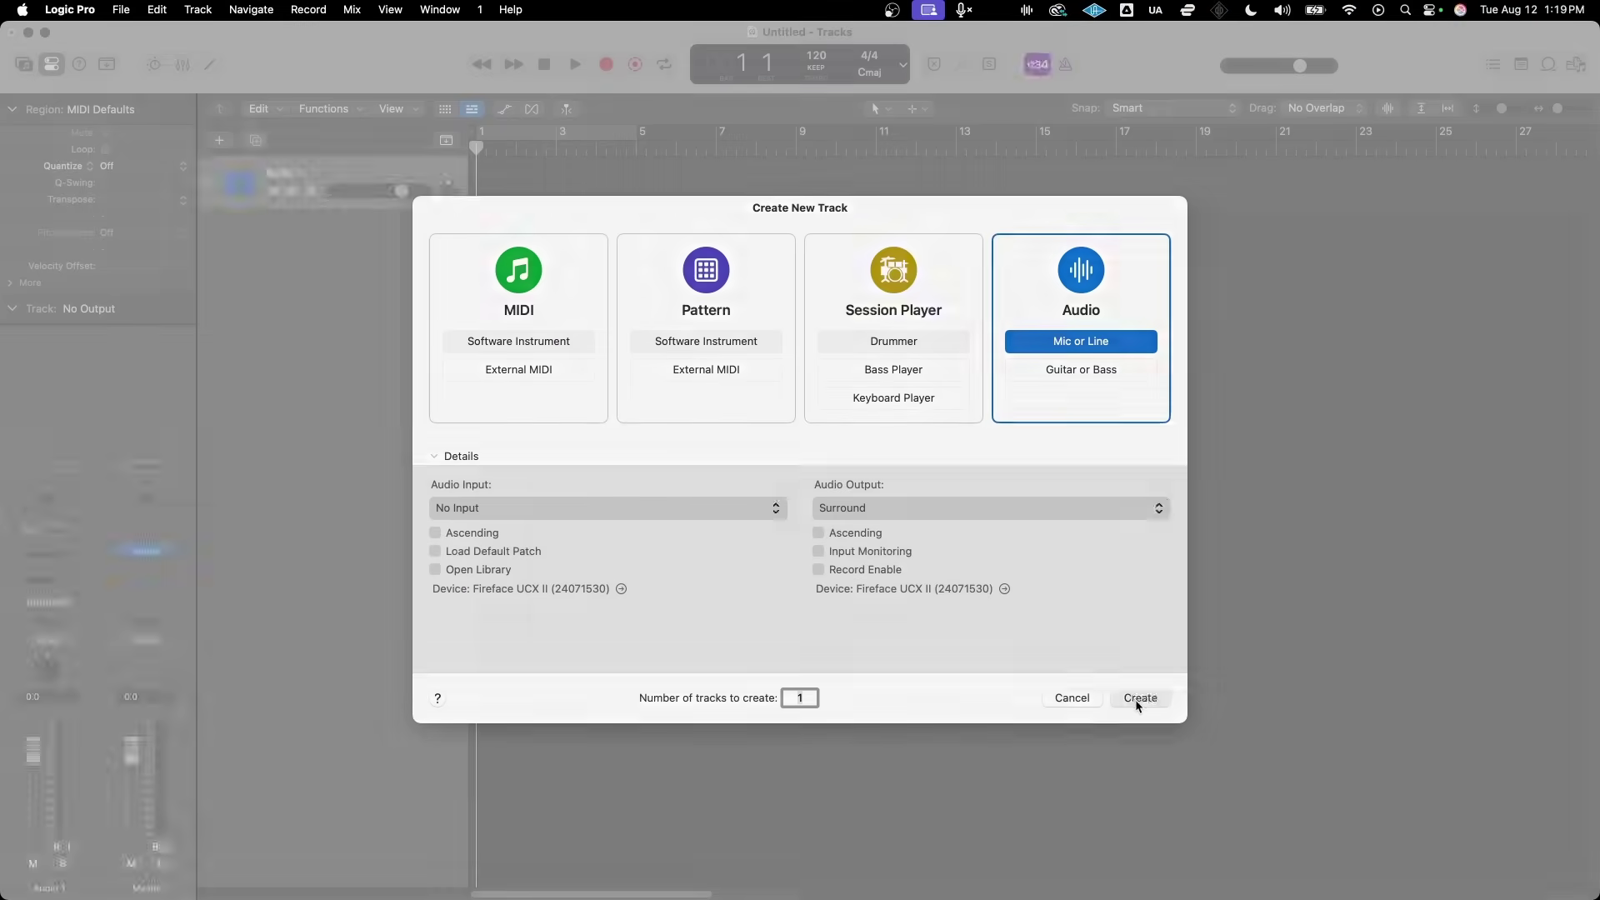
click(84, 13)
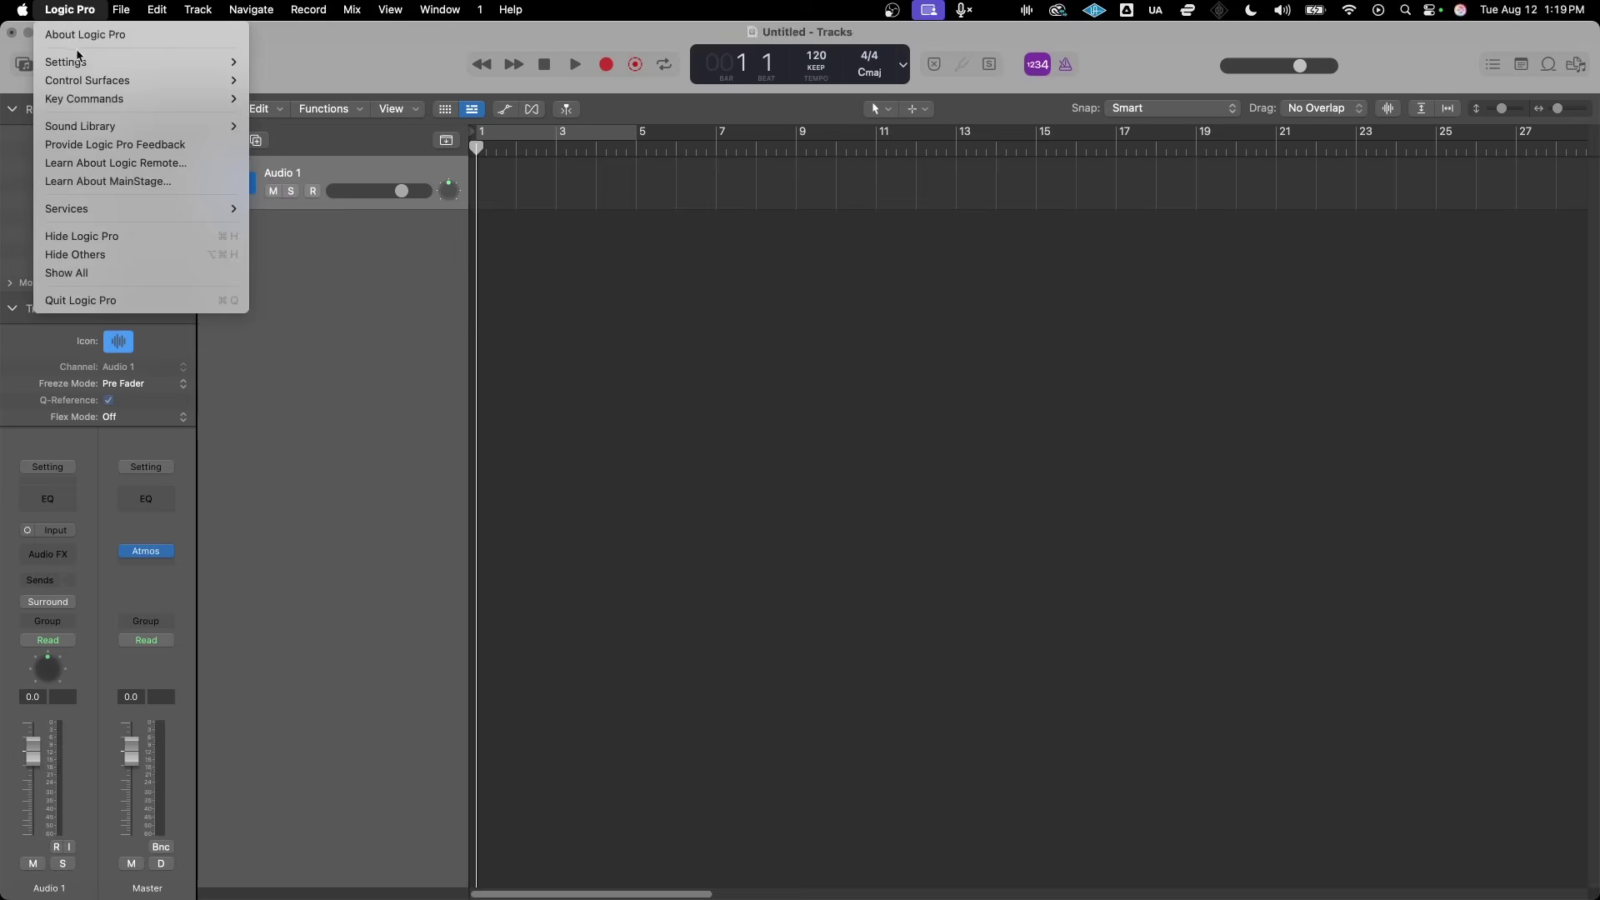
mouse_move(116, 61)
click(313, 80)
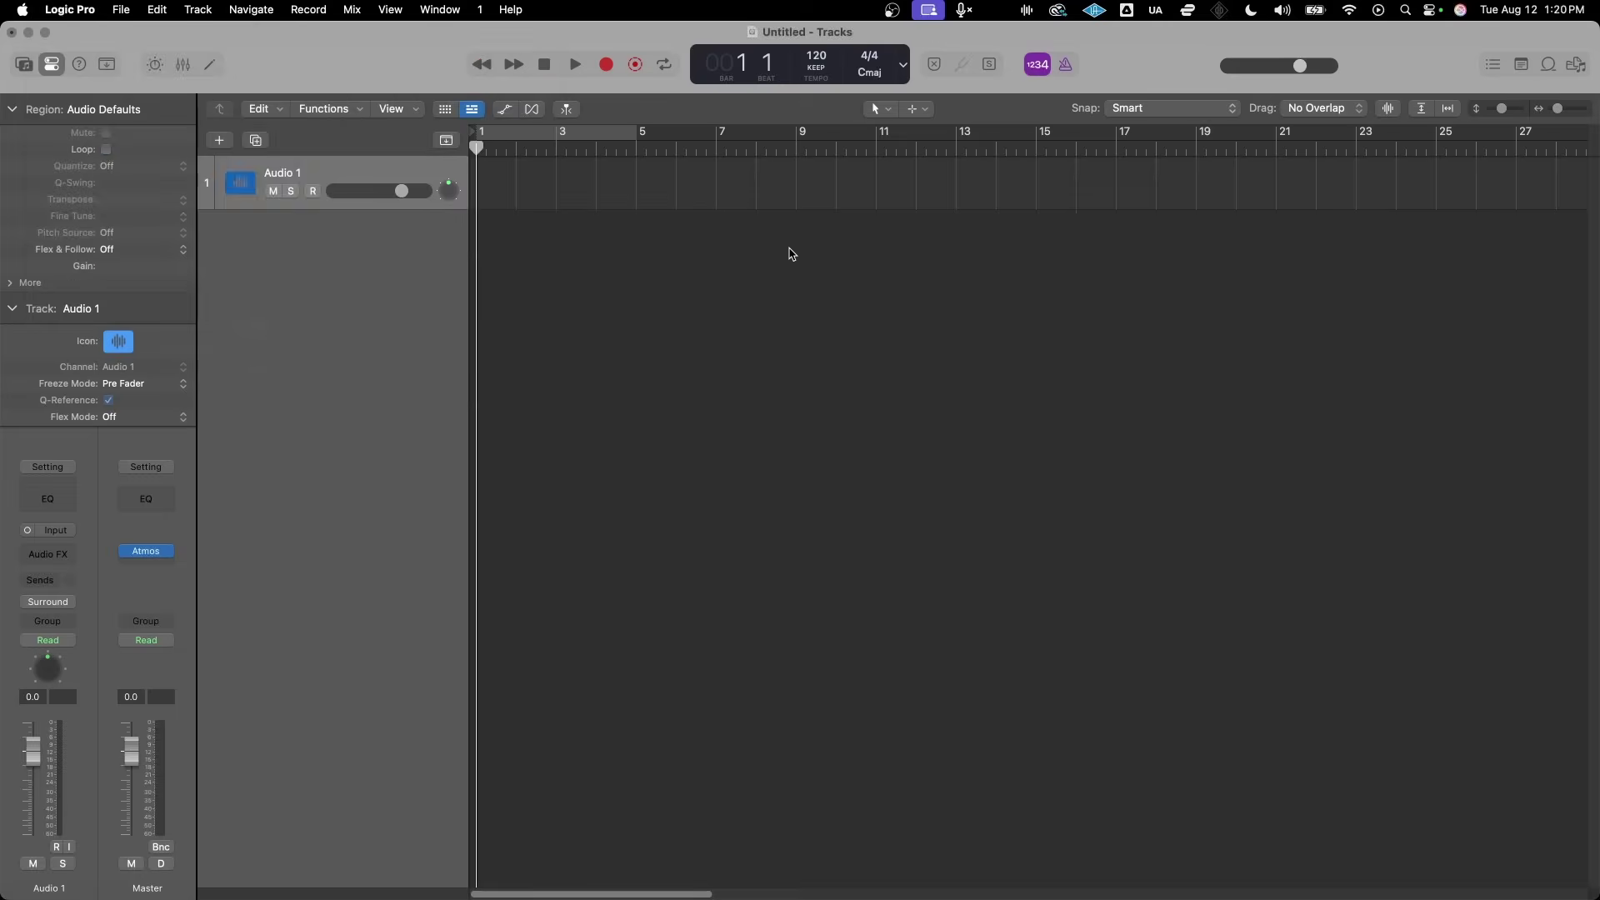
click(1117, 275)
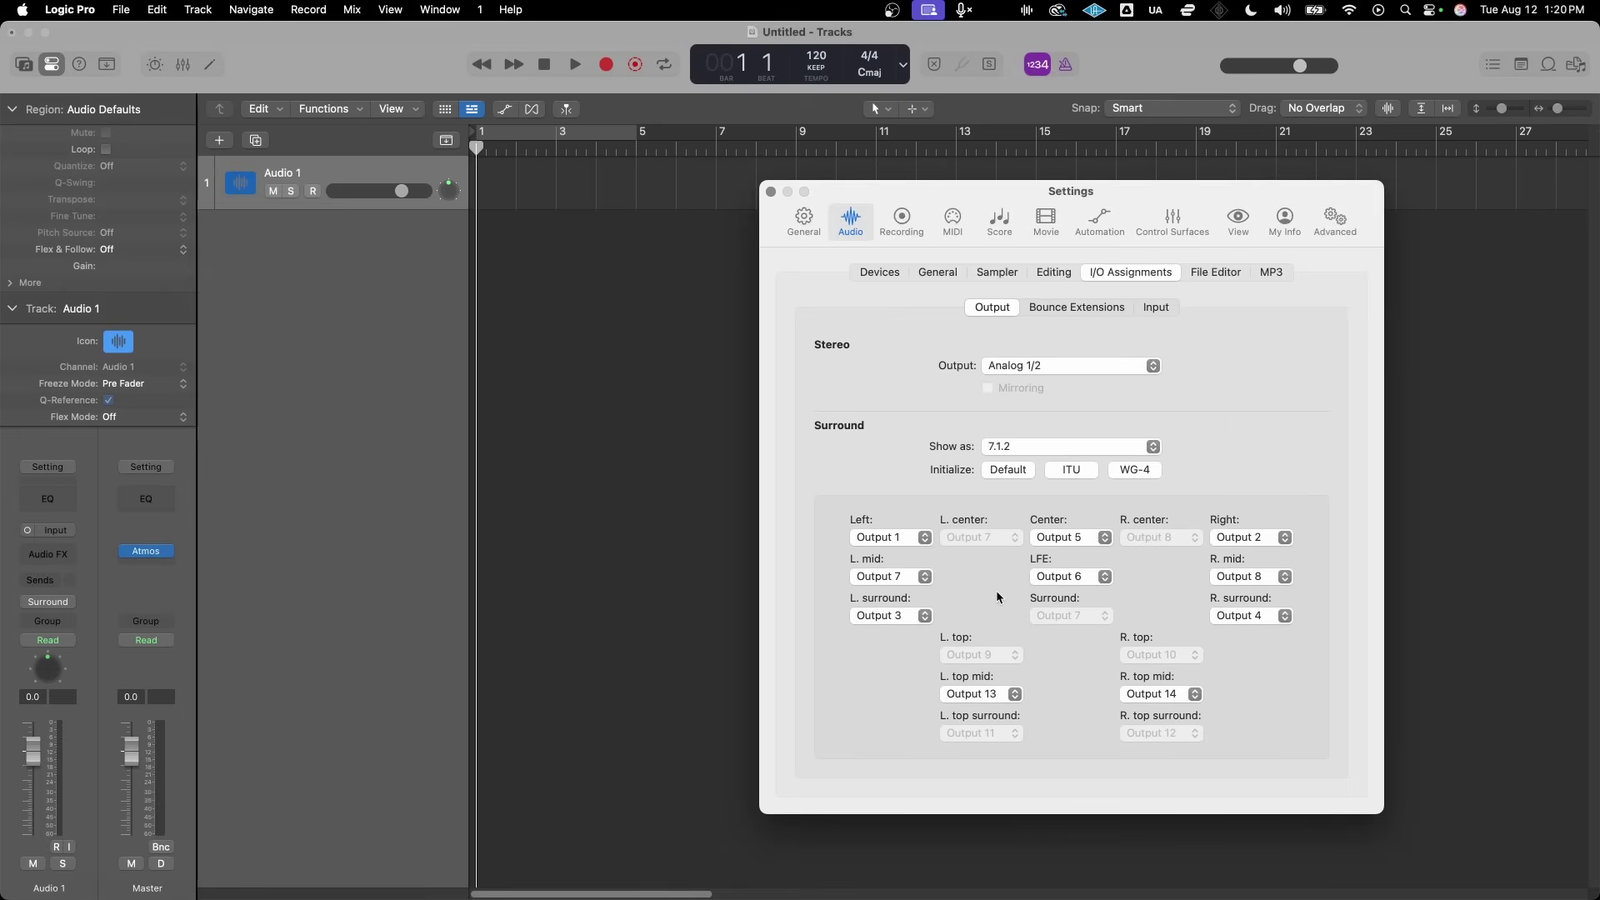
key(super+w)
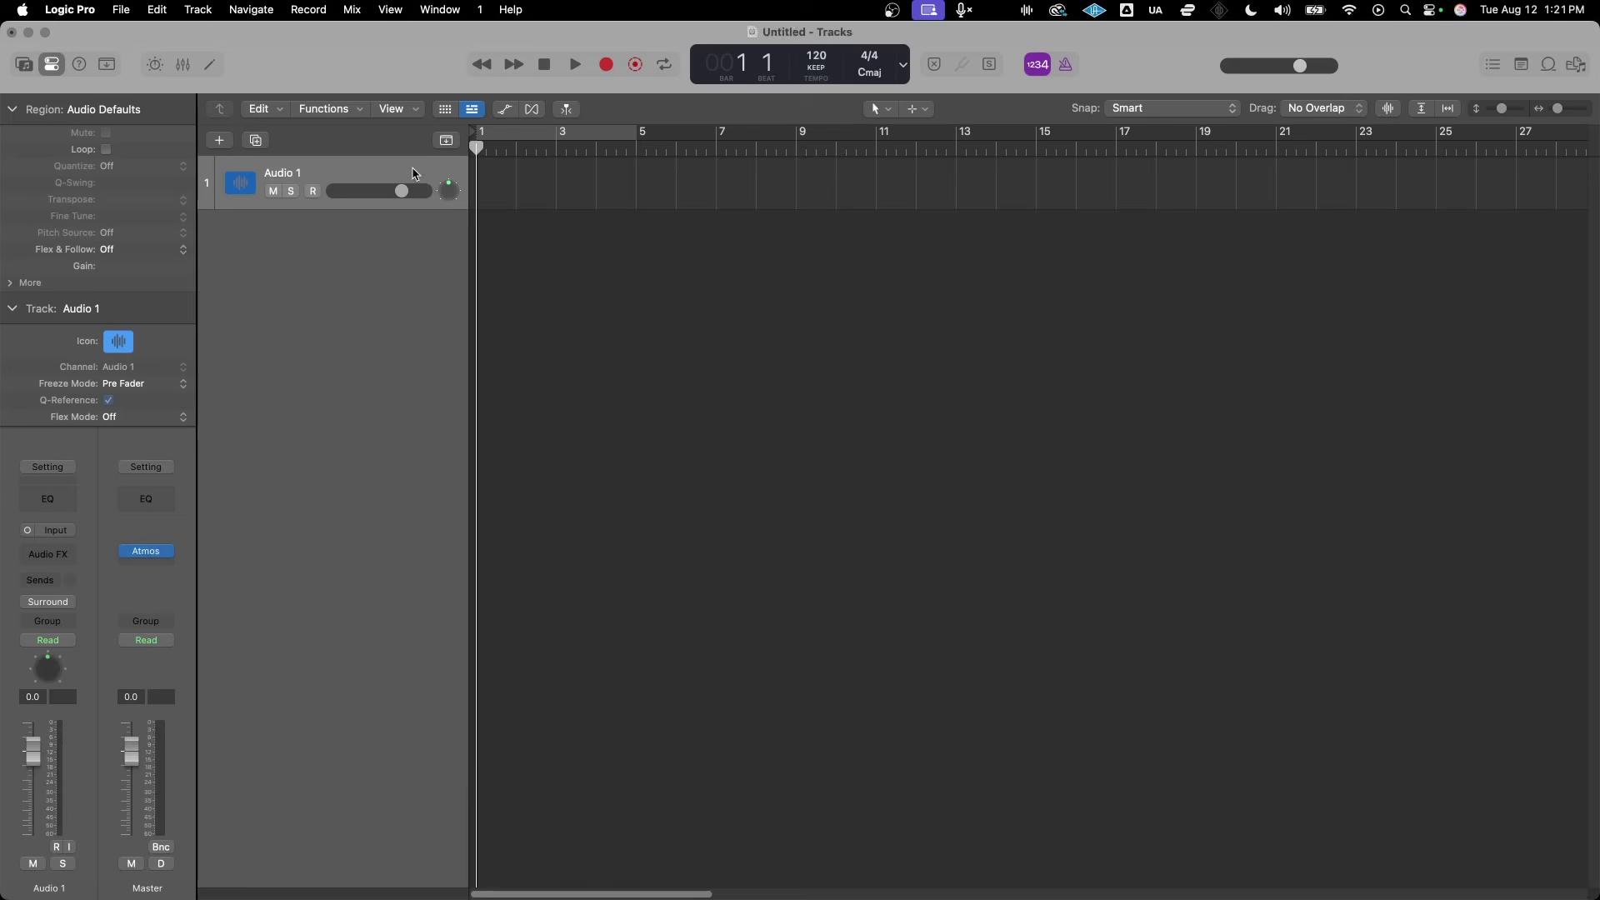
double_click(449, 192)
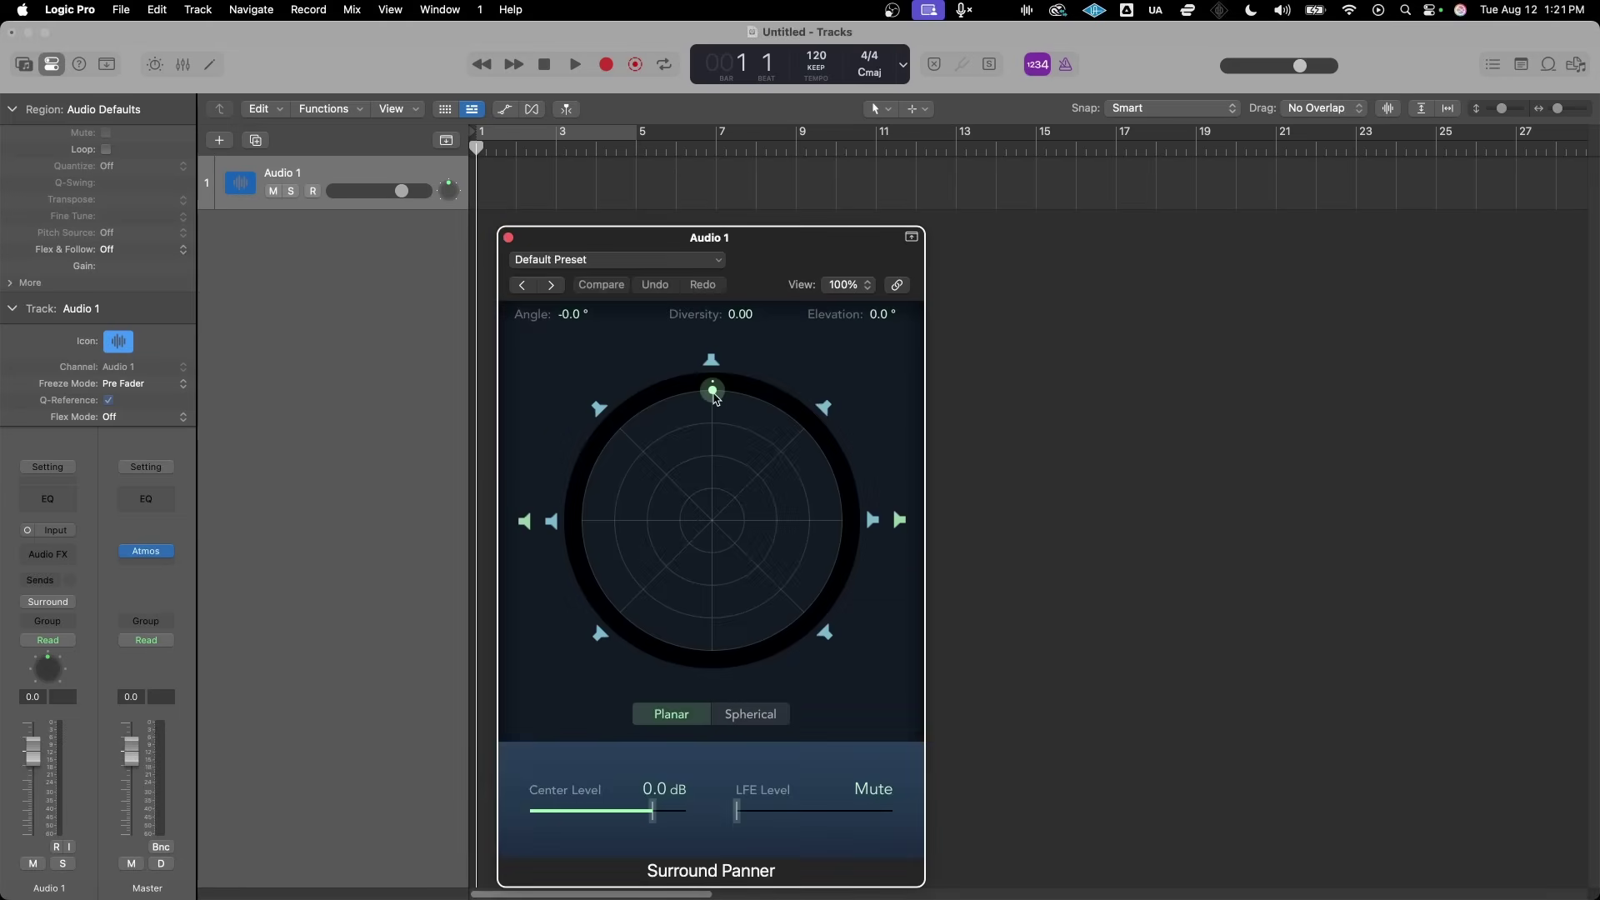
Close Audio 1's surround panner, then switch Audio 3 to the 3D Object Panner.
mouse_move(714, 395)
mouse_down()
mouse_move(817, 443)
mouse_move(843, 530)
mouse_move(800, 625)
mouse_move(644, 646)
mouse_move(602, 527)
mouse_move(649, 448)
mouse_move(714, 391)
mouse_up()
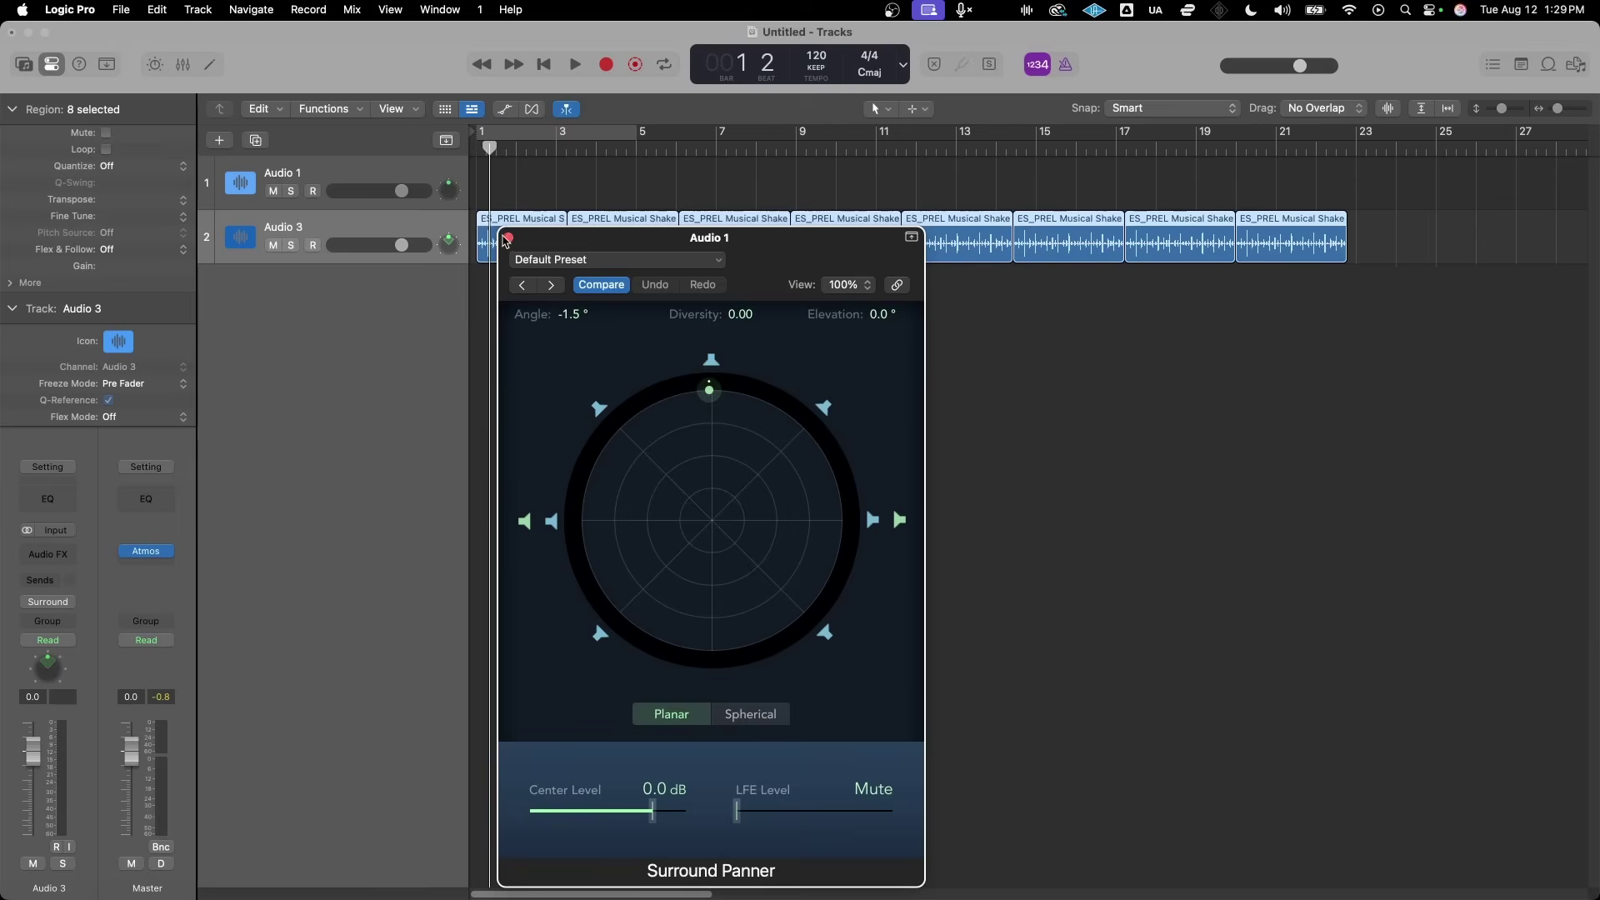
click(509, 238)
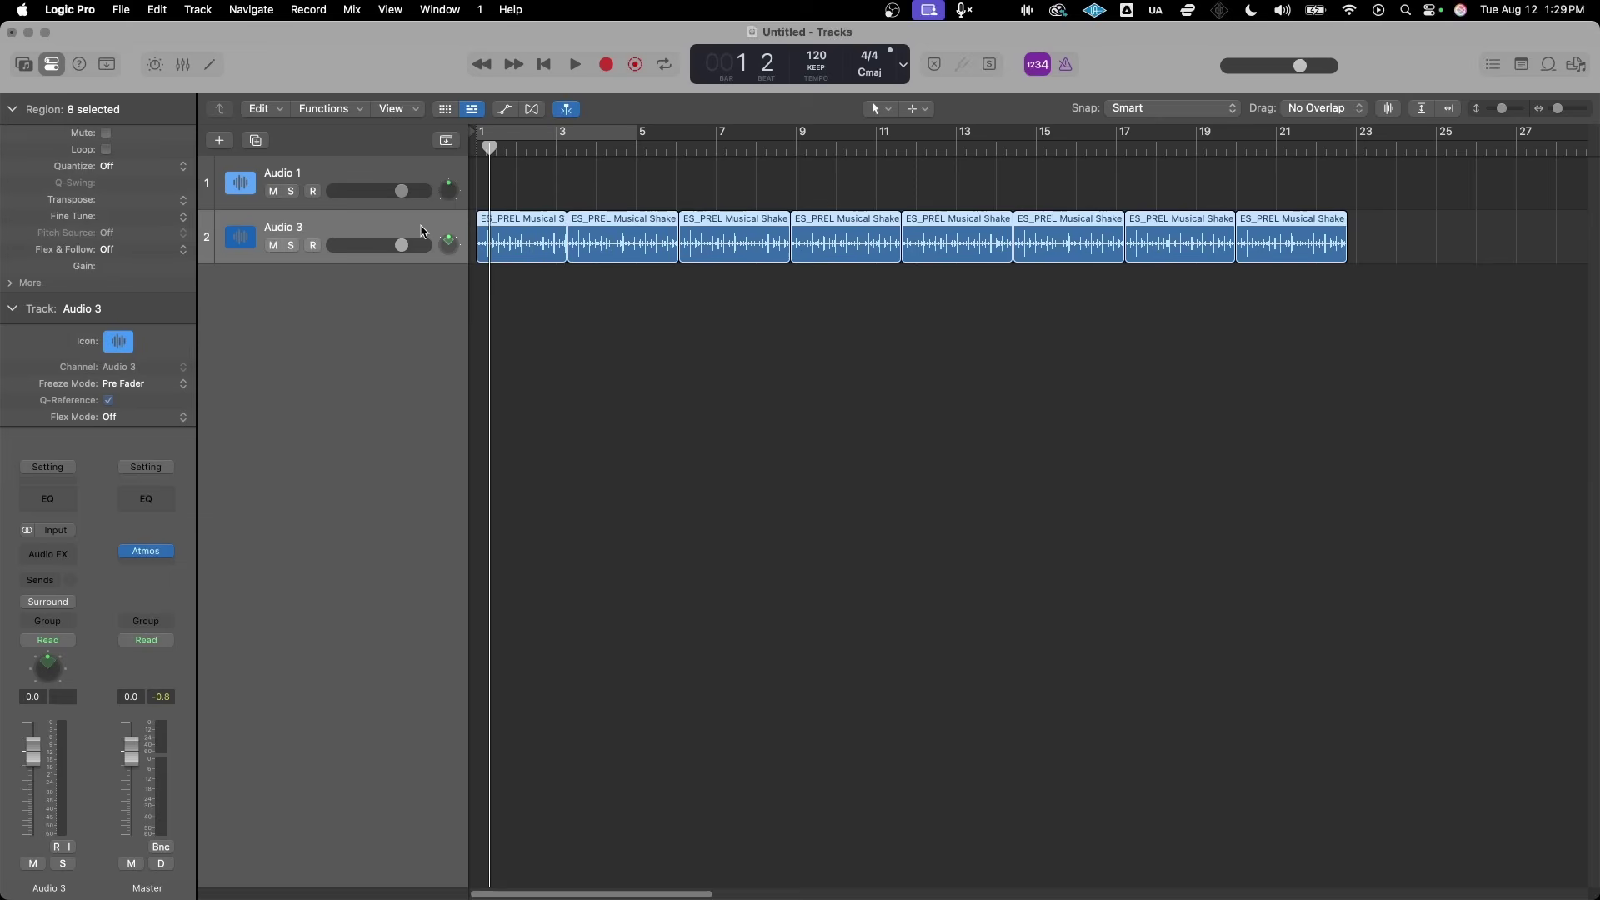
click(65, 601)
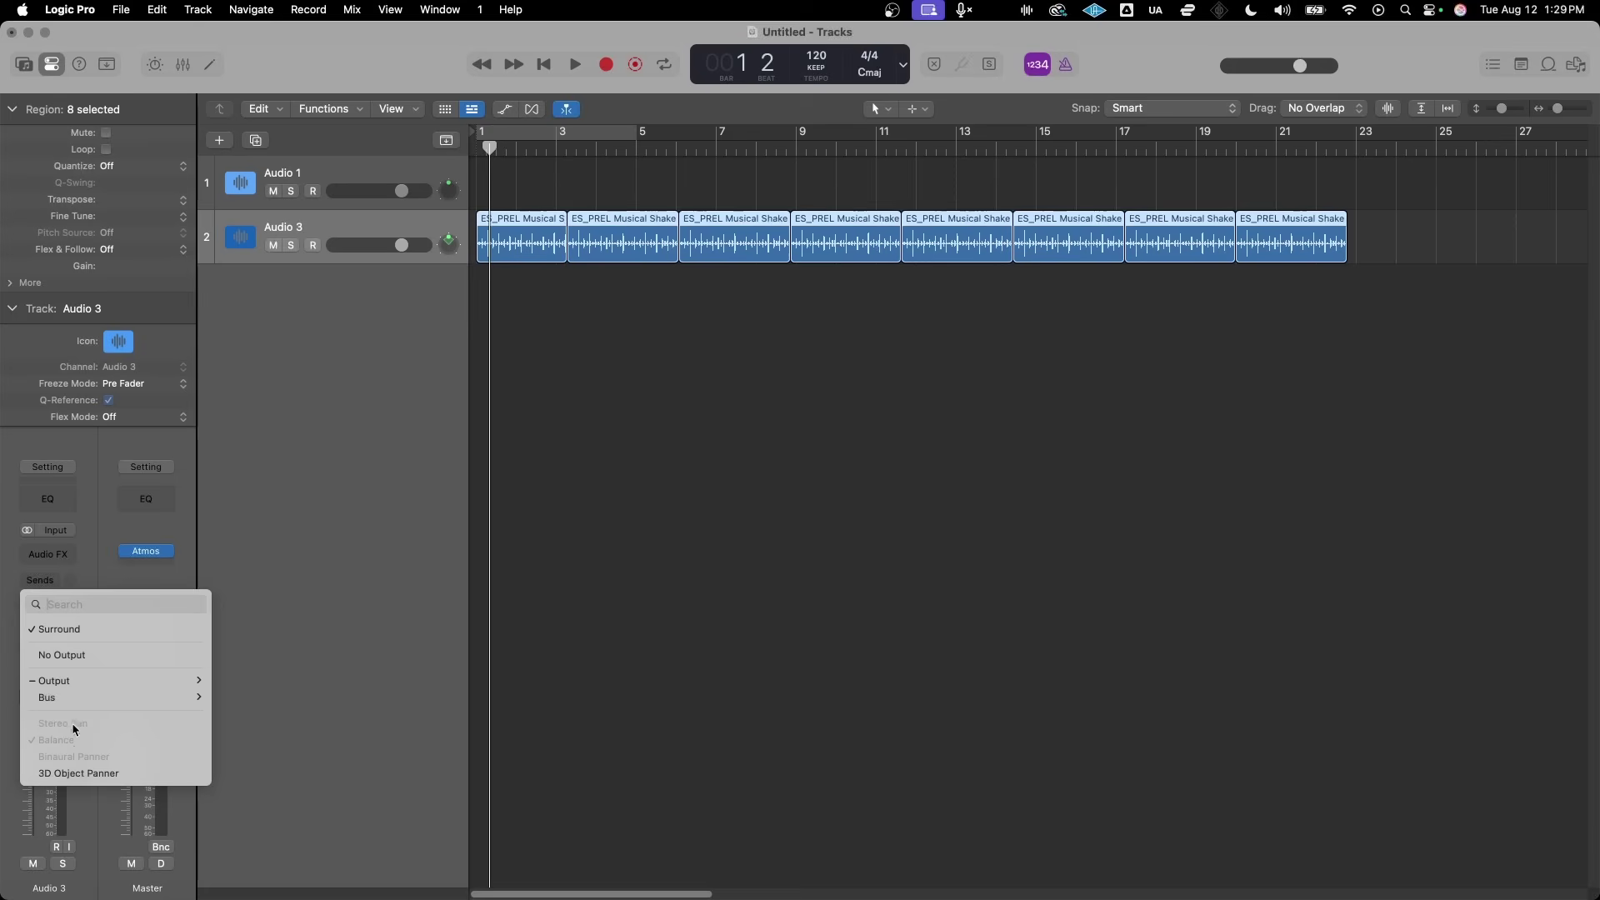
click(69, 773)
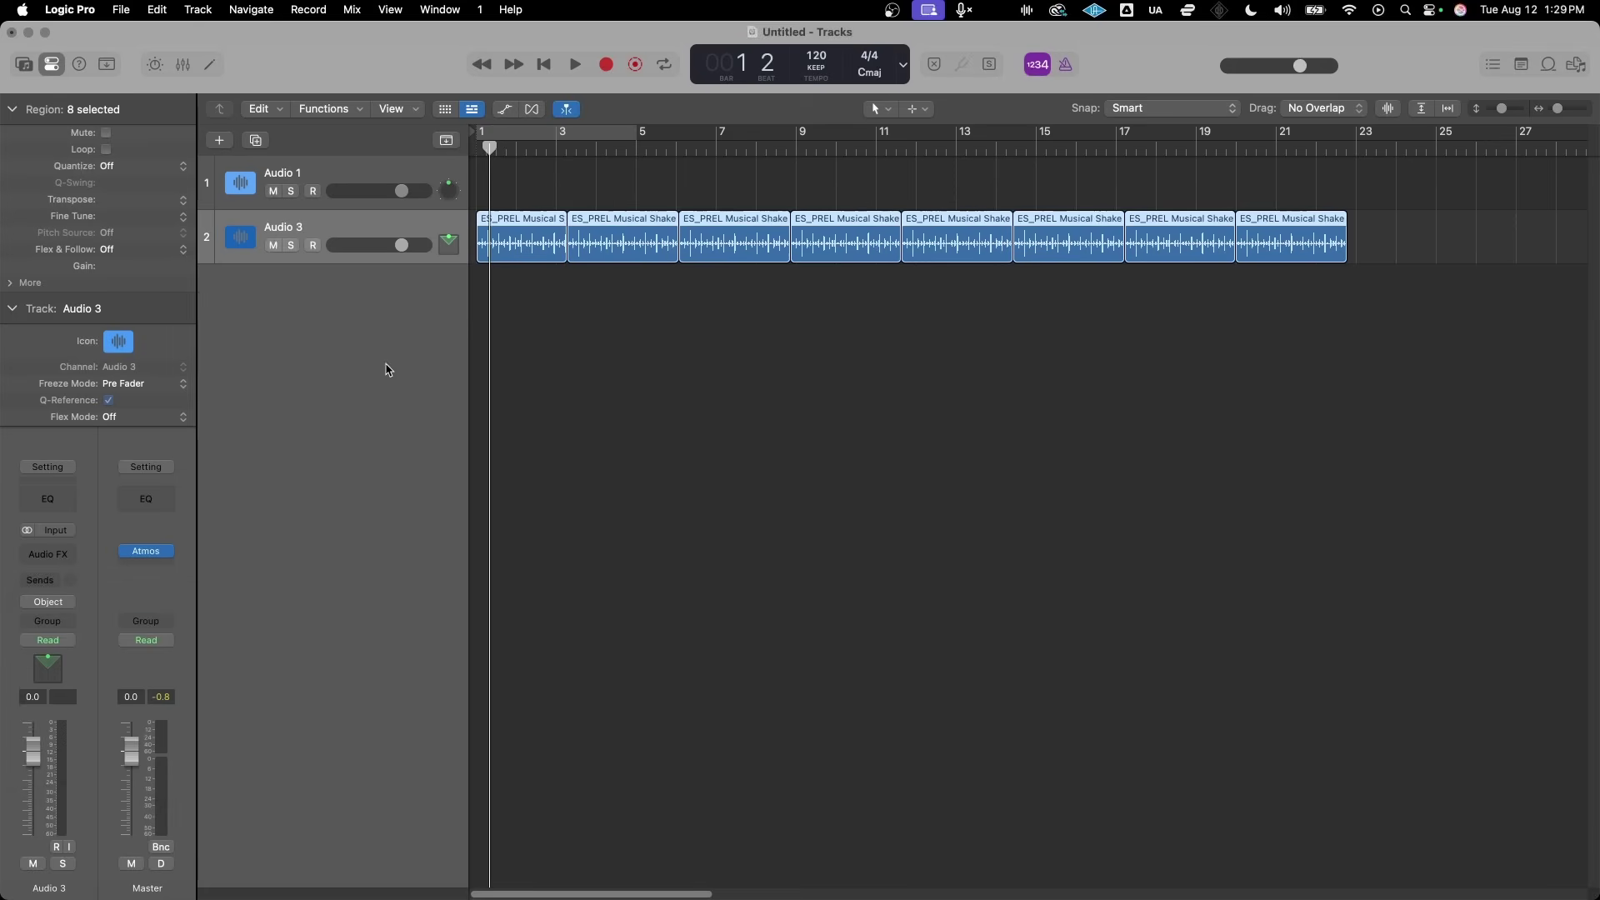
double_click(451, 243)
Move the object panner aside, open the Master's Dolby Atmos room view and place the object front-right.
drag(557, 240, 292, 154)
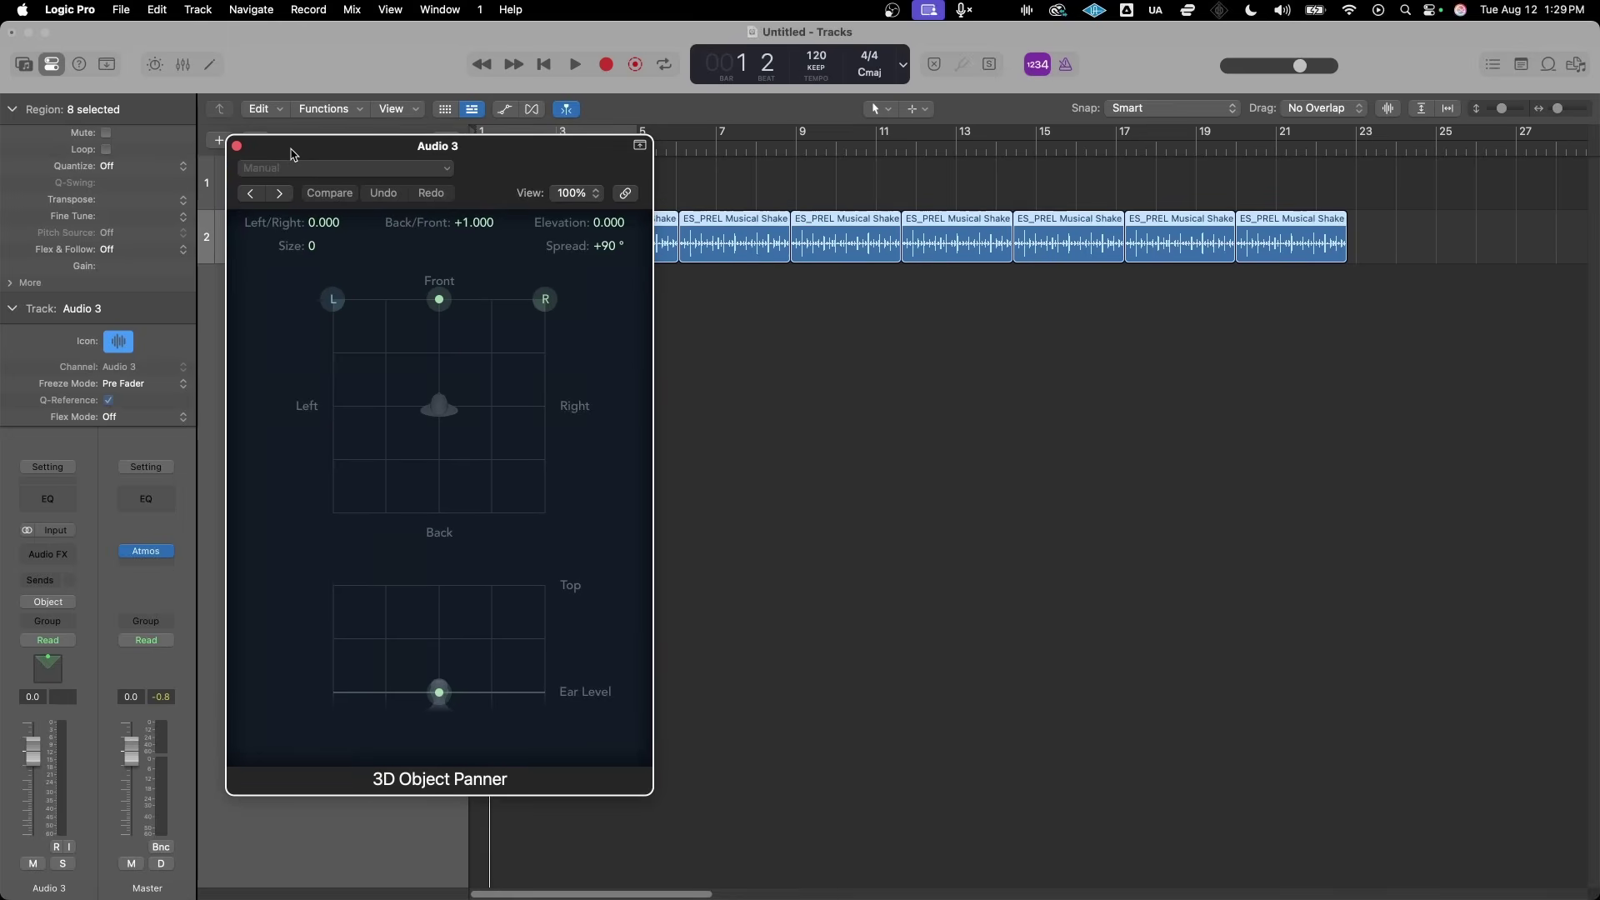
click(145, 551)
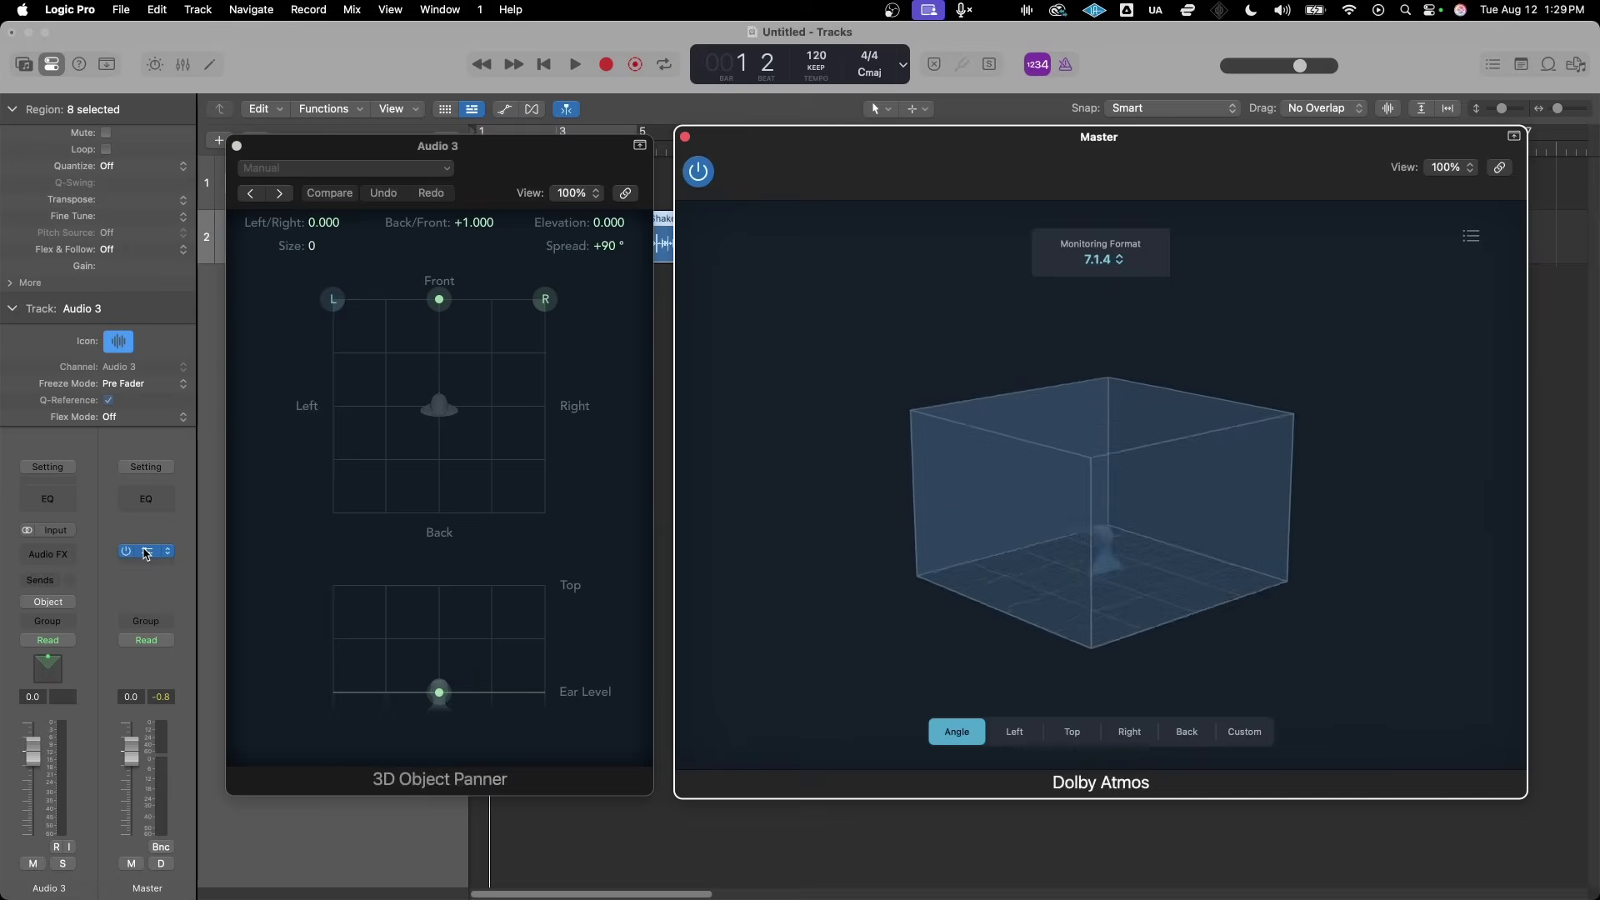
mouse_move(450, 313)
mouse_down()
mouse_move(510, 350)
mouse_move(497, 422)
mouse_move(405, 335)
mouse_move(468, 327)
mouse_up()
Play the shaker track, pan its object to back-left, and return to TotalMix FX.
key(space)
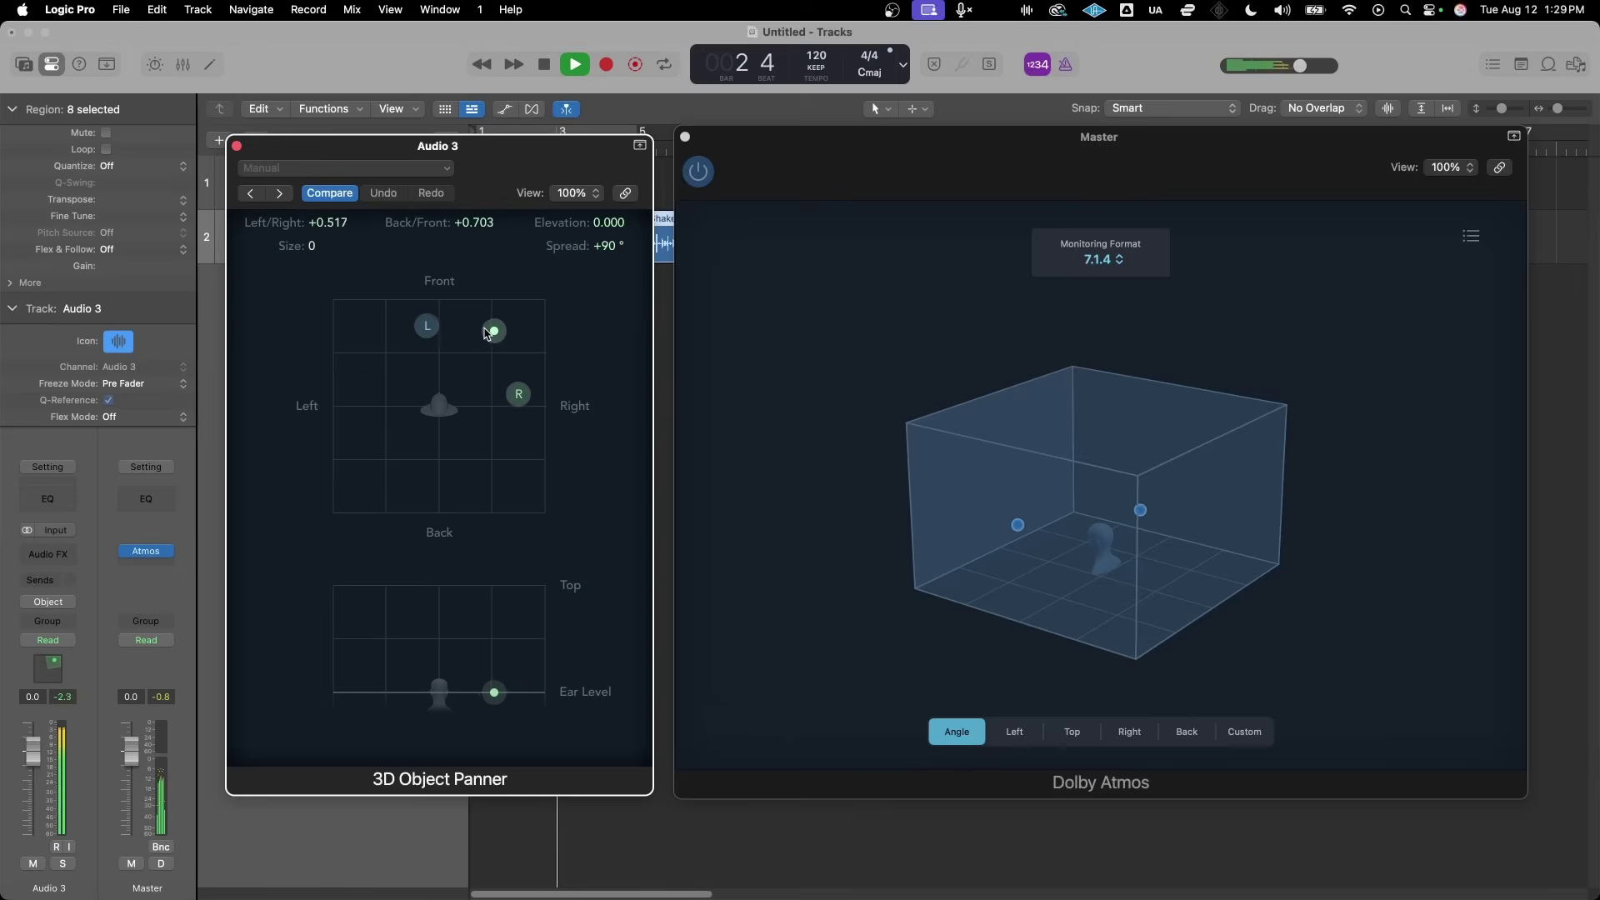
drag(488, 334, 354, 467)
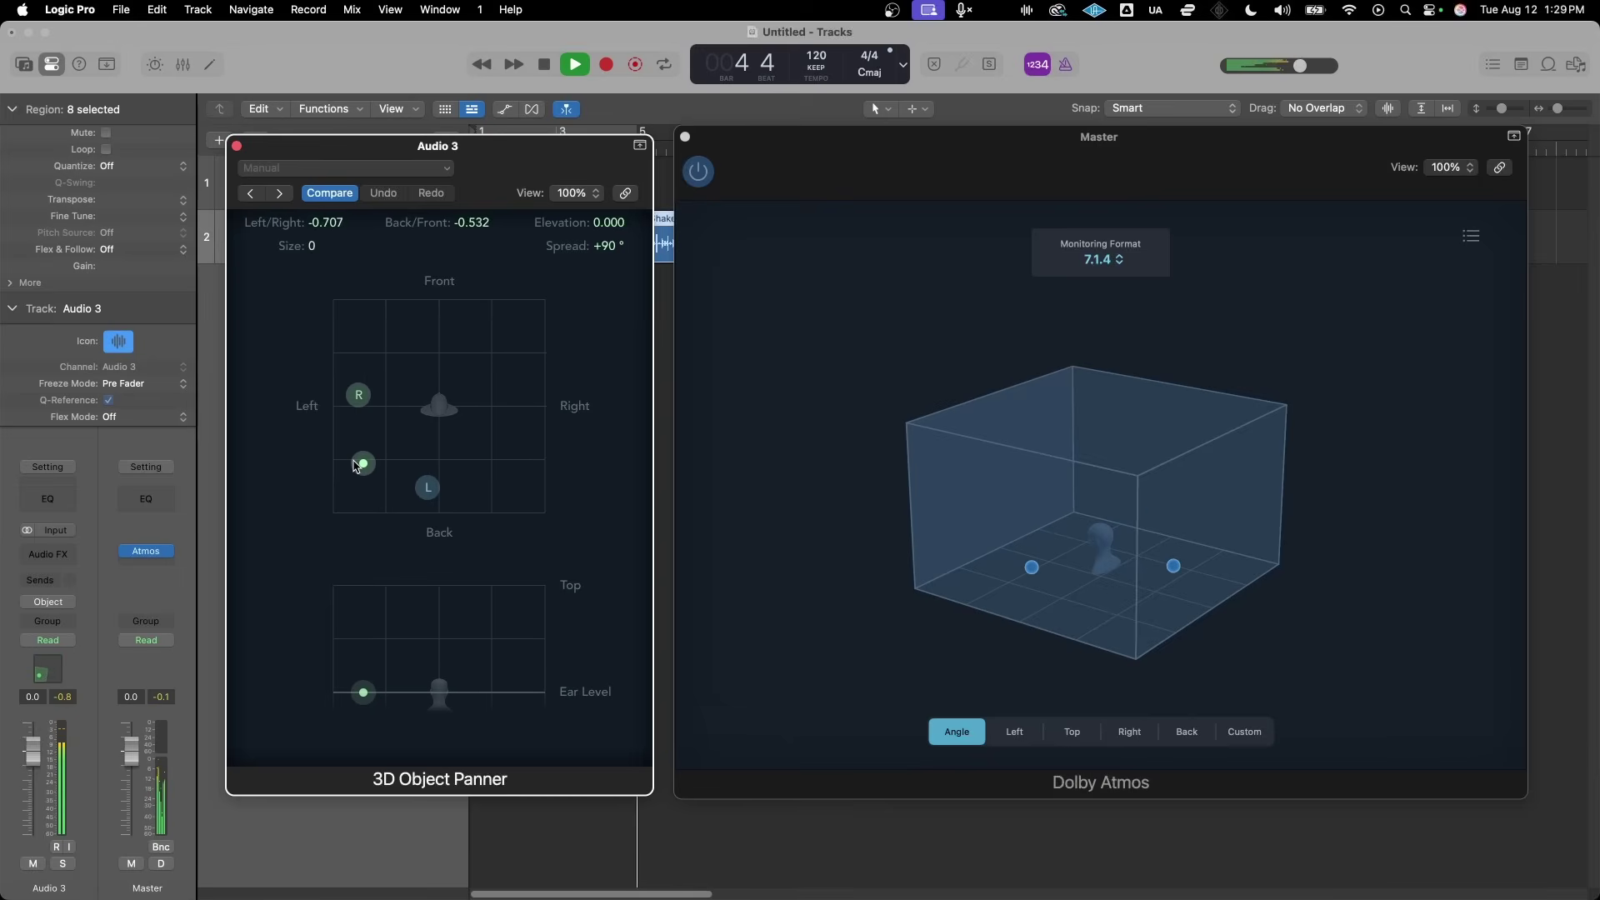
key(ctrl+Left)
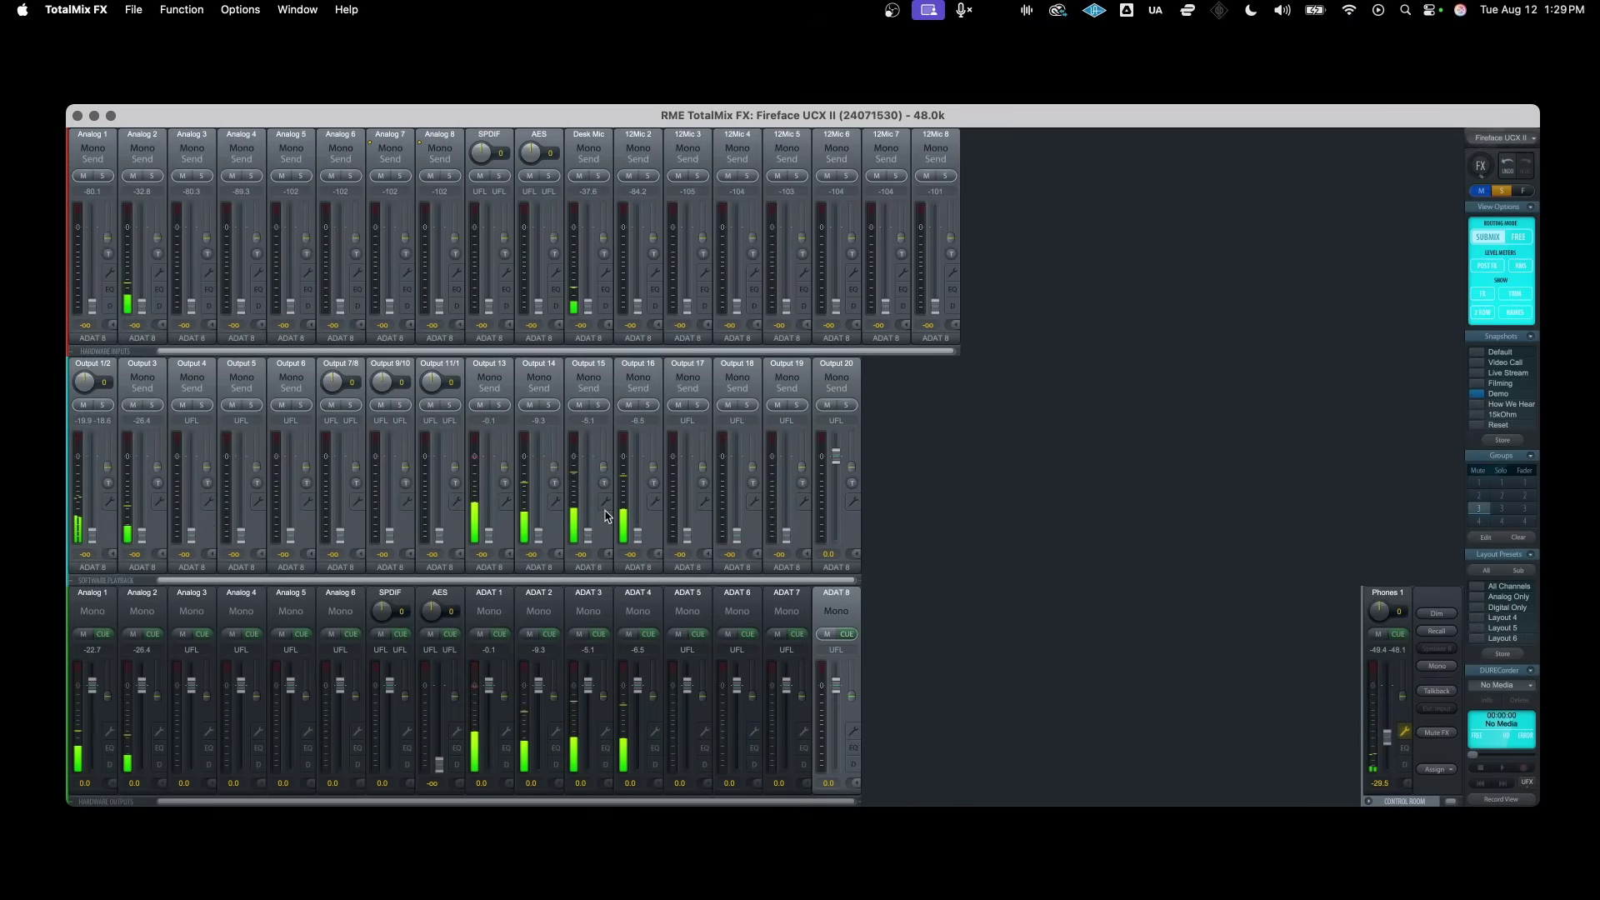
Pan the Audio 3 object front-right, front centre, then rear centre, checking TotalMix outputs after each move.
key(ctrl+Right)
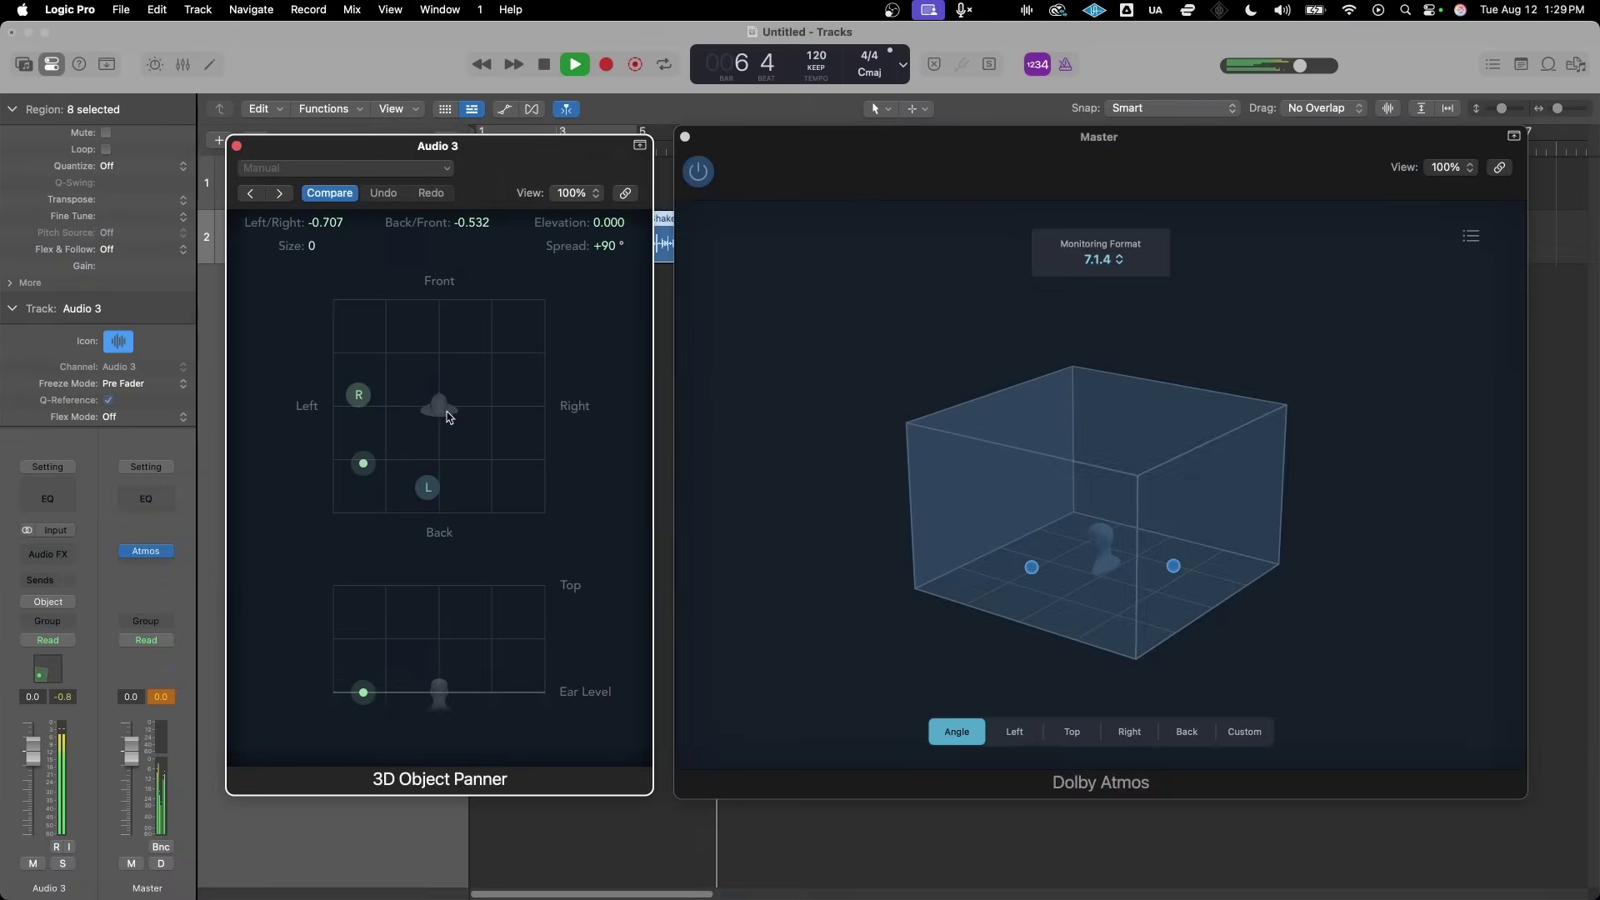
drag(363, 464, 516, 336)
key(ctrl+Left)
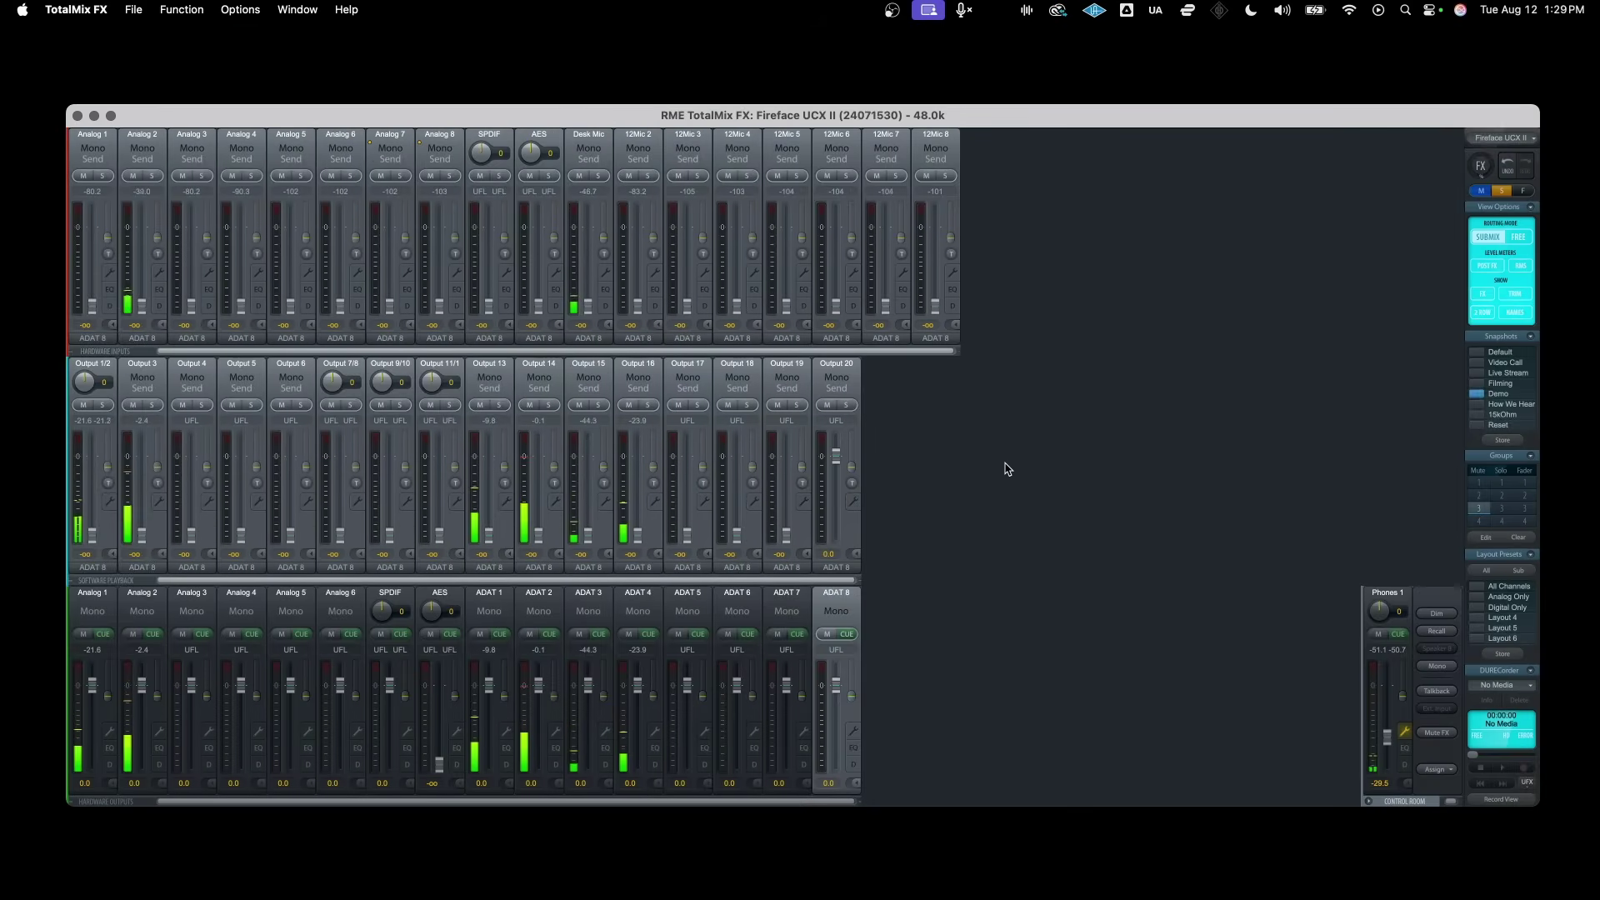
key(ctrl+Right)
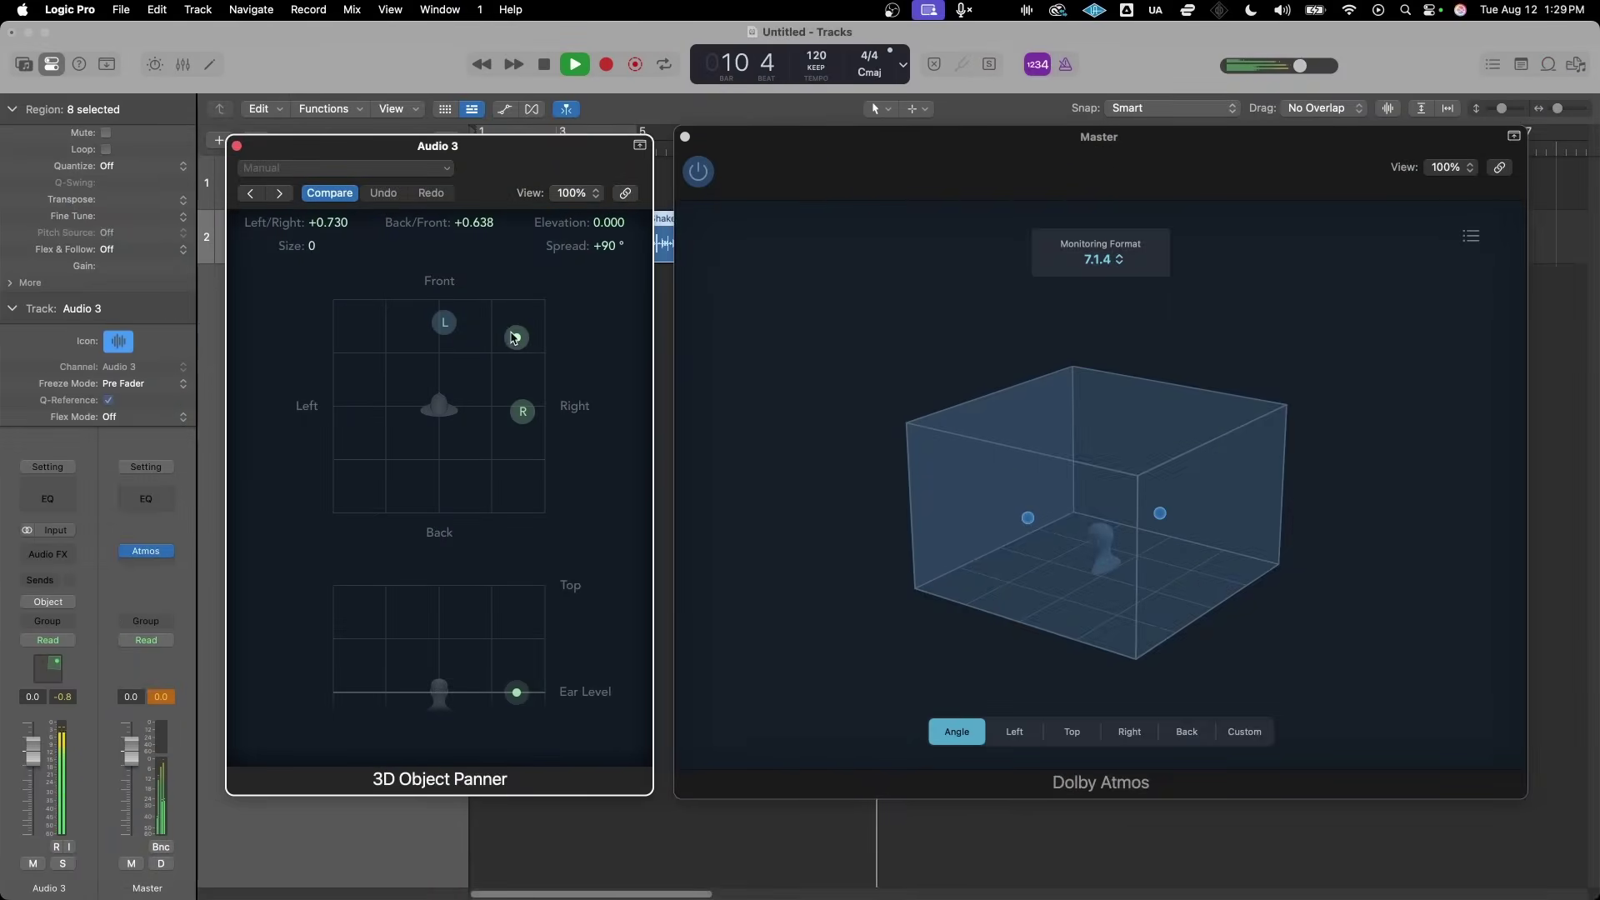
drag(513, 336, 435, 284)
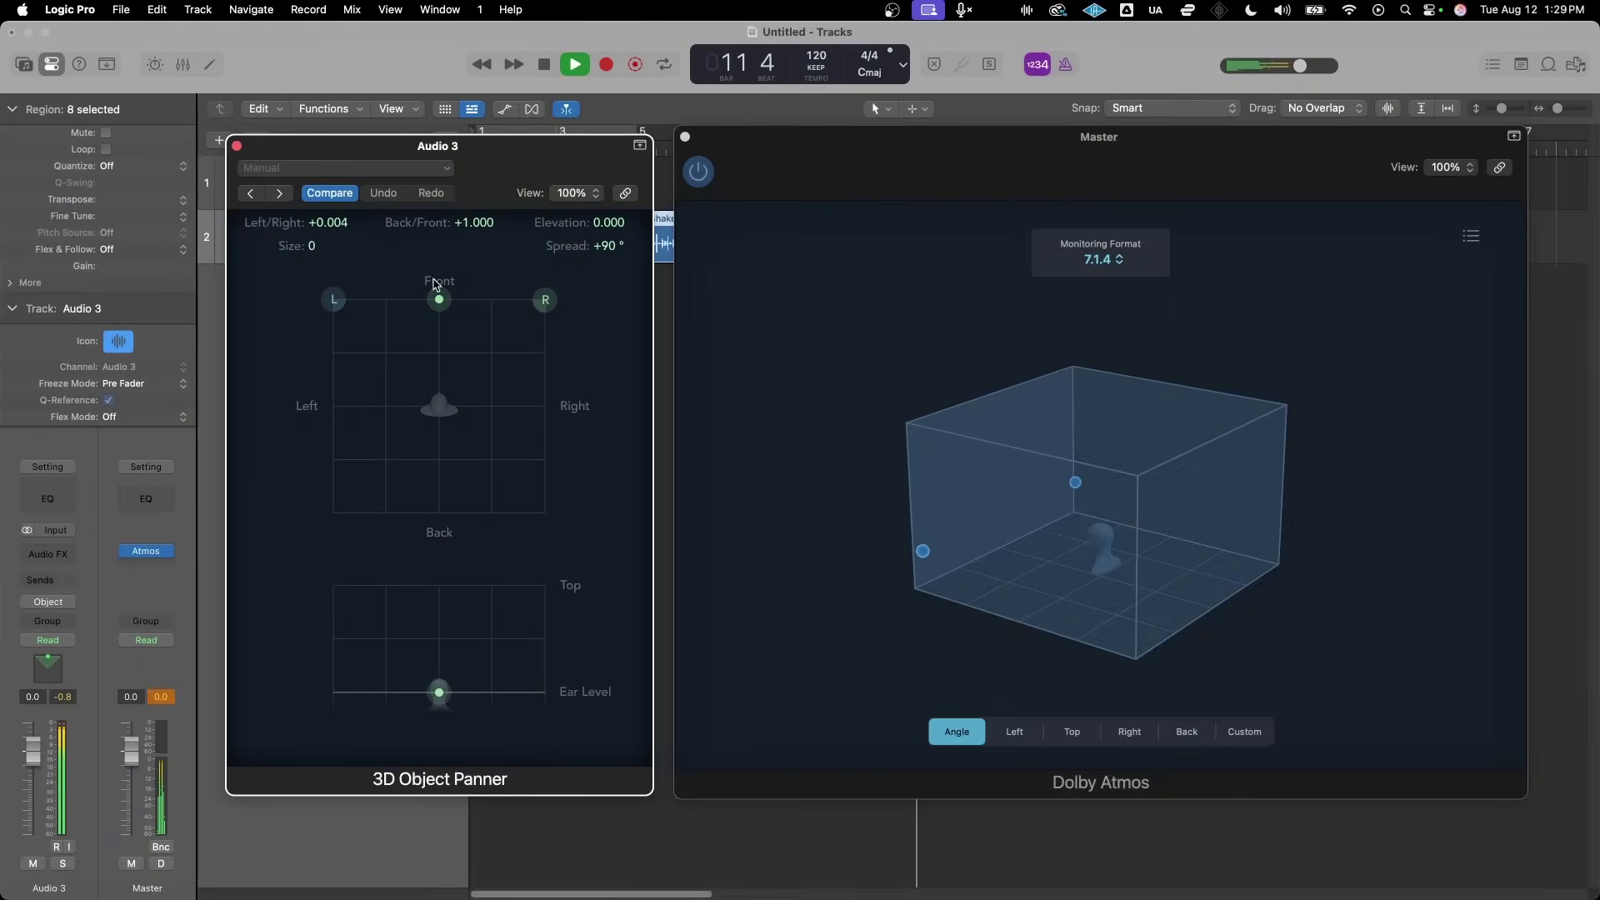
key(ctrl+Left)
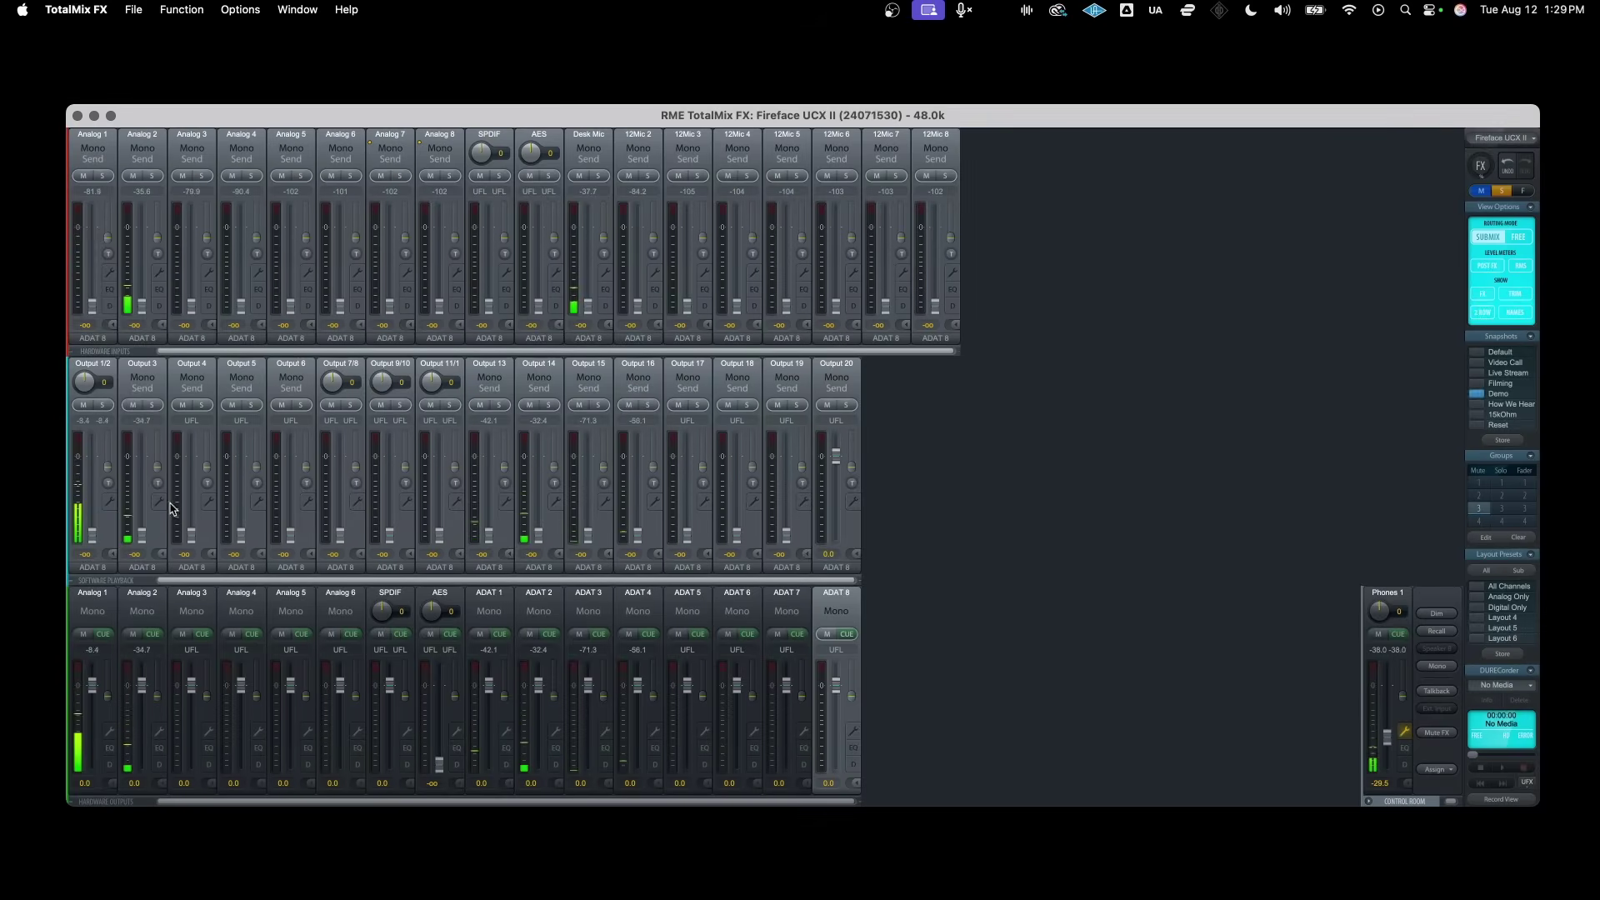
key(ctrl+Right)
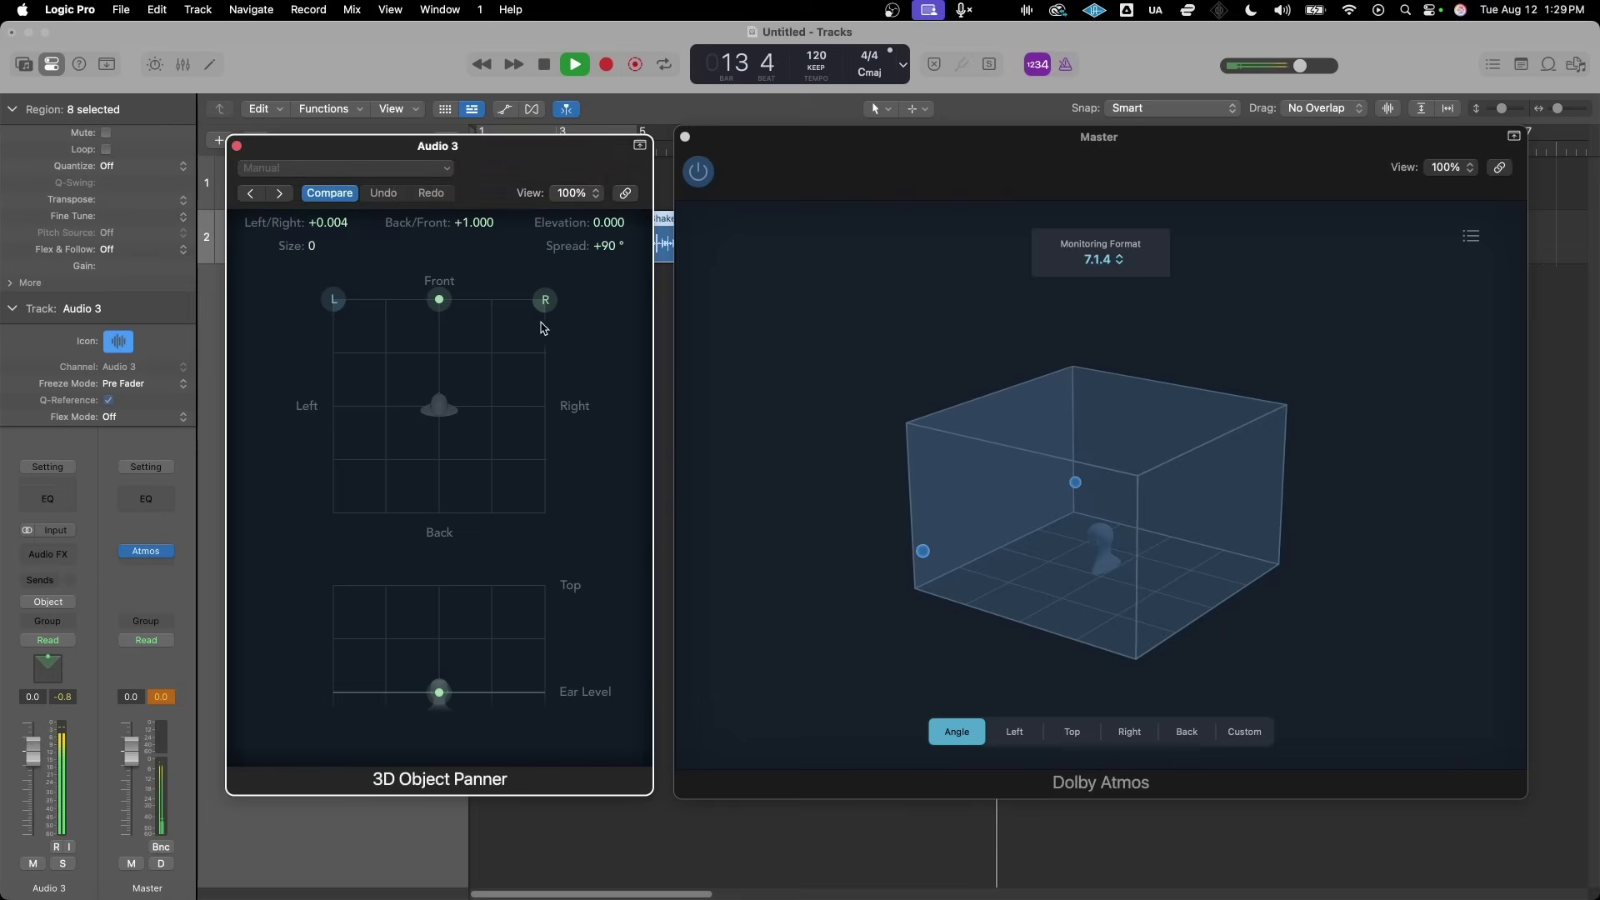
drag(439, 297, 443, 582)
key(ctrl+Left)
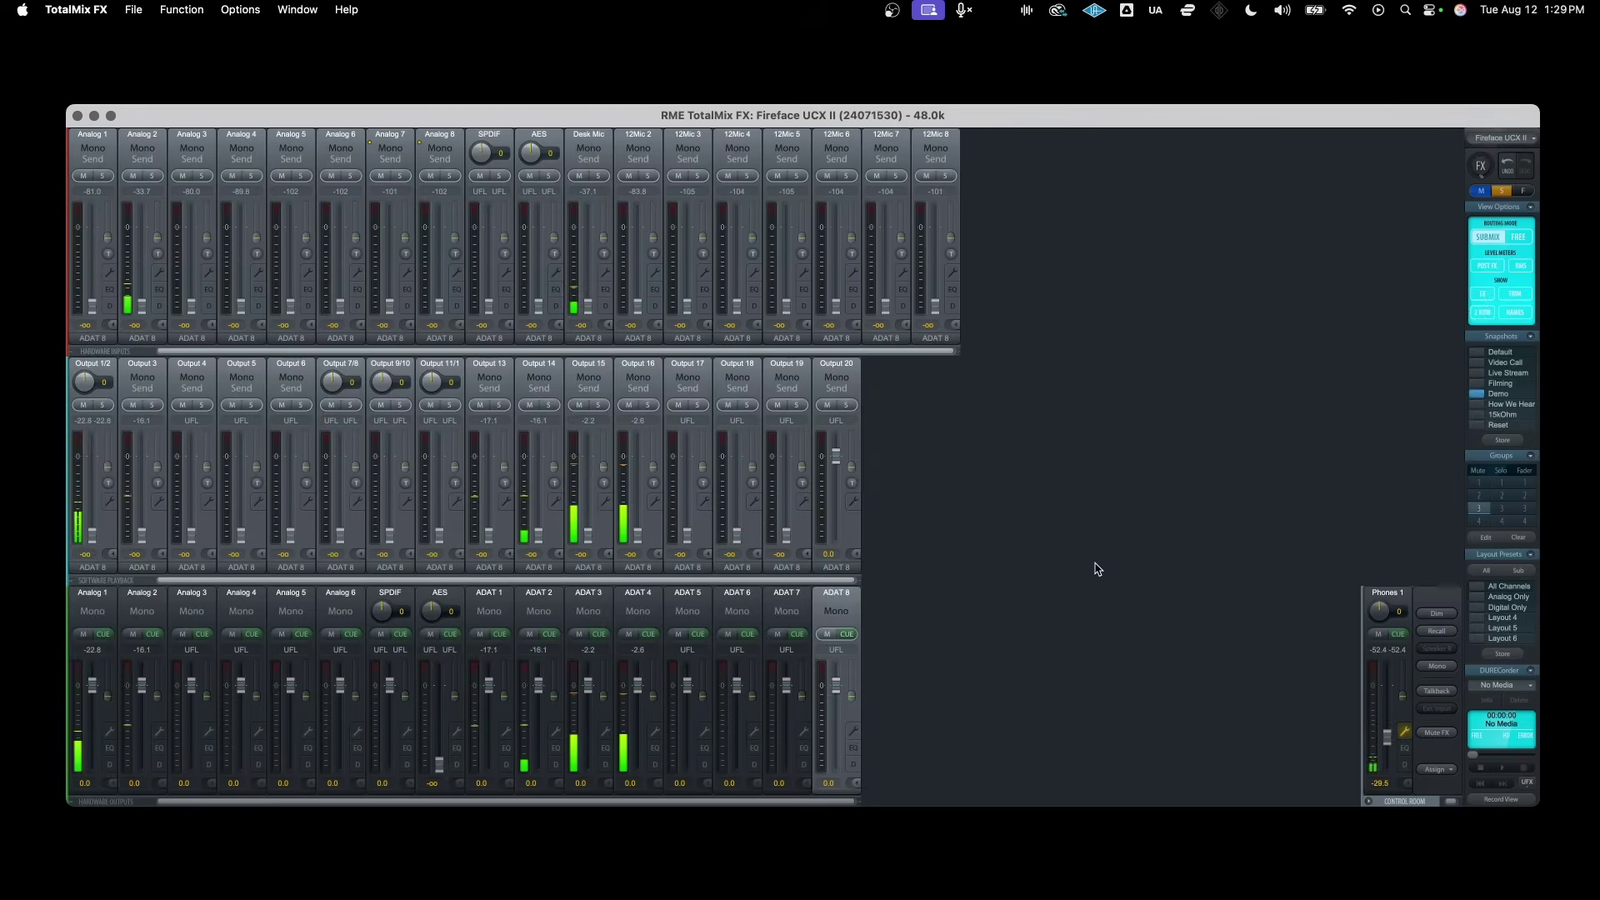
key(ctrl+Right)
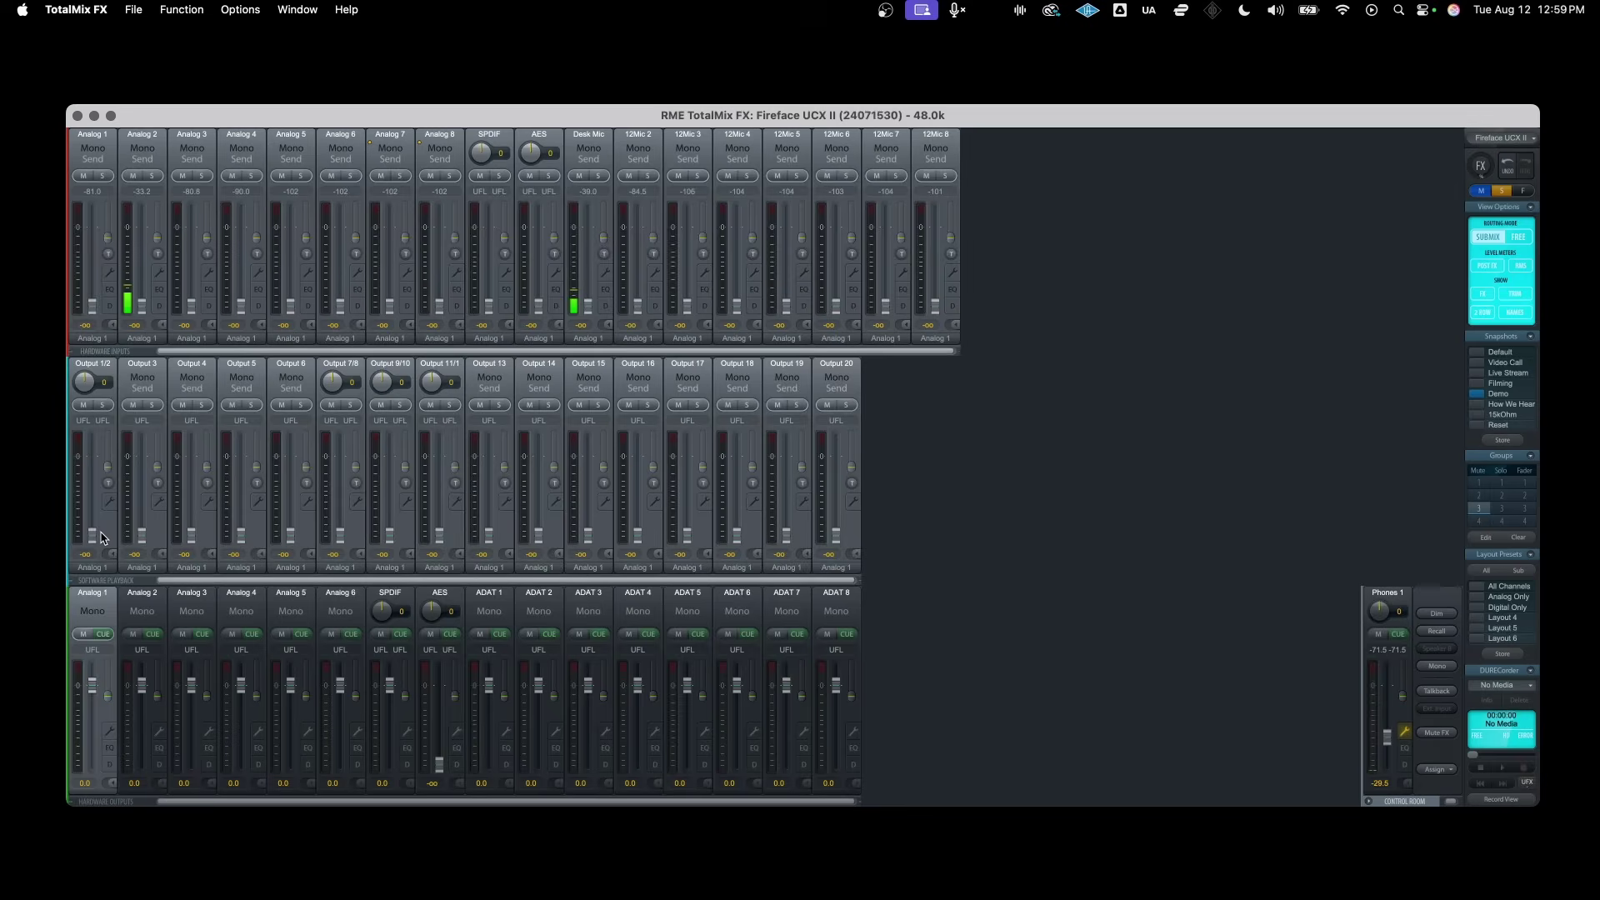
On the Analog 2 output, set the Output 3 playback level to 0 dB, then select Analog 3.
click(146, 602)
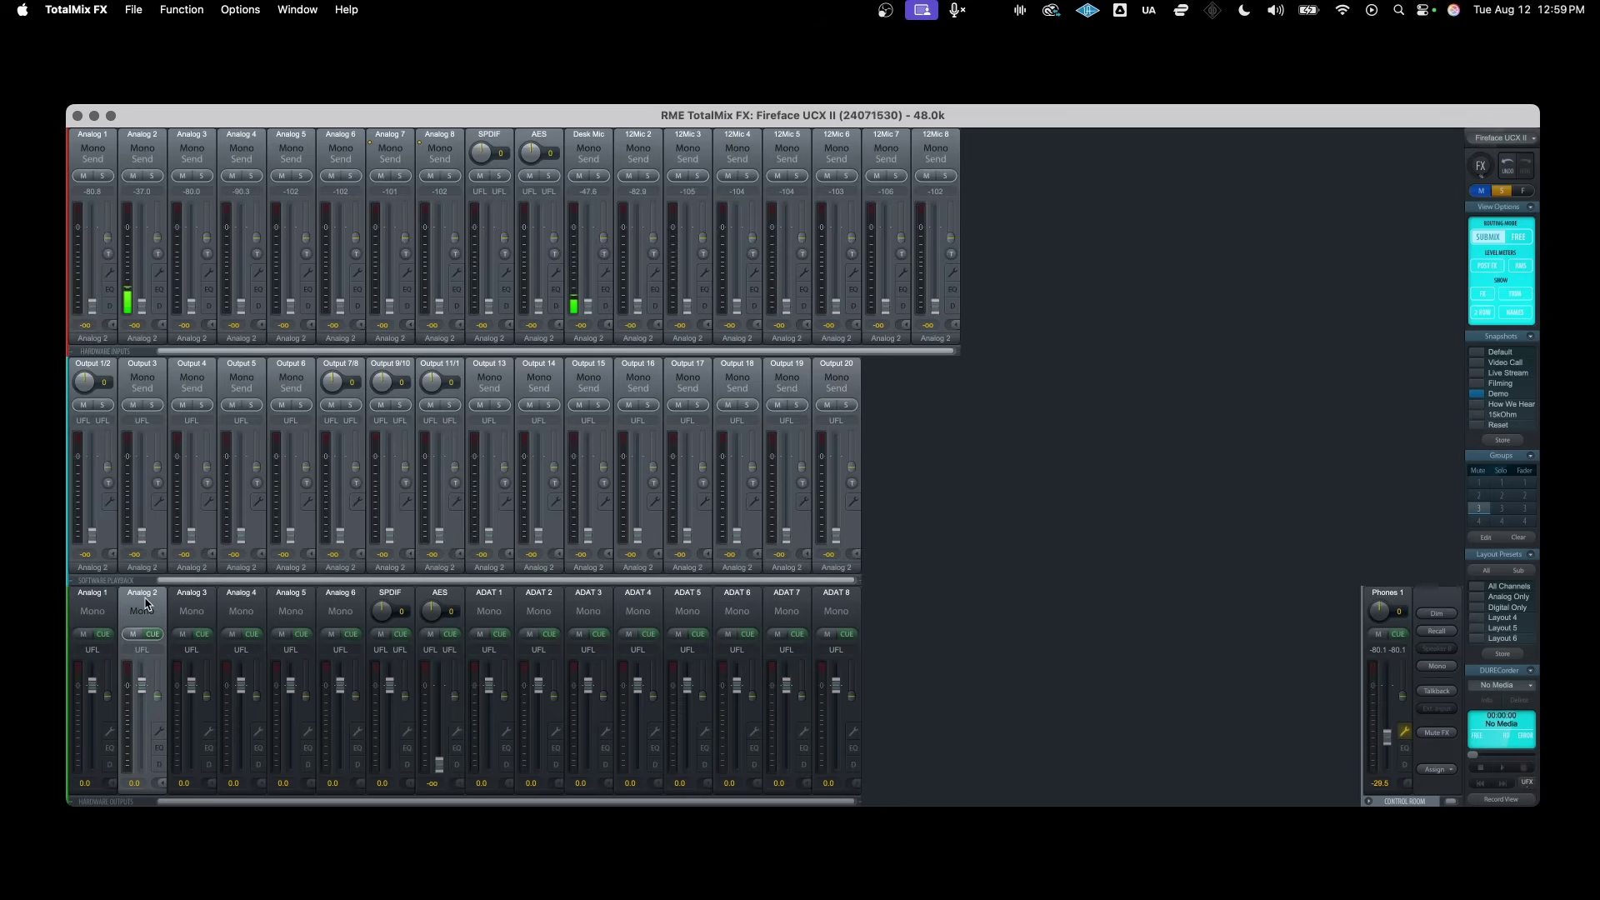
super+click(142, 538)
click(191, 593)
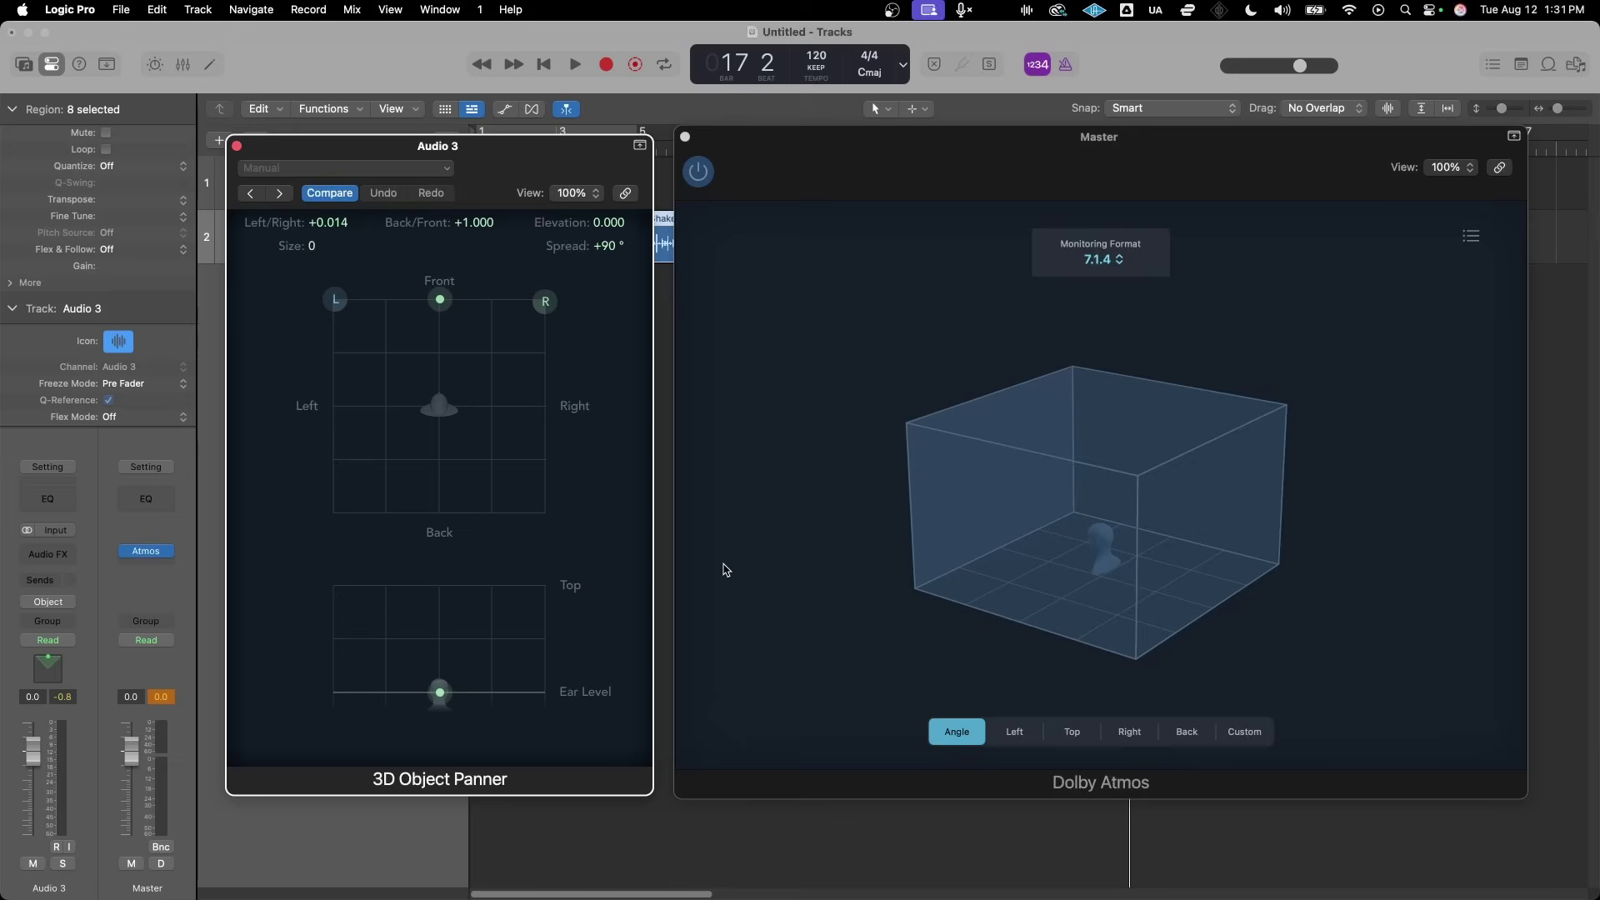
Set the Dolby Atmos monitoring format to the binaural Dolby Renderer and start playback.
click(723, 570)
click(1104, 260)
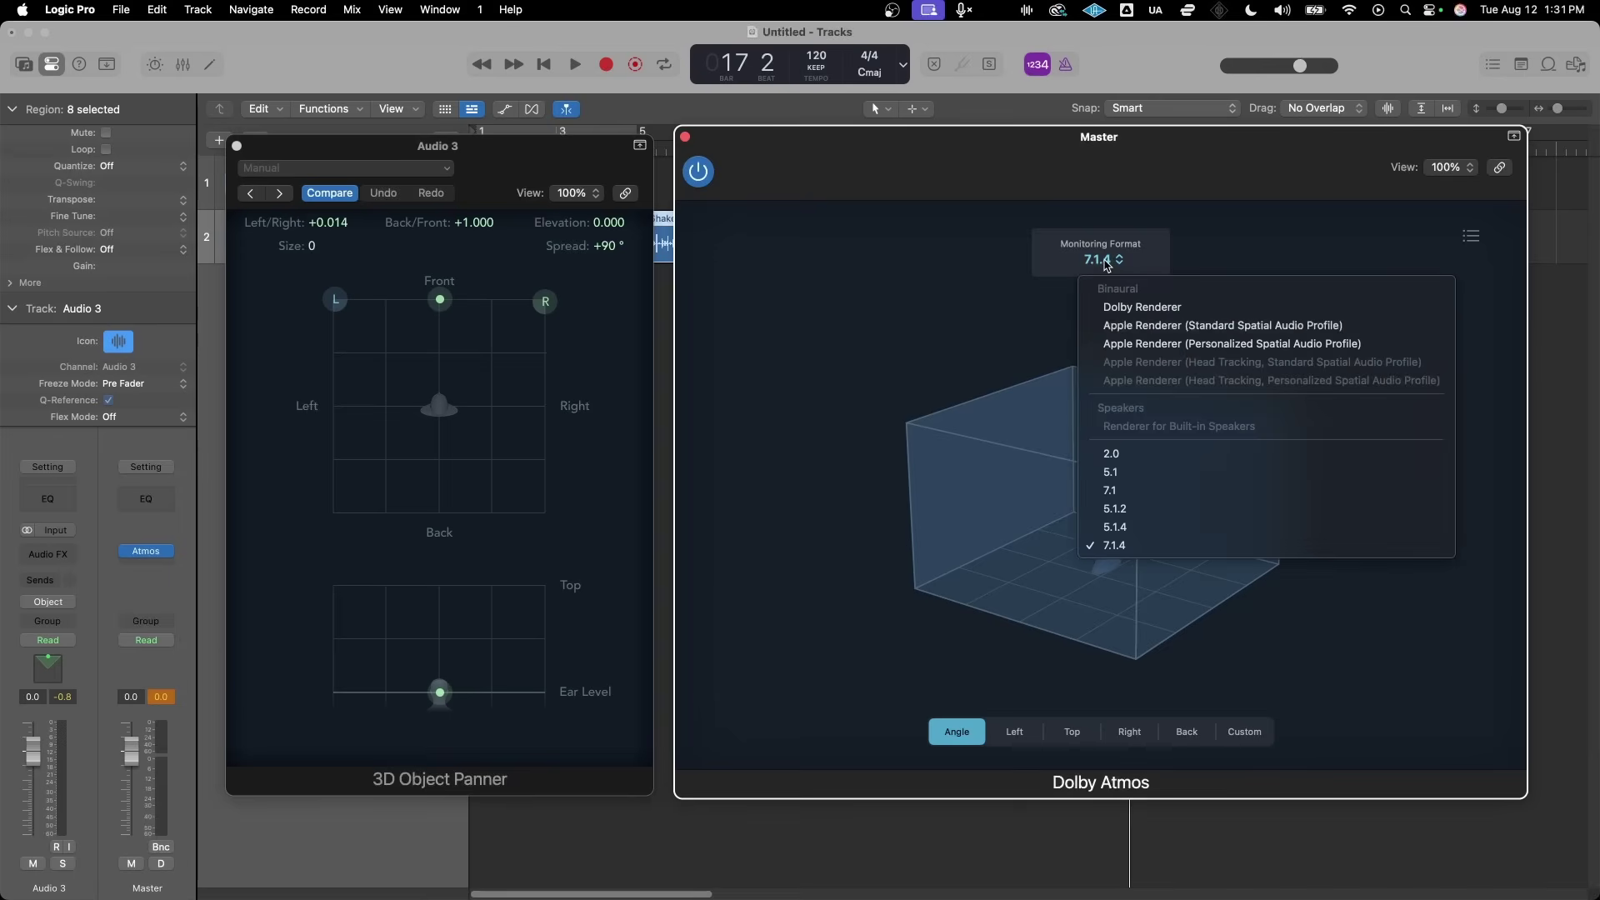
click(1133, 308)
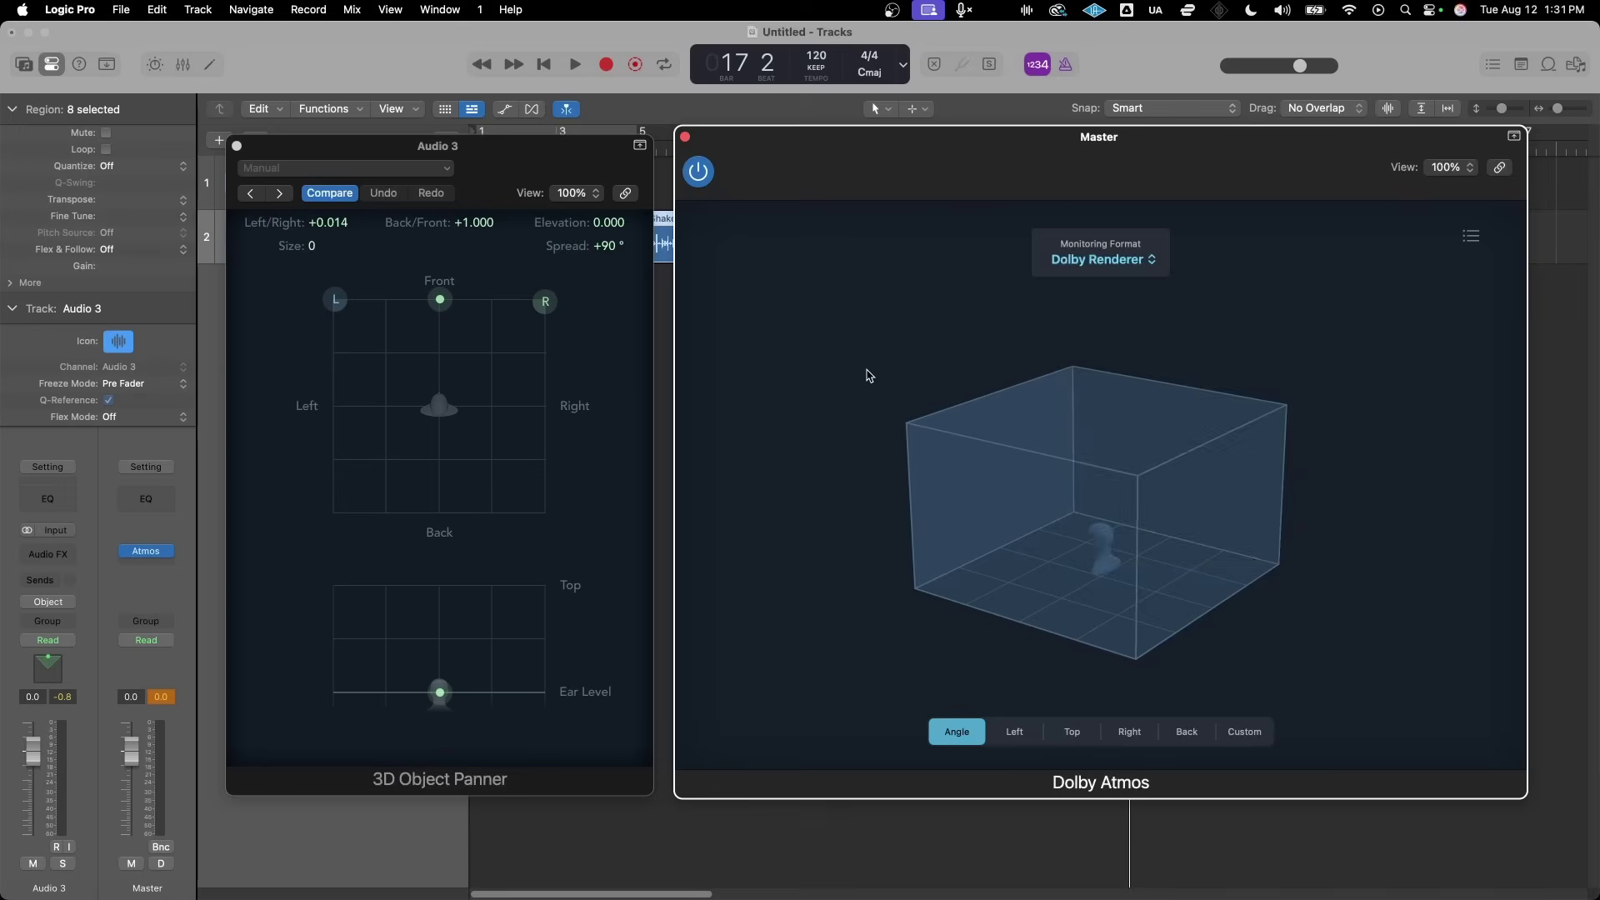
key(space)
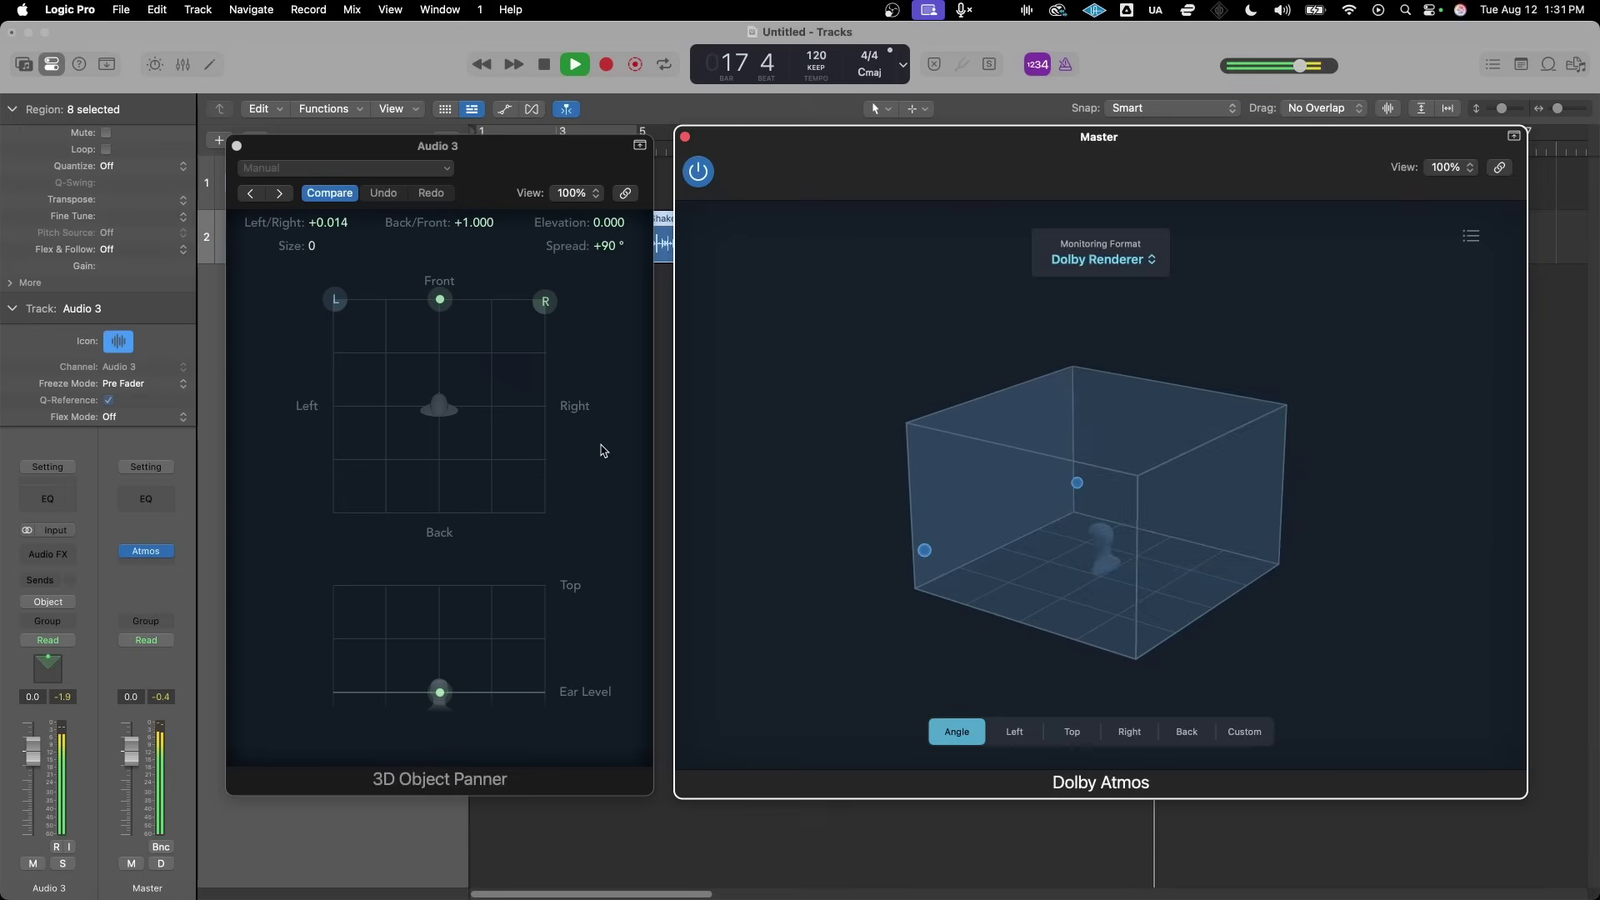
Check the routing feeding the Phones 1 output in TotalMix FX, then return to Logic Pro.
key(super+Tab)
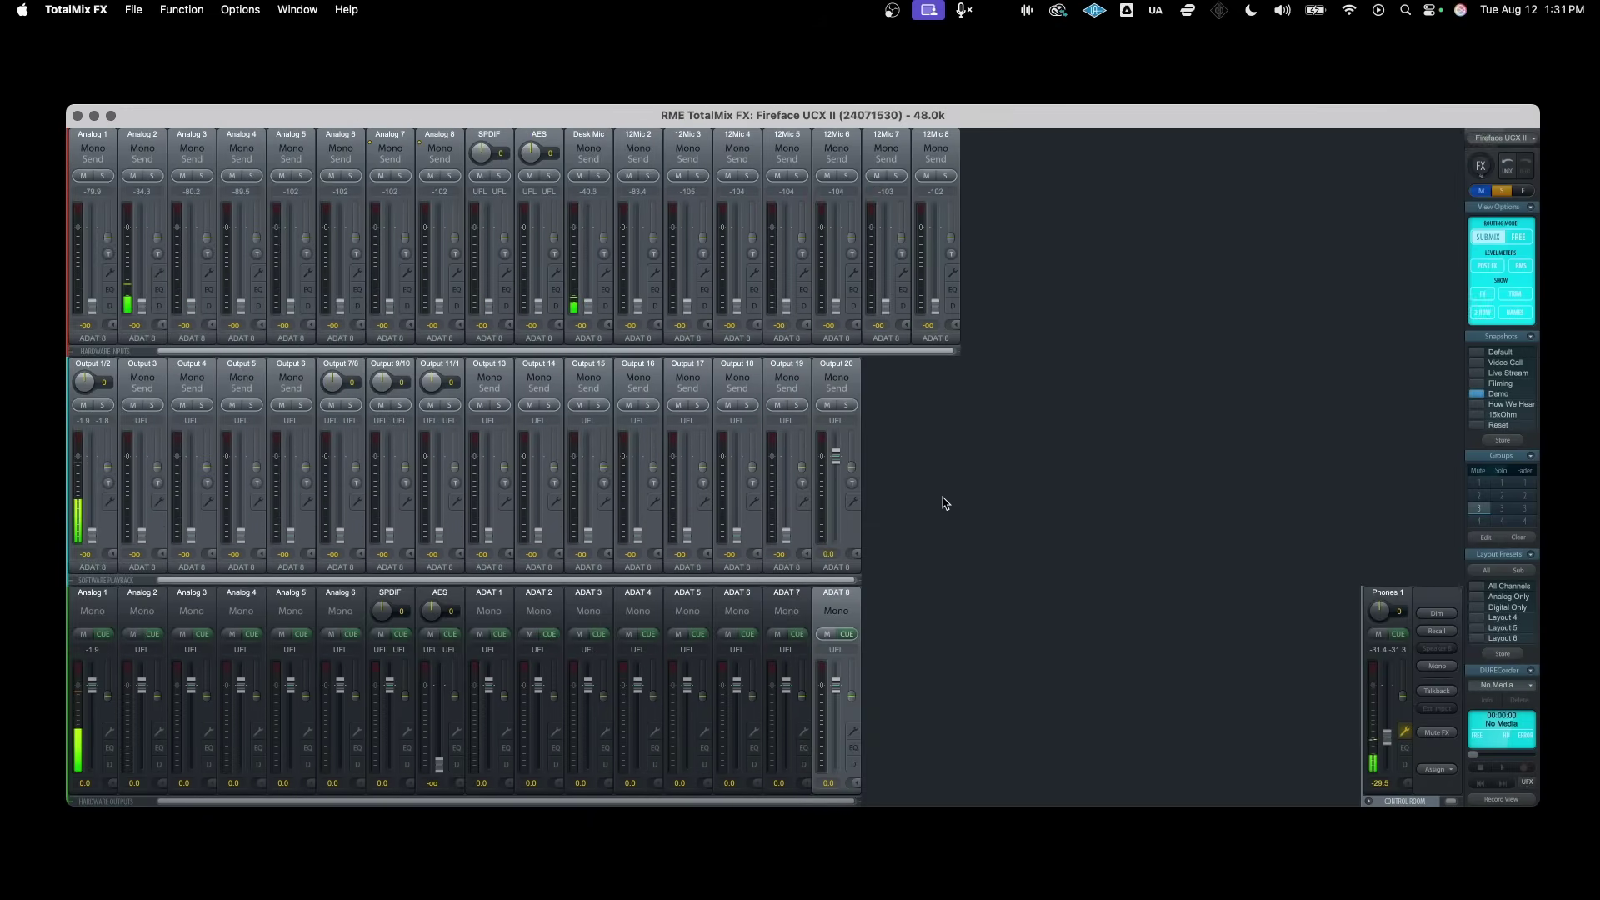
click(1379, 600)
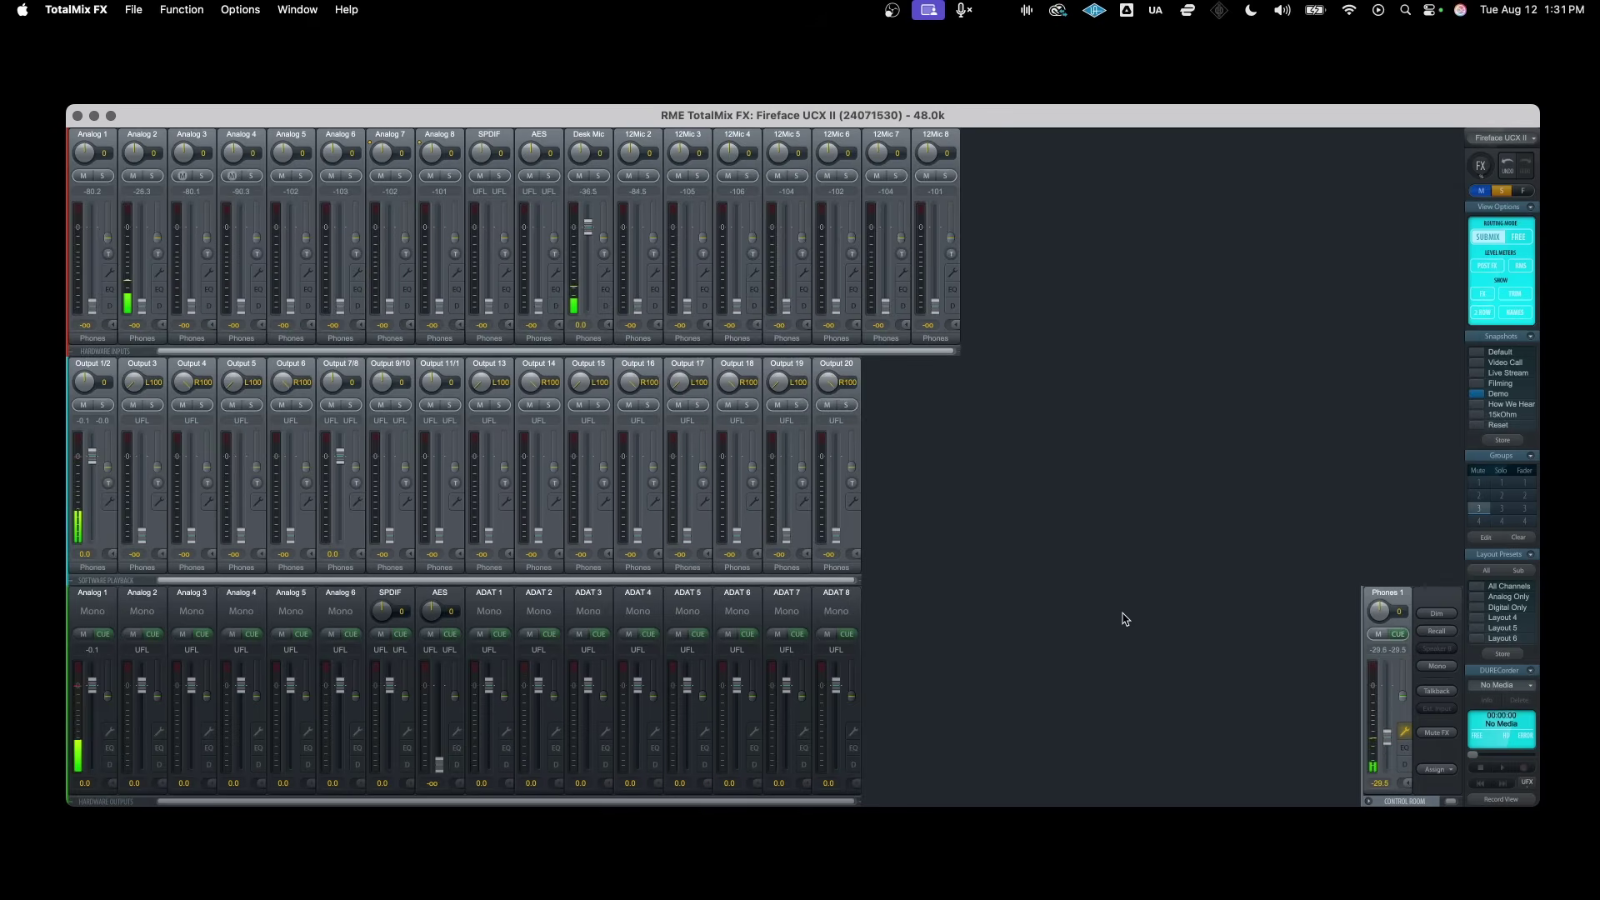
key(super+Tab)
Move the object toward left-centre in the 3D Object Panner, stop, and replay from the start.
click(440, 301)
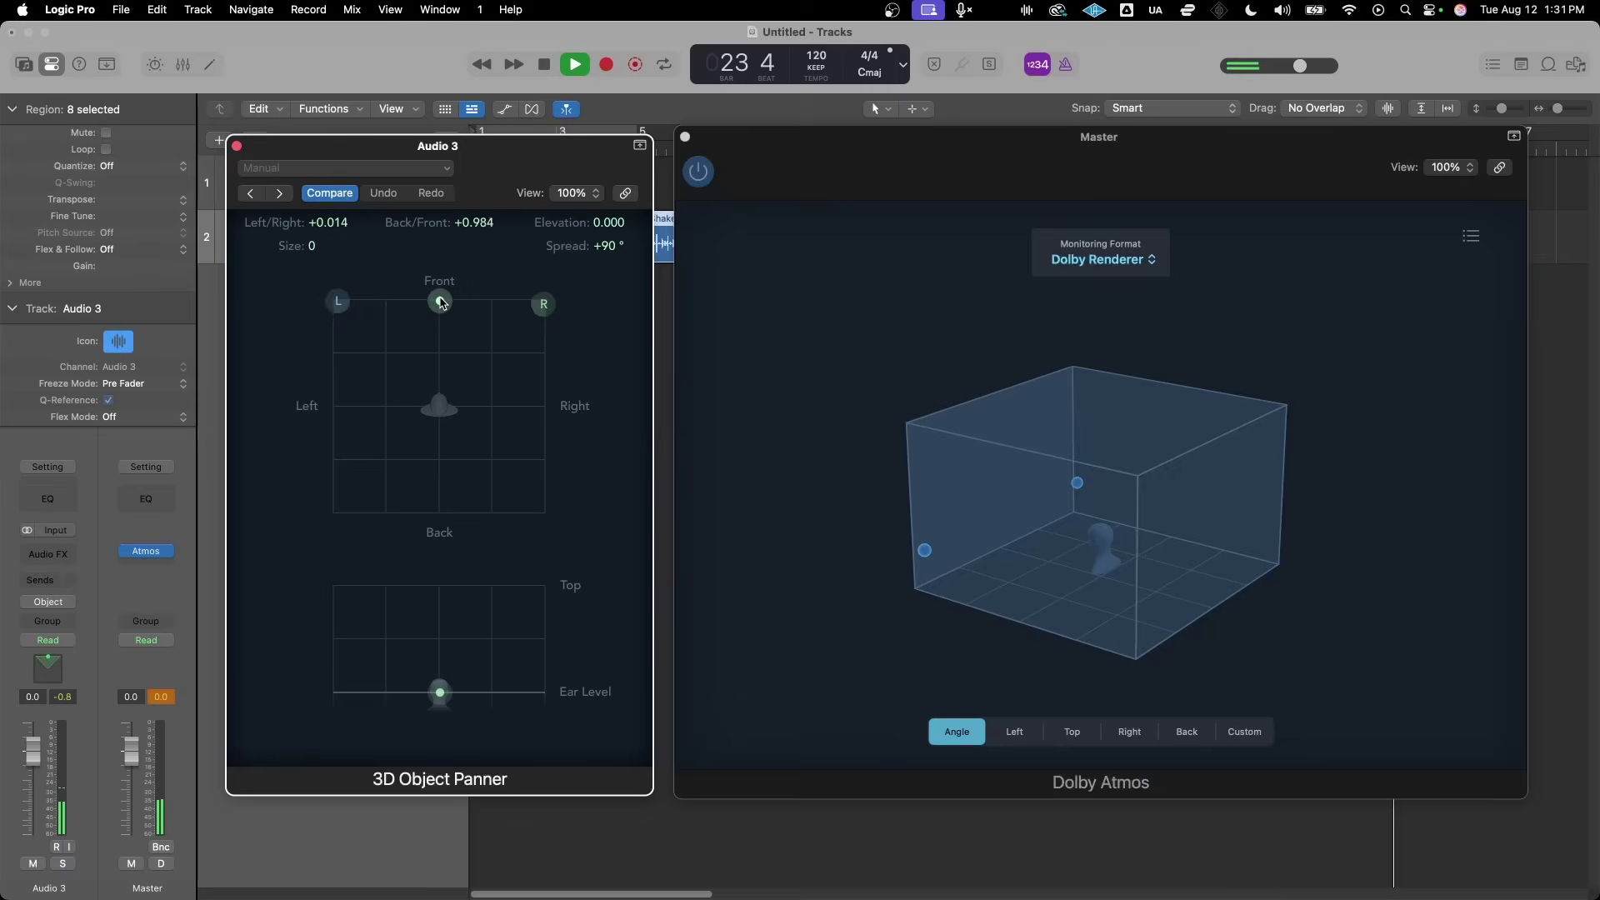
mouse_move(442, 302)
mouse_down()
mouse_move(427, 487)
mouse_move(372, 459)
mouse_move(382, 365)
mouse_move(441, 317)
mouse_up()
key(space)
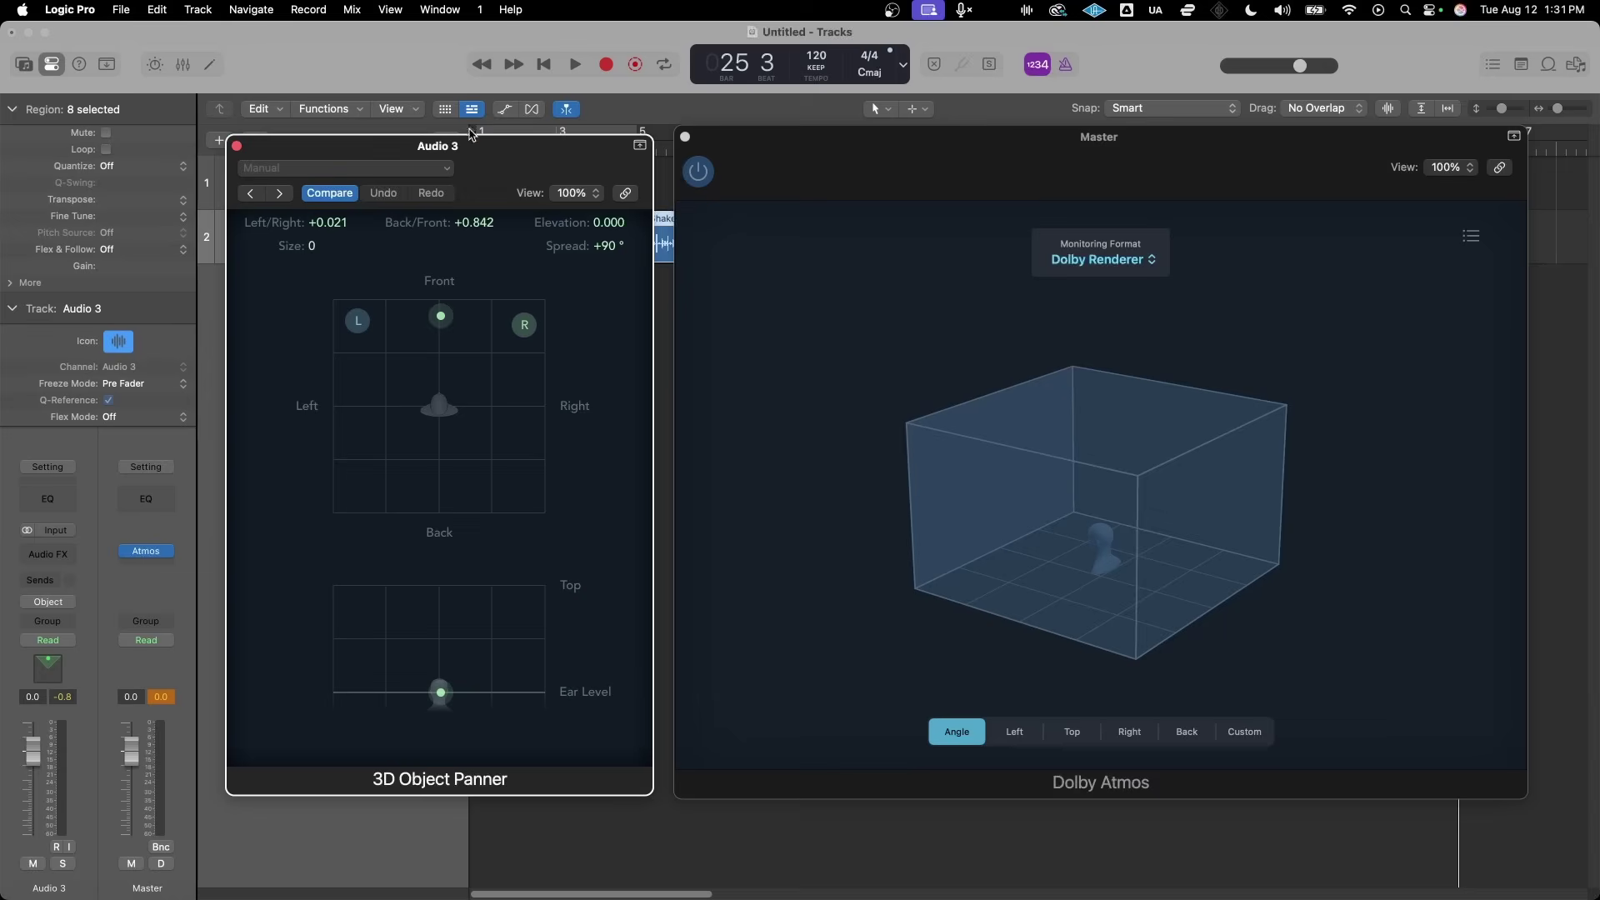
click(543, 64)
click(575, 64)
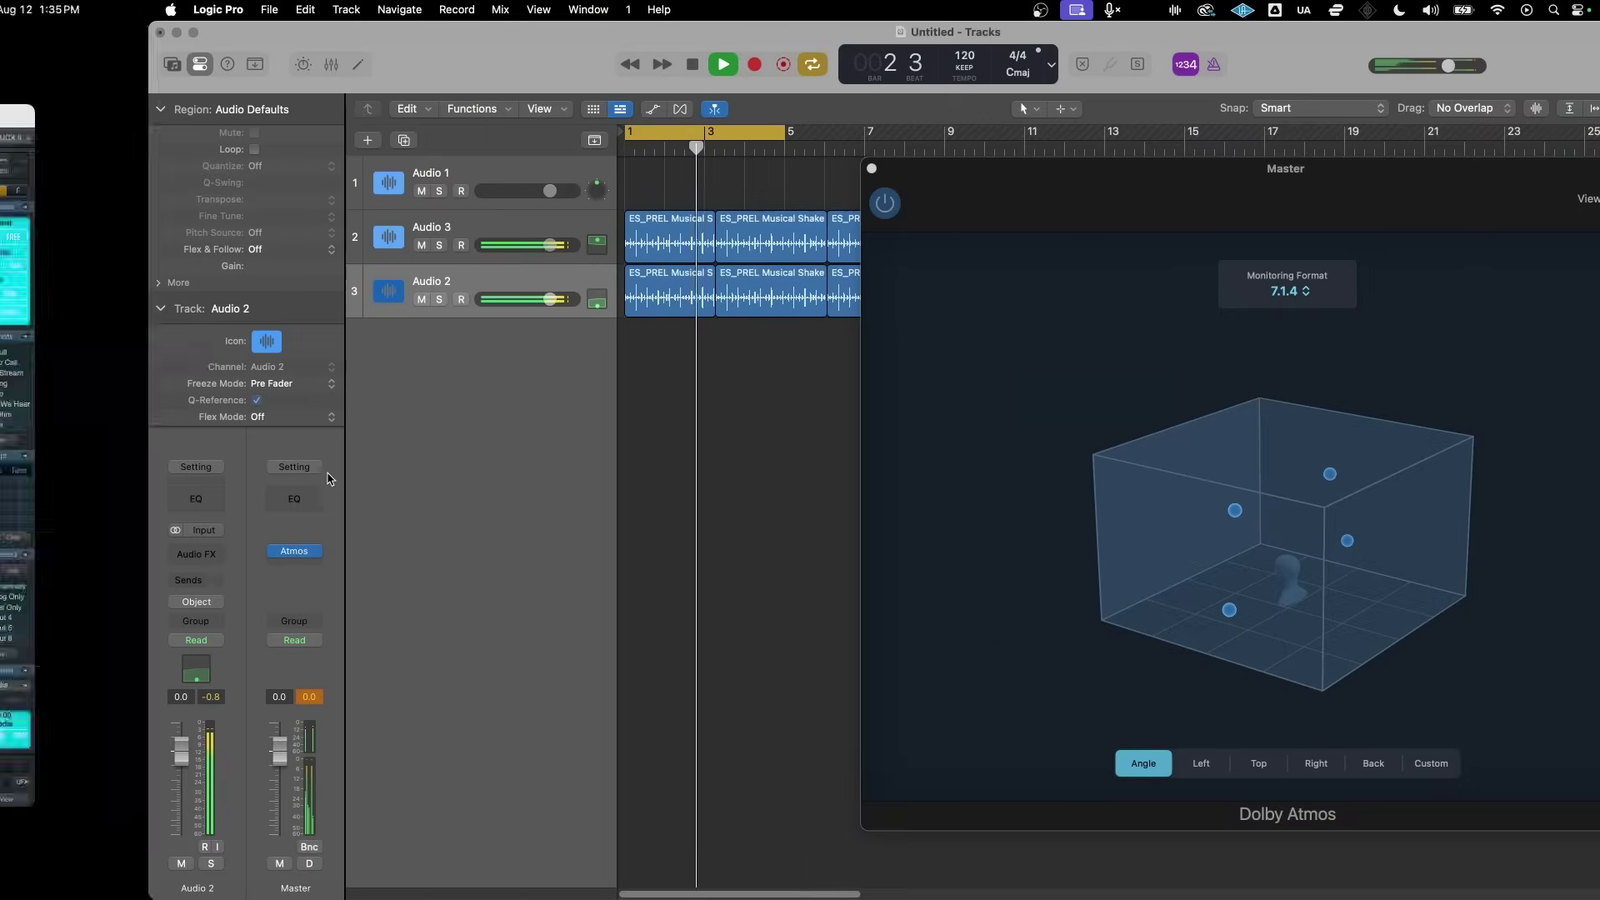
Switch on Room EQ for the Analog 1 output and close its EQ window.
key(ctrl+Left)
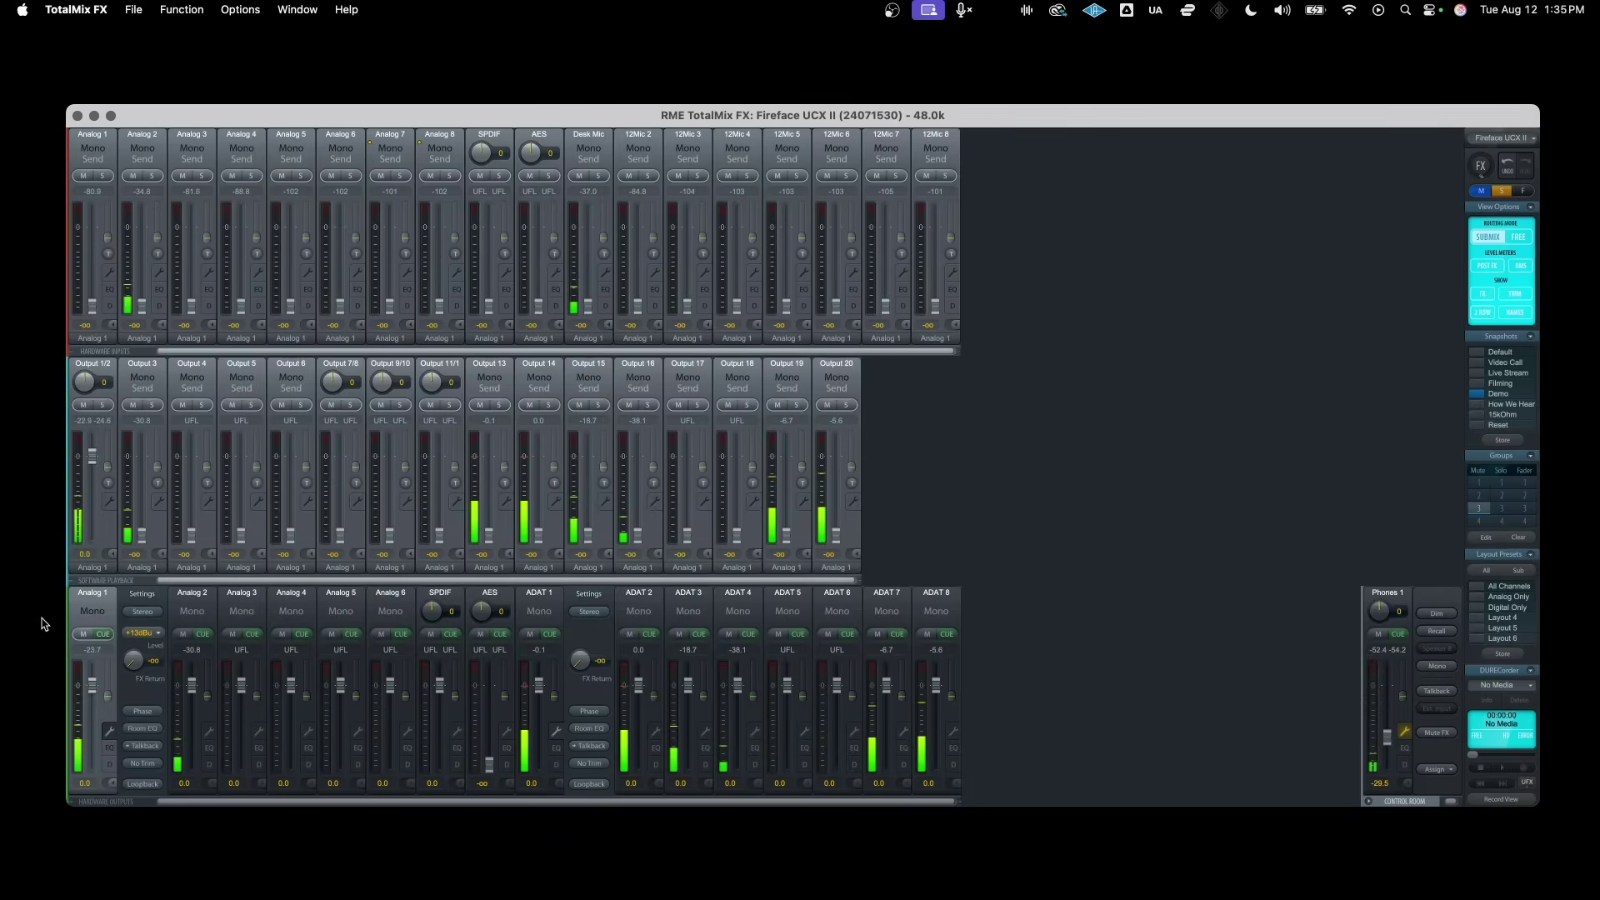
click(144, 729)
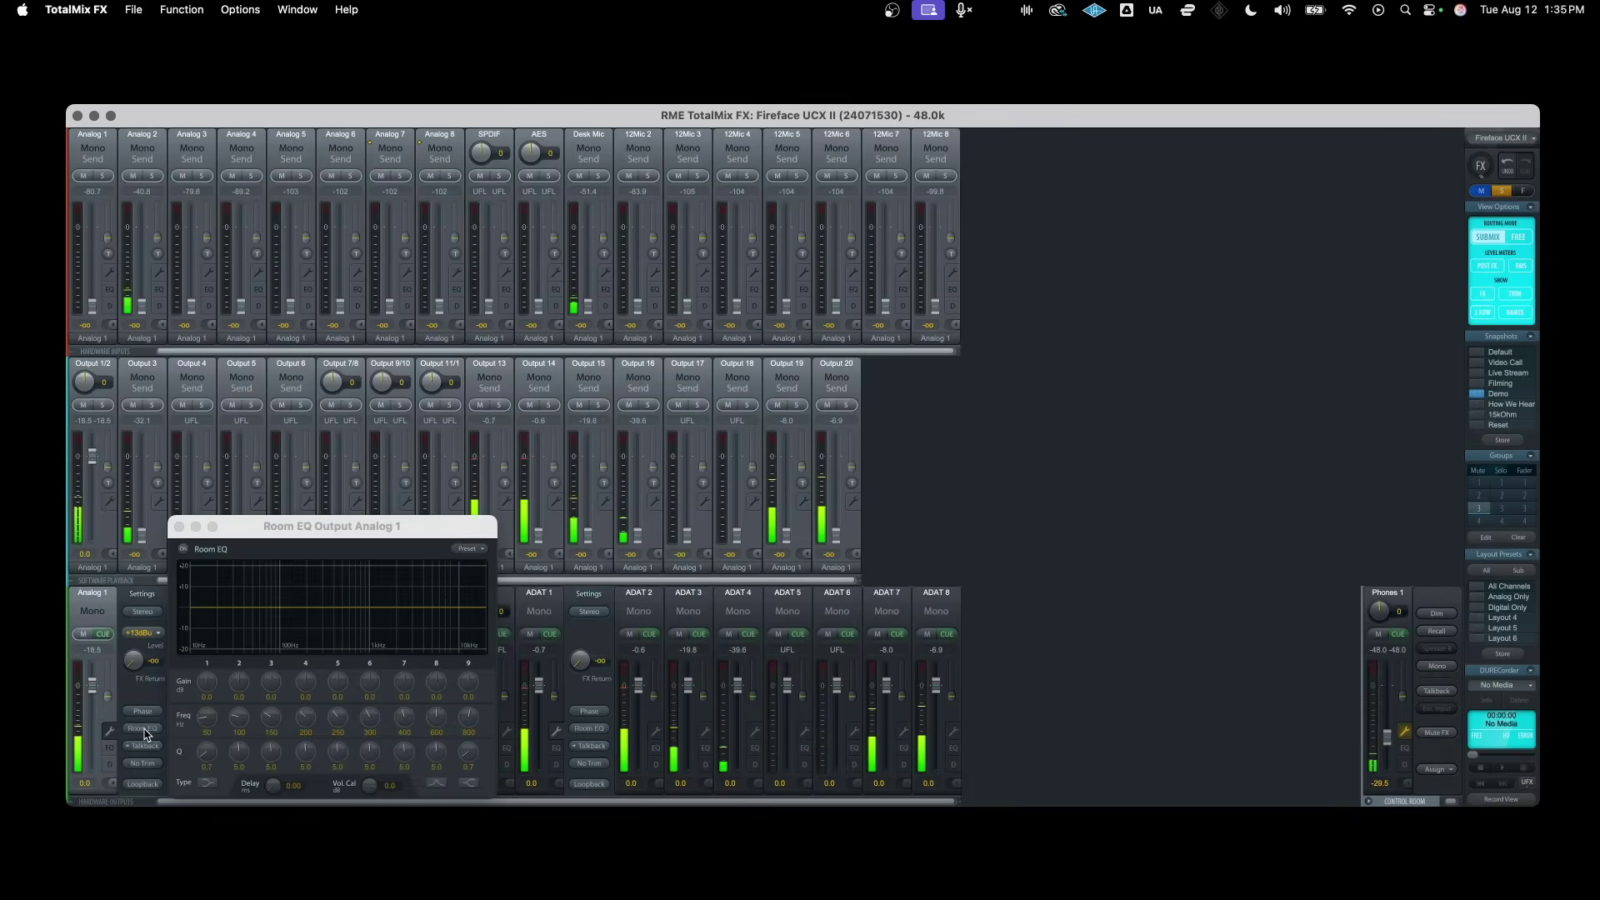
click(183, 549)
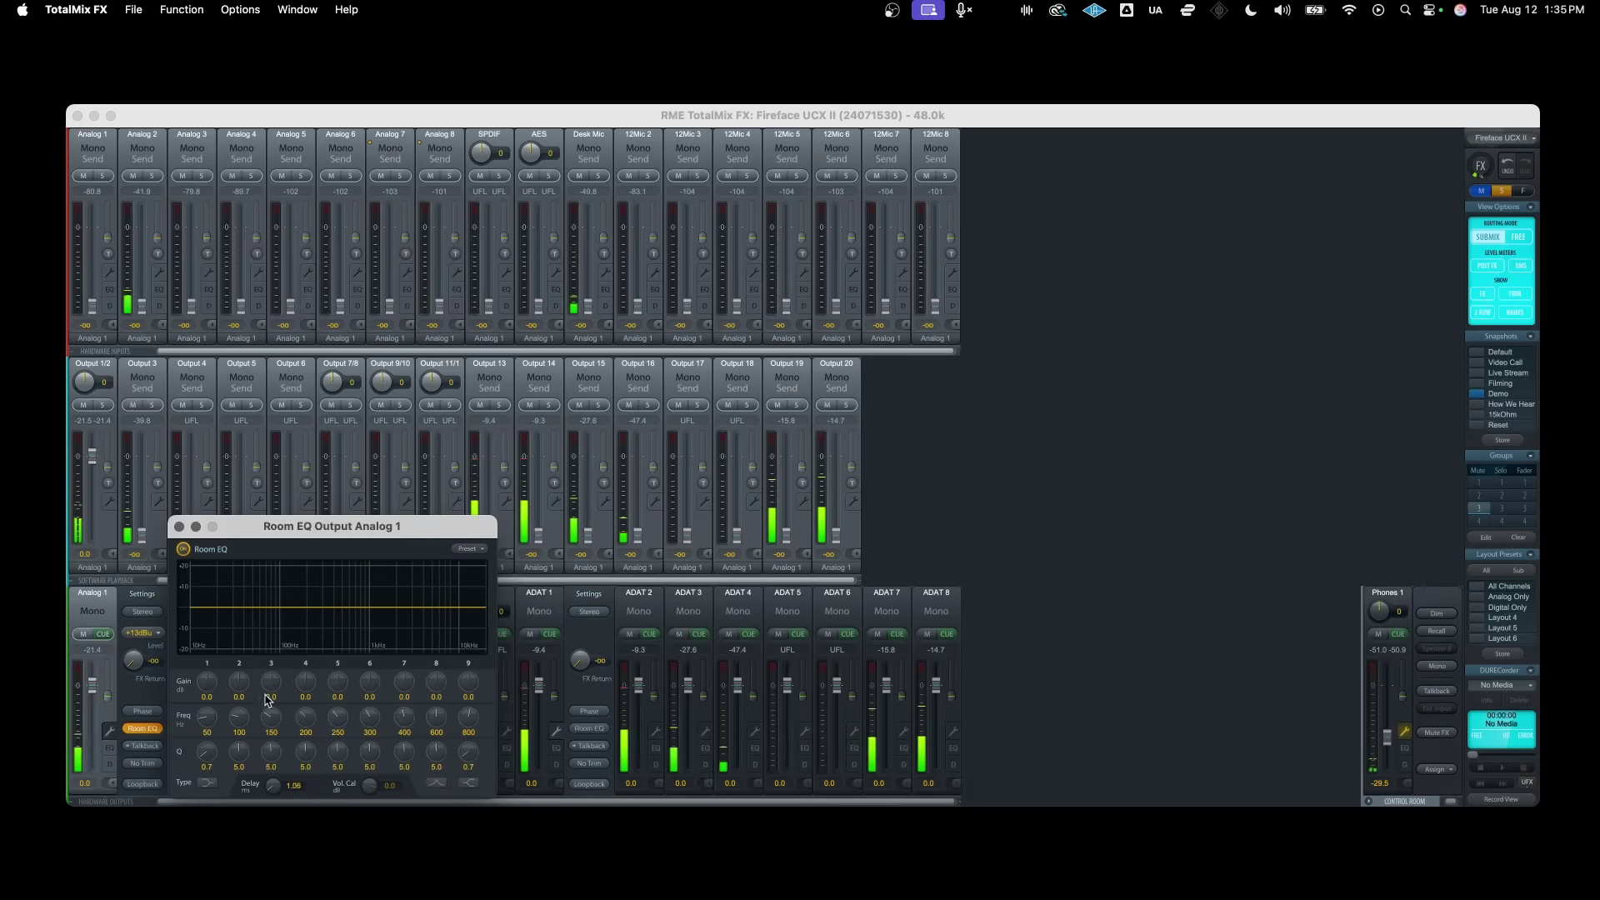
click(179, 526)
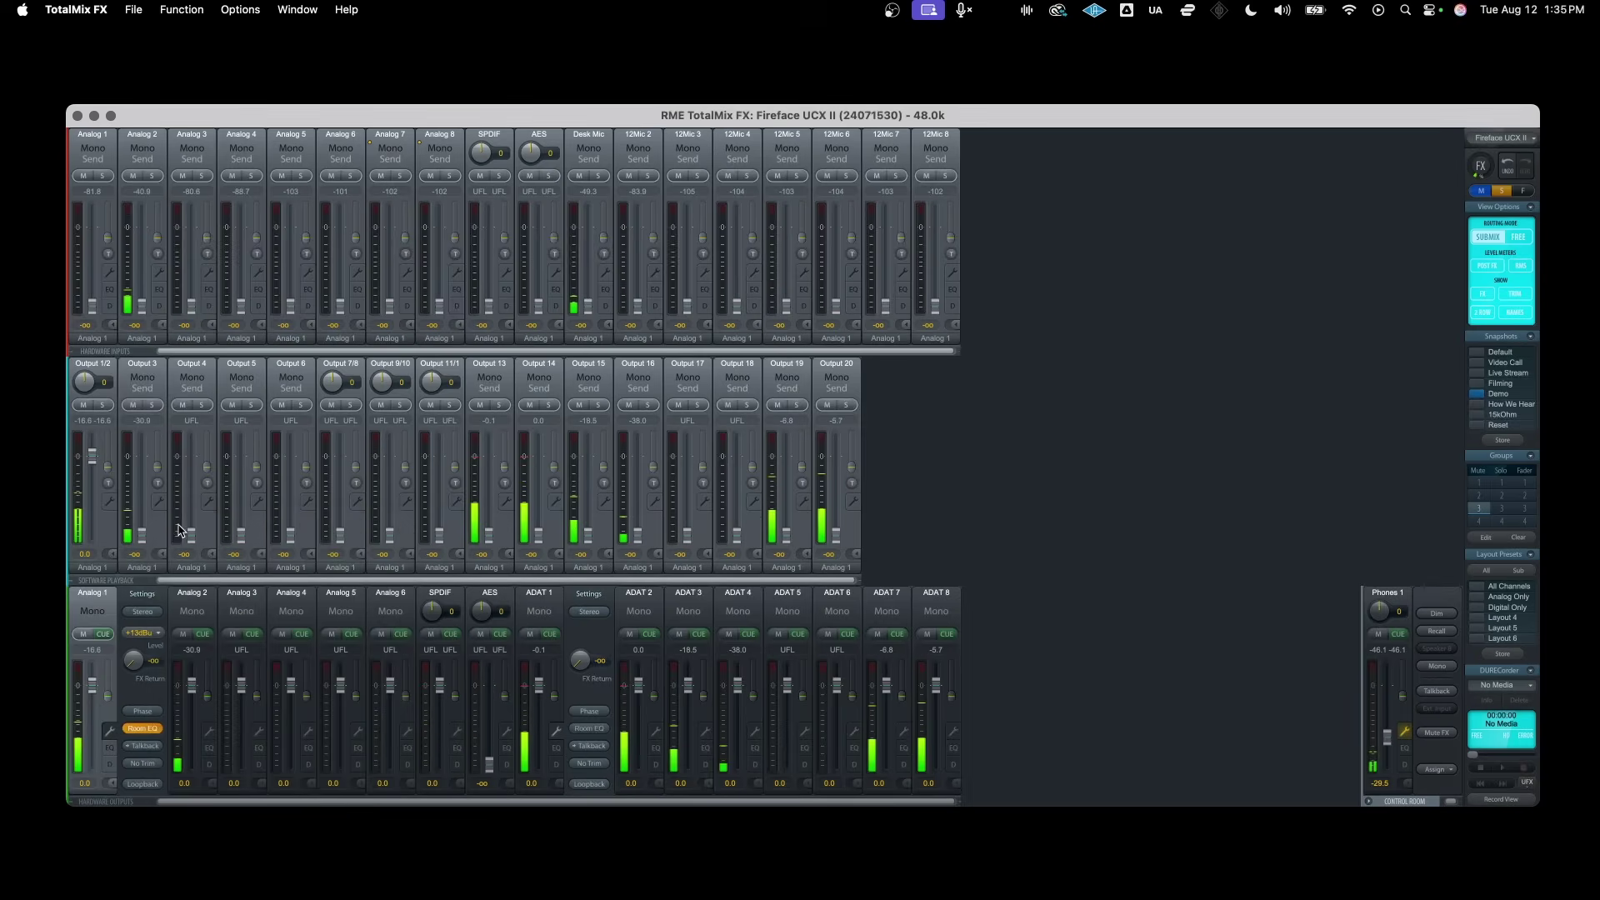
Turn on ADAT 1 Room EQ, lower band 2 gain to about 0.2 dB, and set band 6 to Q 4.2 and gain 0 dB.
click(595, 730)
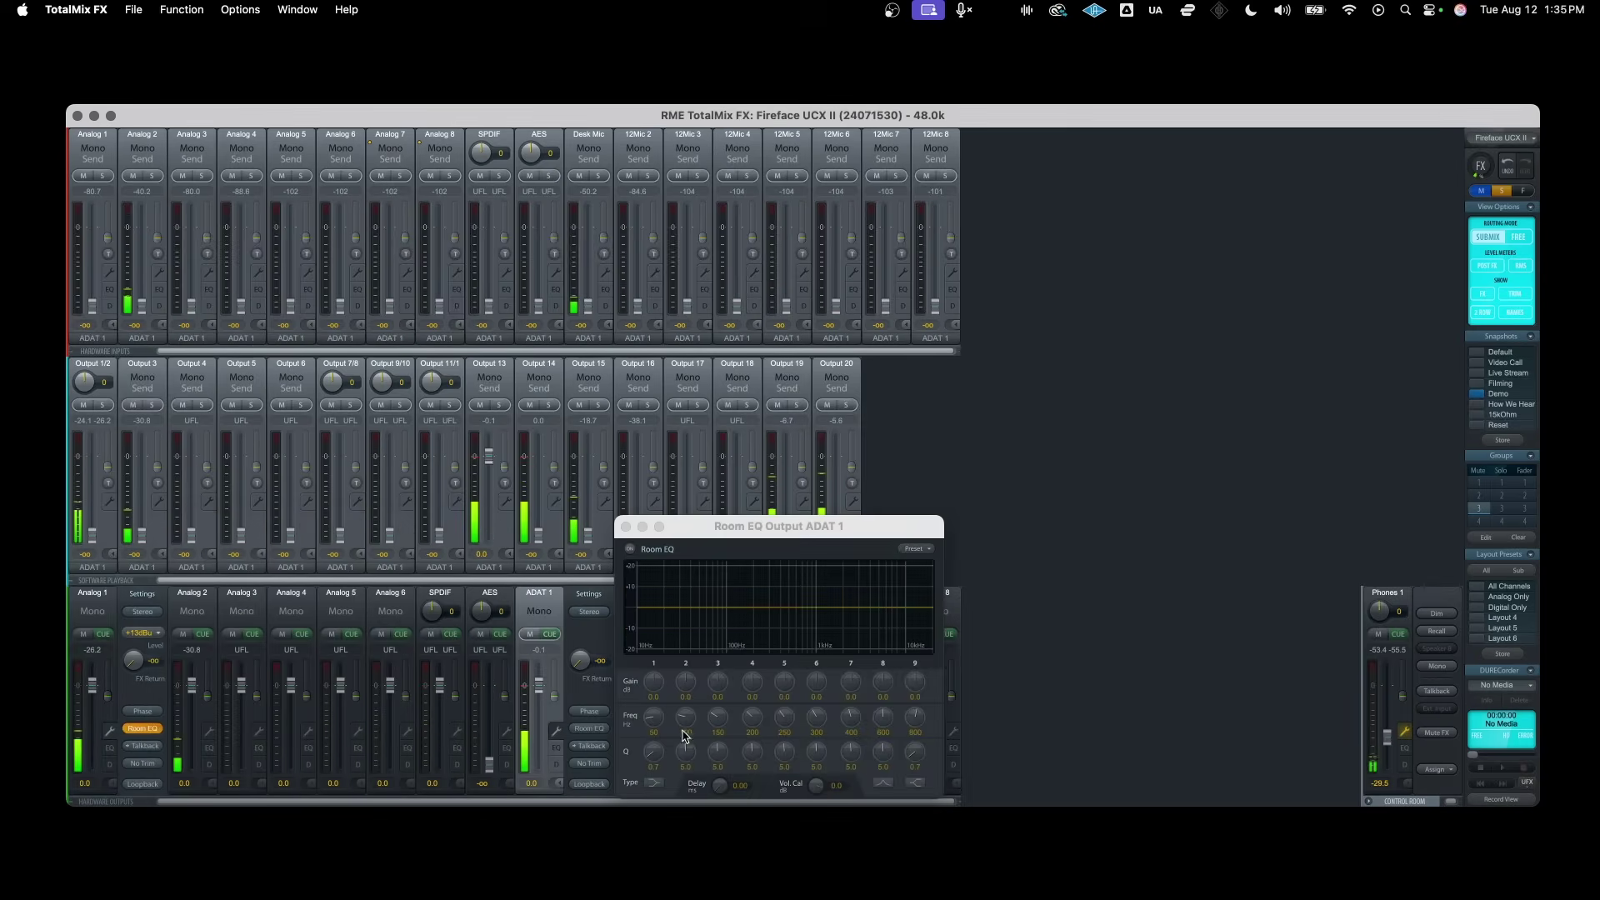
click(630, 550)
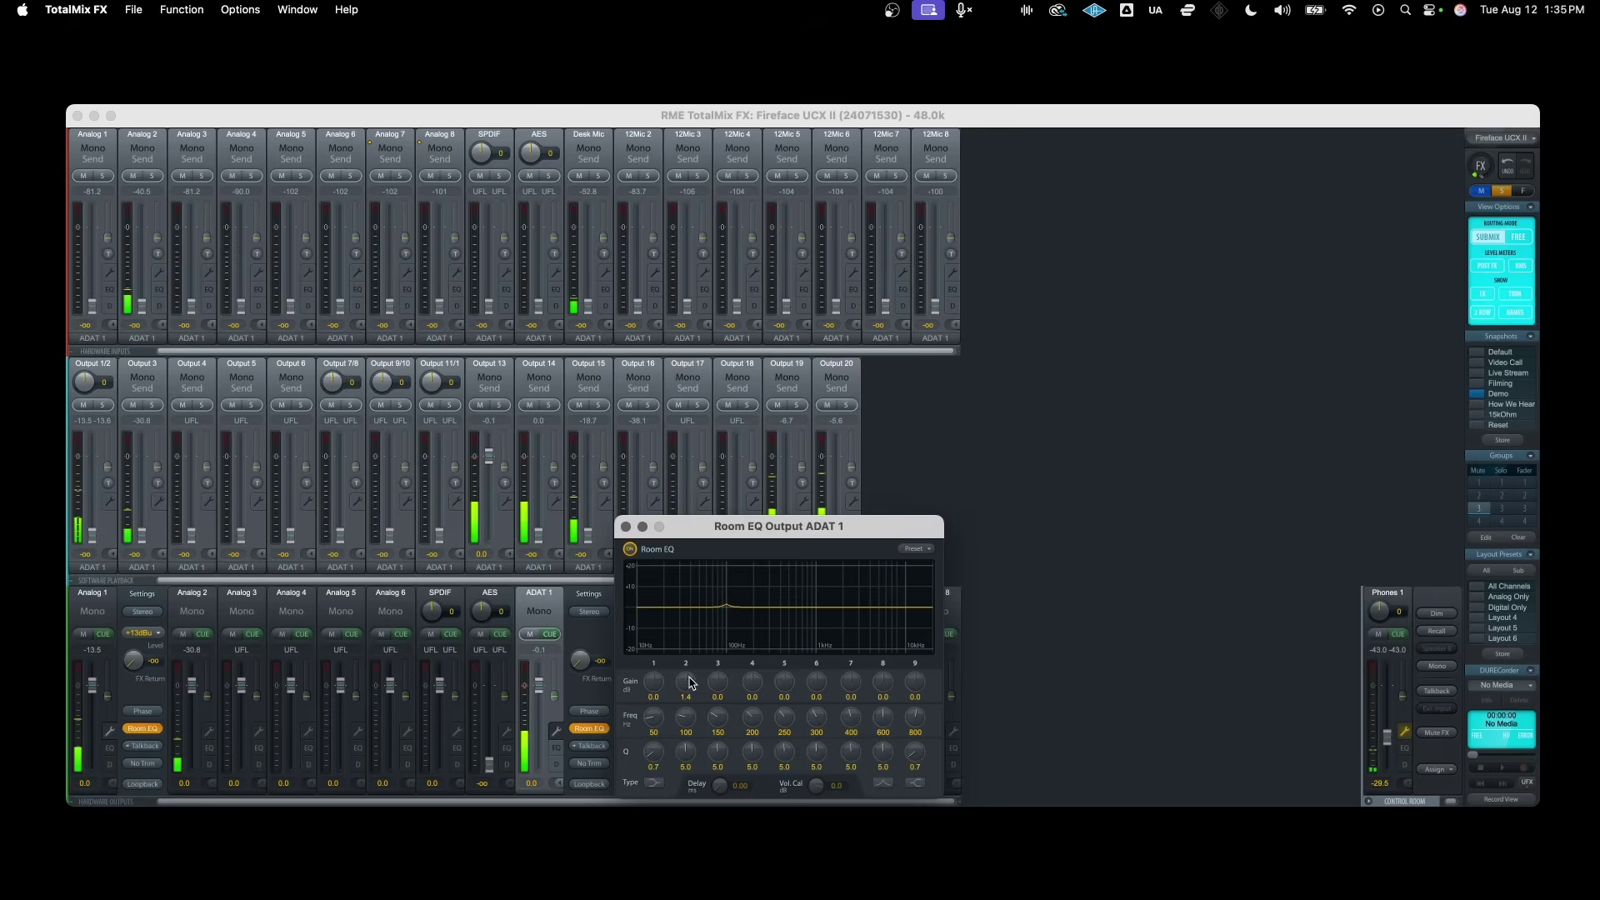
drag(690, 685, 692, 691)
mouse_move(822, 770)
mouse_down()
mouse_move(823, 783)
mouse_move(824, 757)
mouse_up()
double_click(821, 690)
text(0)
key(Return)
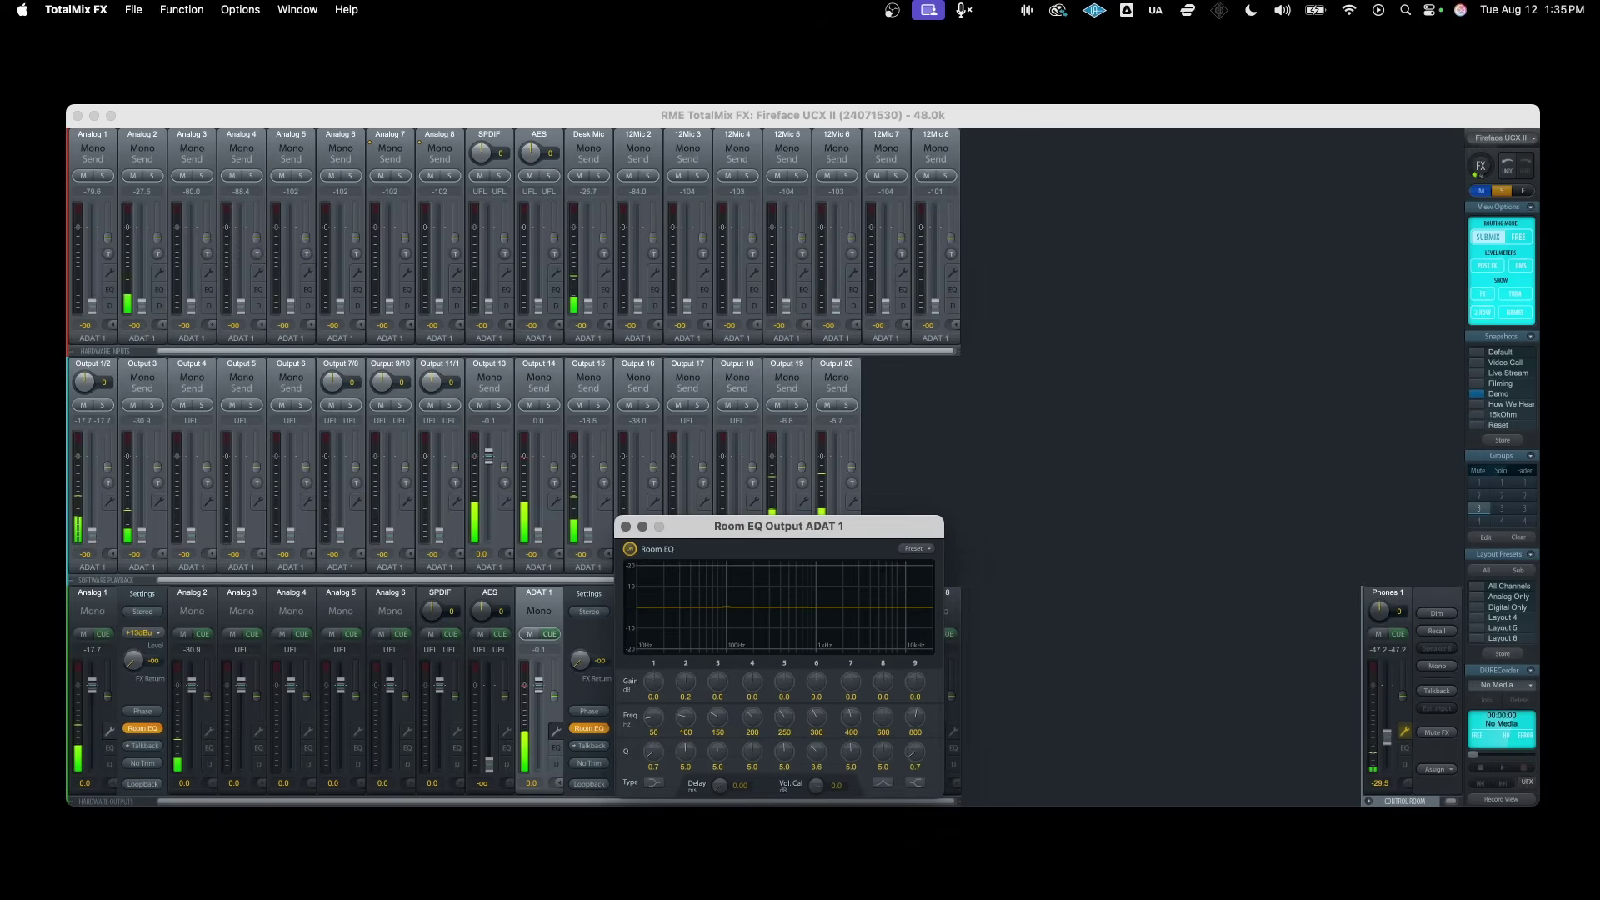